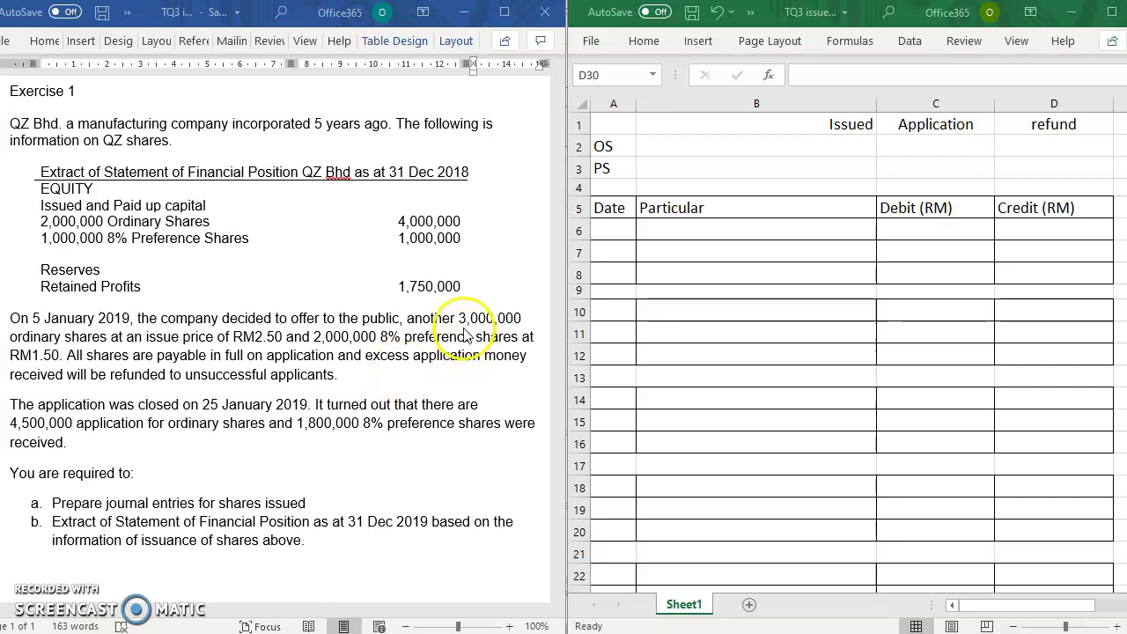
Highlight the 3,000,000 and 4,500,000 figures in the Word exercise text in yellow
{"action": "left_click_drag", "start_coordinate": [458, 318], "coordinate": [522, 318]}
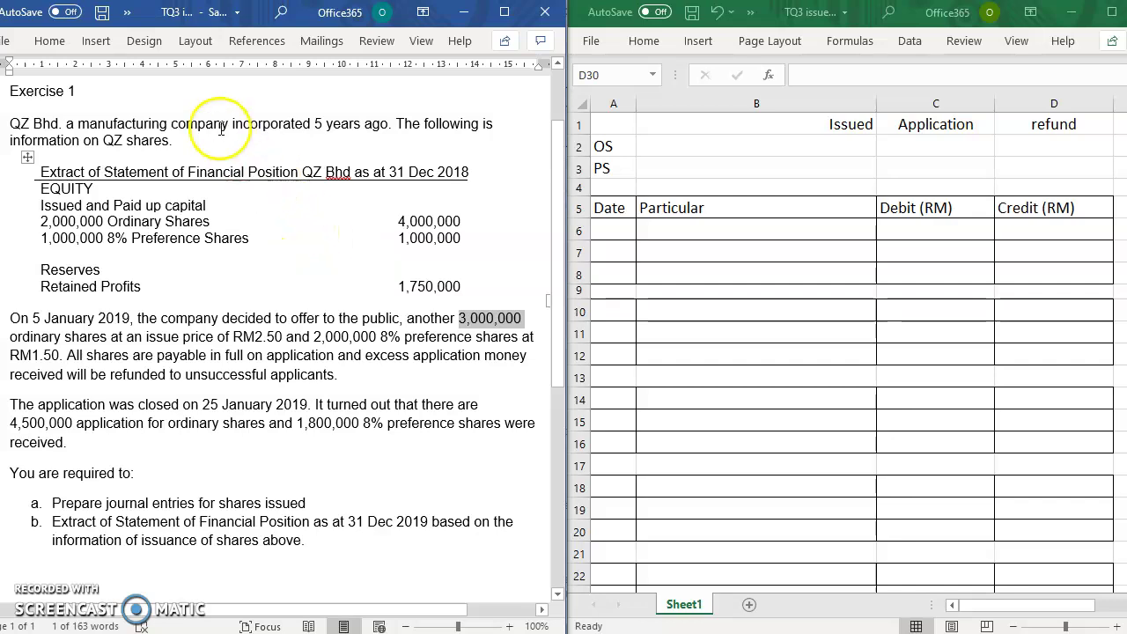
{"action": "left_click", "coordinate": [51, 40]}
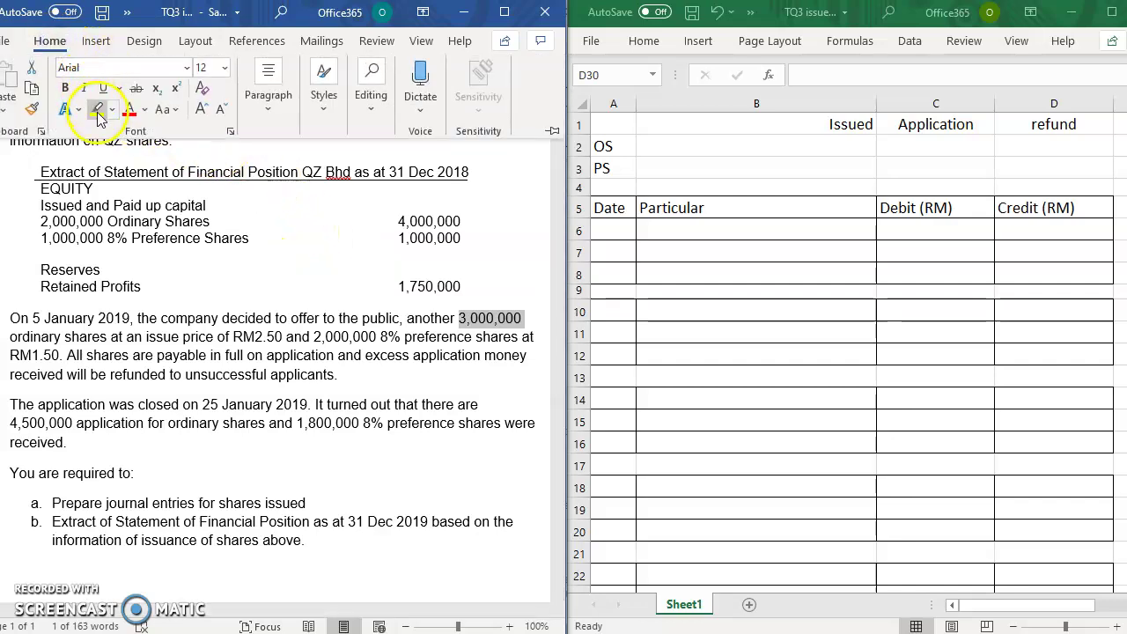
{"action": "left_click", "coordinate": [99, 111]}
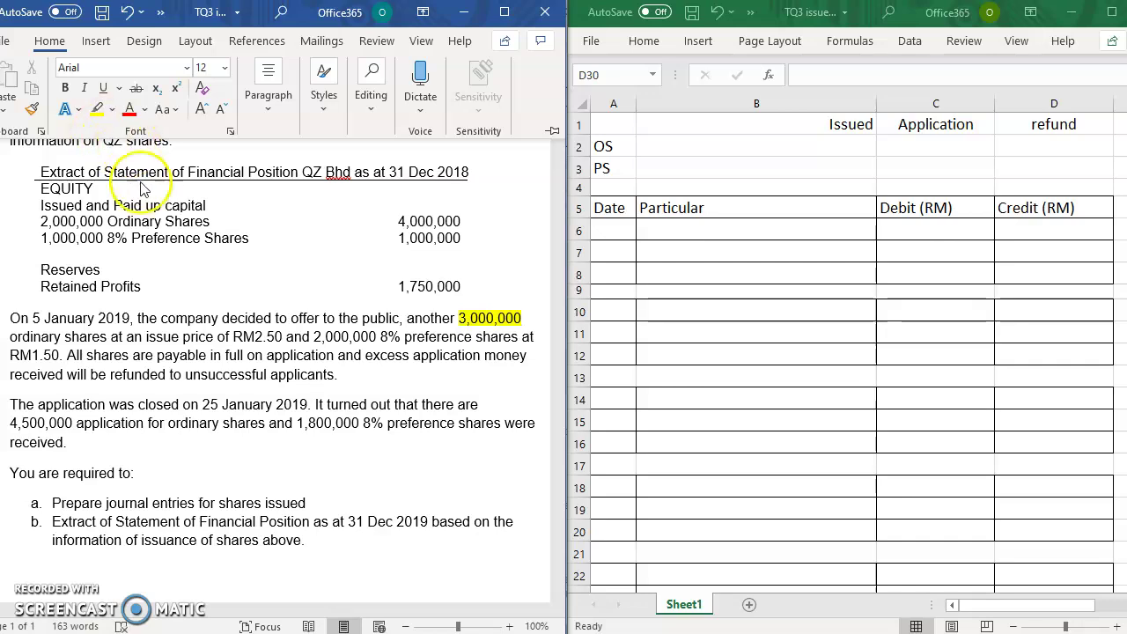
{"action": "left_click", "coordinate": [252, 428]}
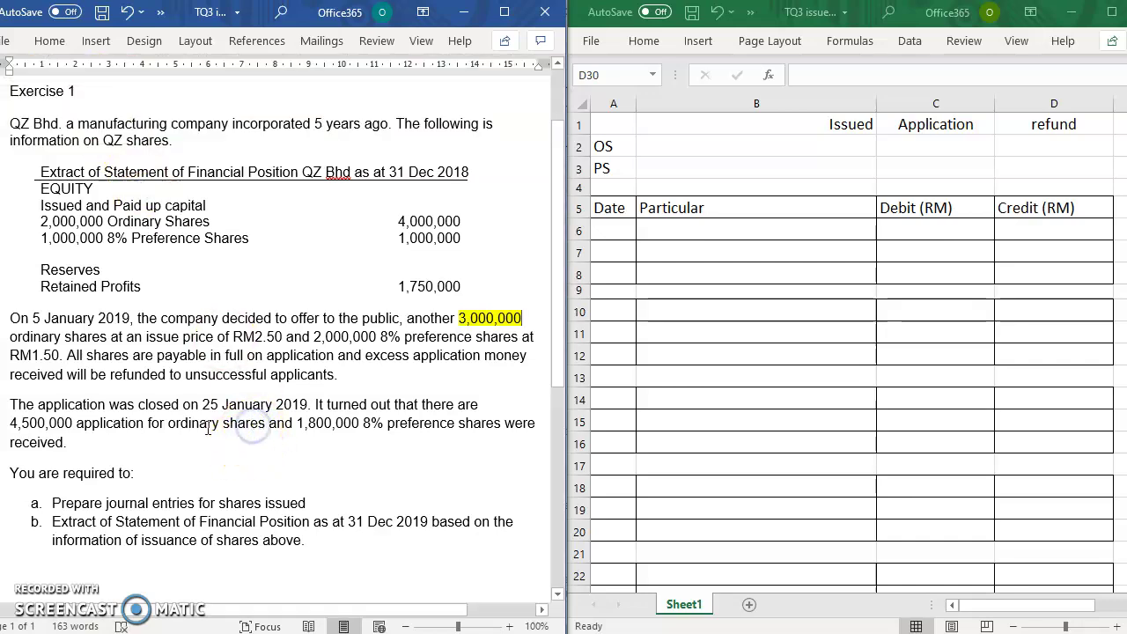
{"action": "left_click_drag", "start_coordinate": [12, 424], "coordinate": [72, 423]}
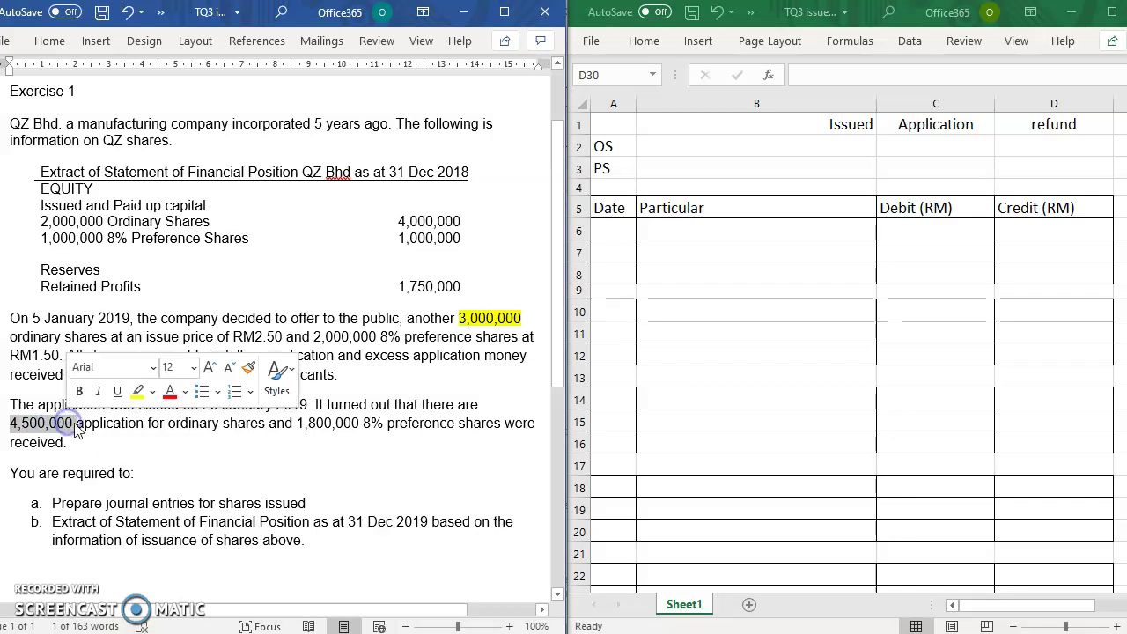
{"action": "left_click", "coordinate": [53, 42]}
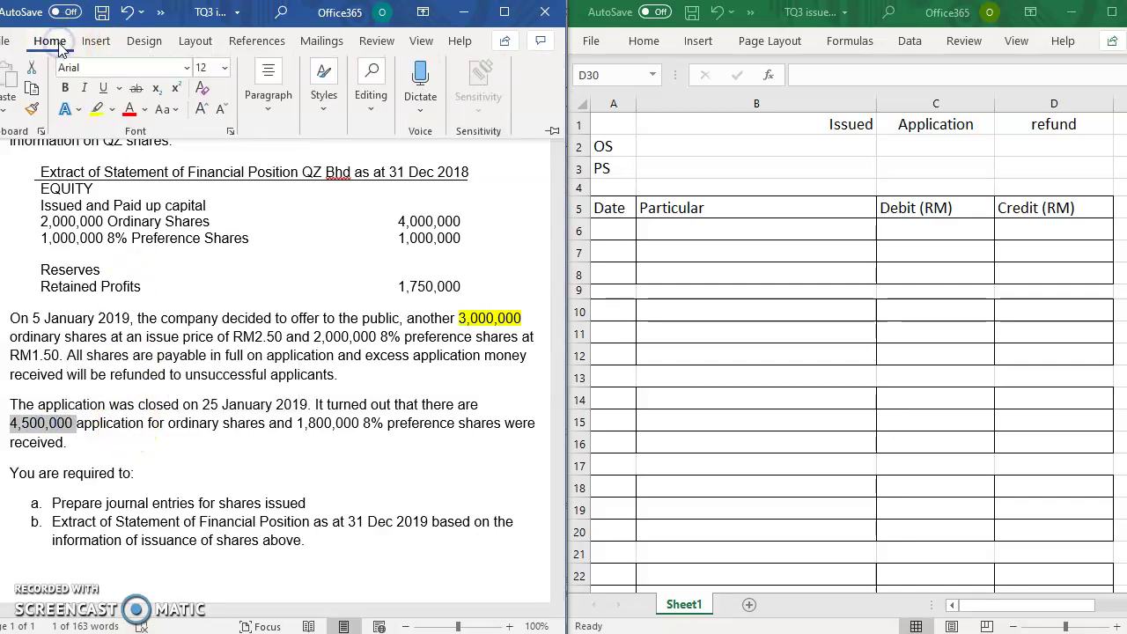
{"action": "left_click", "coordinate": [97, 110]}
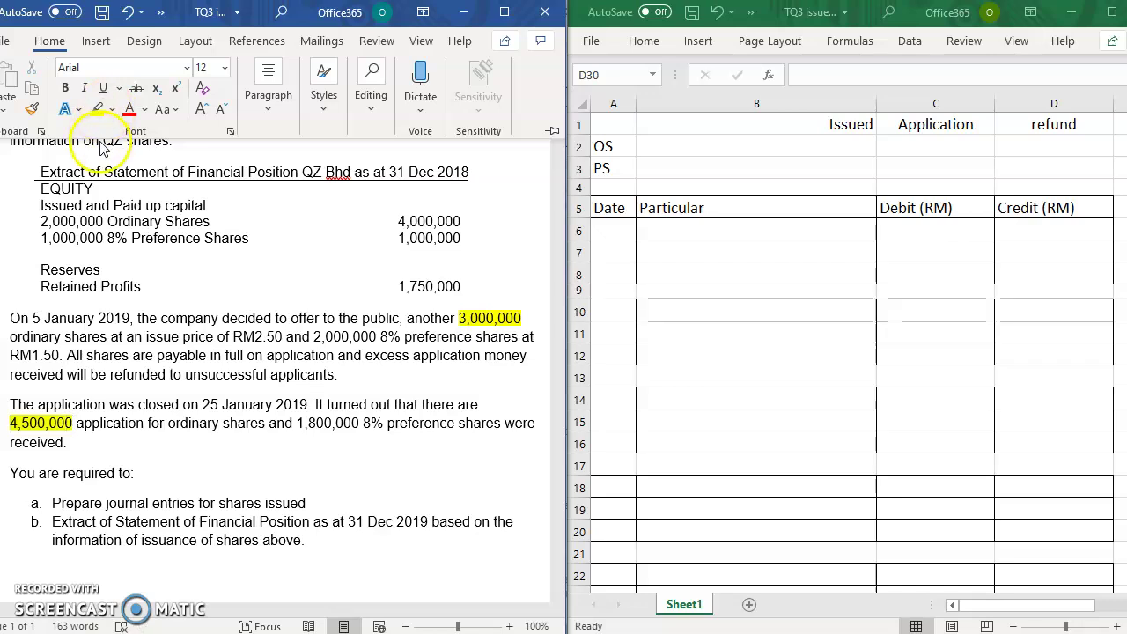
{"action": "left_click", "coordinate": [107, 336]}
Highlight the words 'ordinary shares' in yellow
{"action": "left_click_drag", "start_coordinate": [107, 336], "coordinate": [9, 336]}
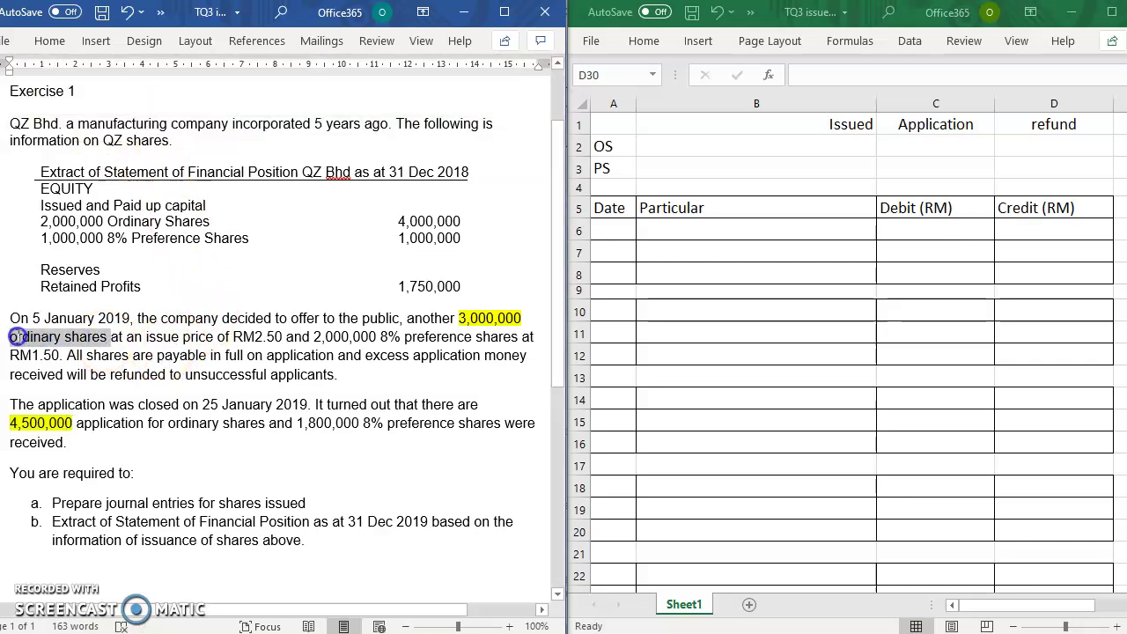
{"action": "left_click", "coordinate": [50, 40]}
{"action": "left_click", "coordinate": [97, 109]}
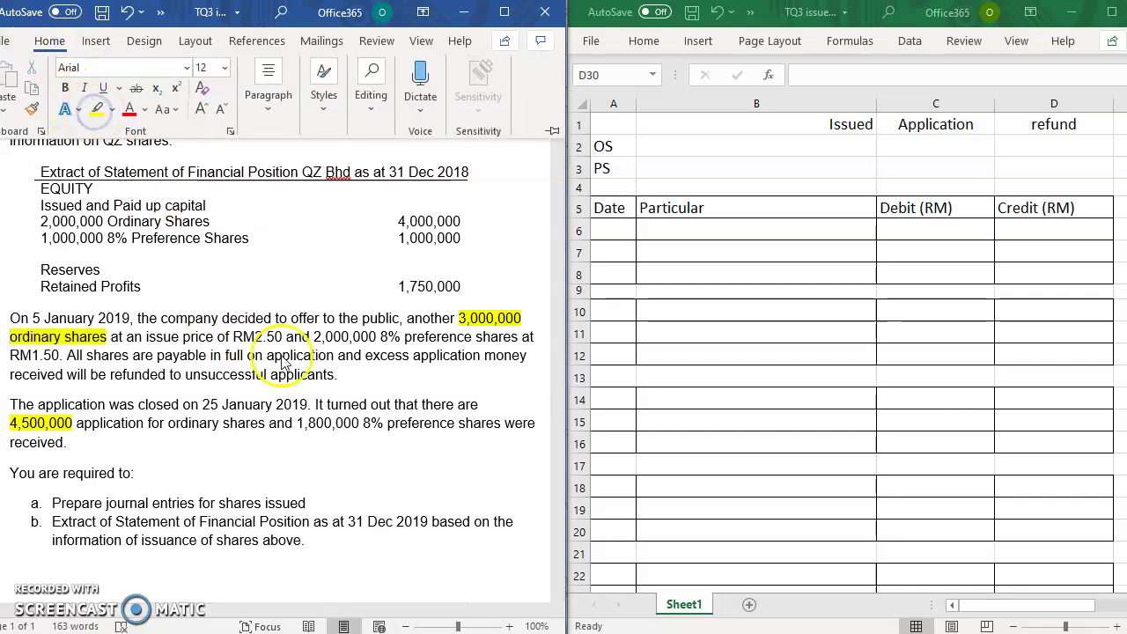
{"action": "left_click", "coordinate": [850, 146]}
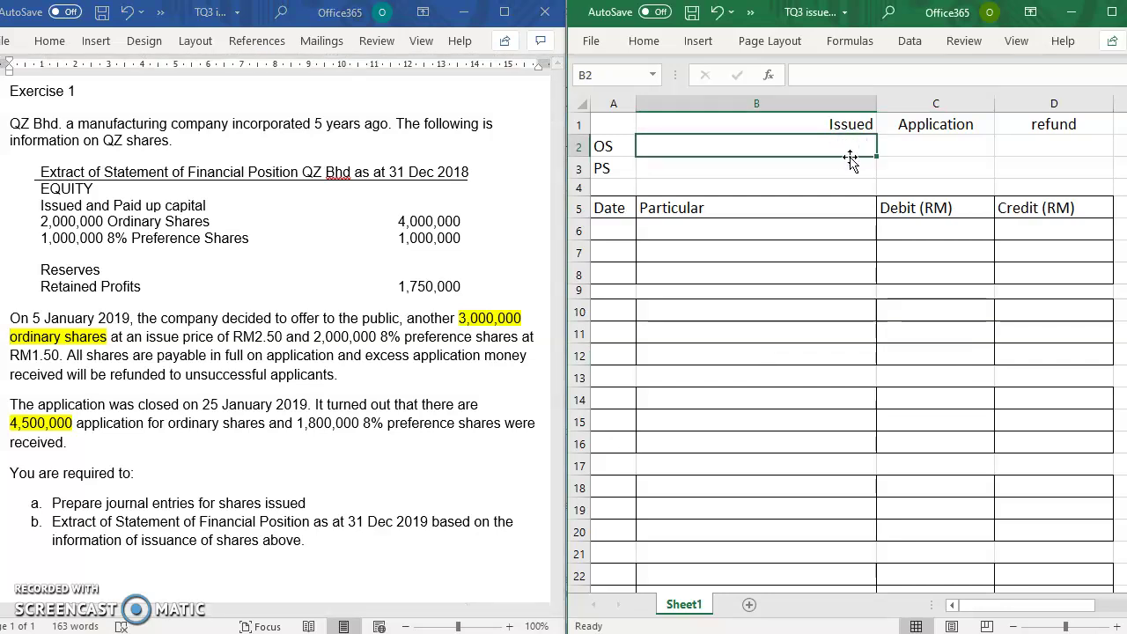
Enter 3,000,000 in B2, 4,500,000 in C2 and the 1,500,000 refund in D2
{"action": "type", "text": "3"}
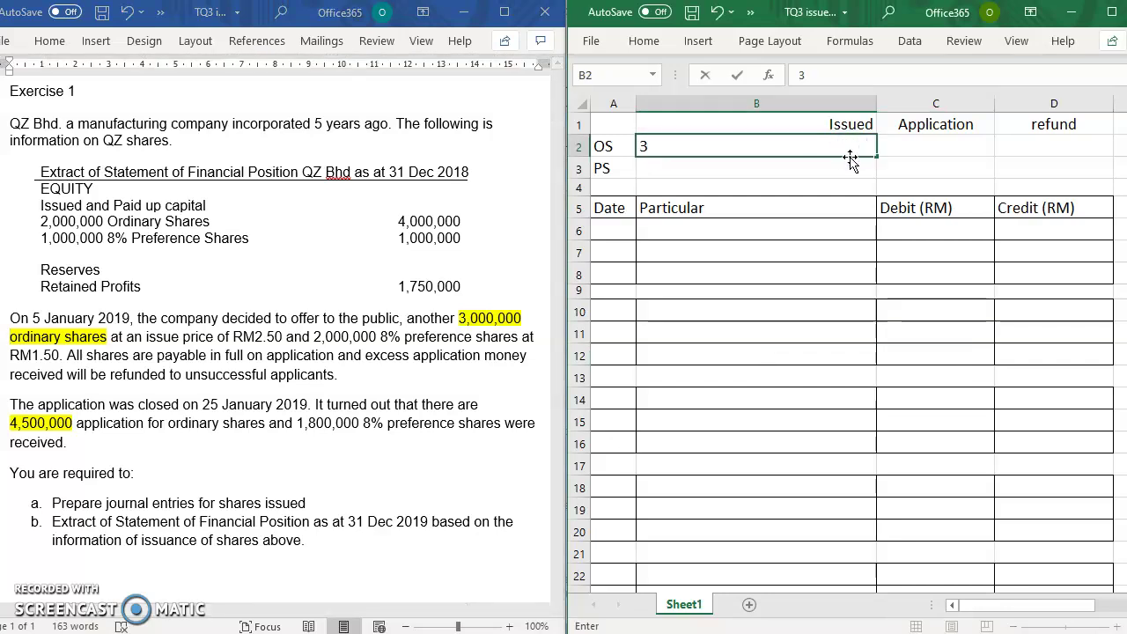
{"action": "type", "text": ","}
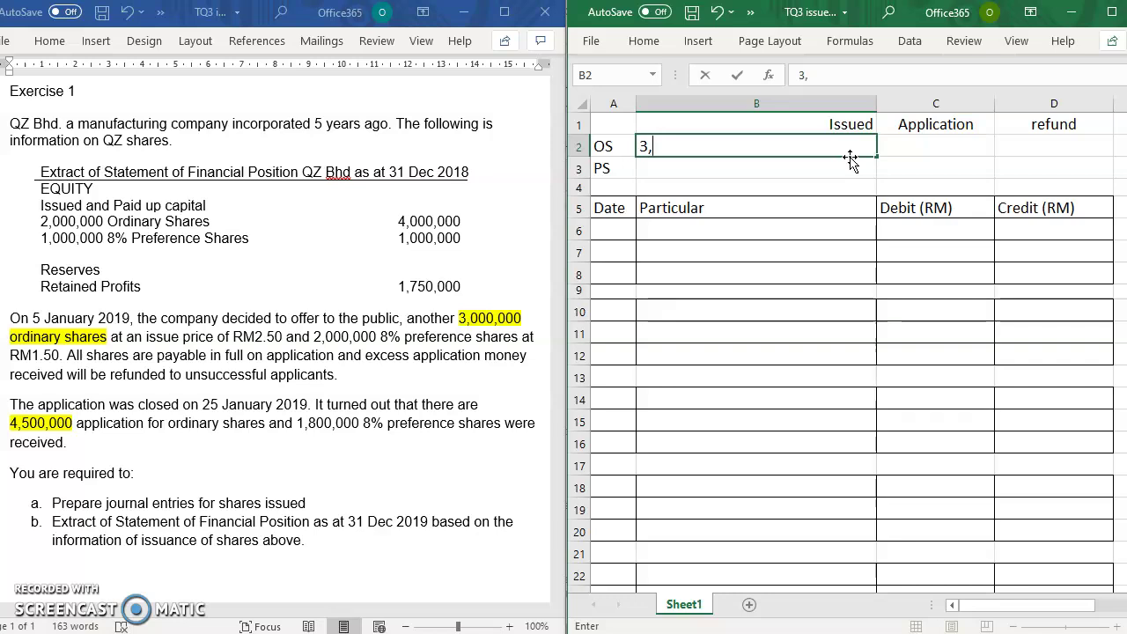
{"action": "type", "text": "000,000"}
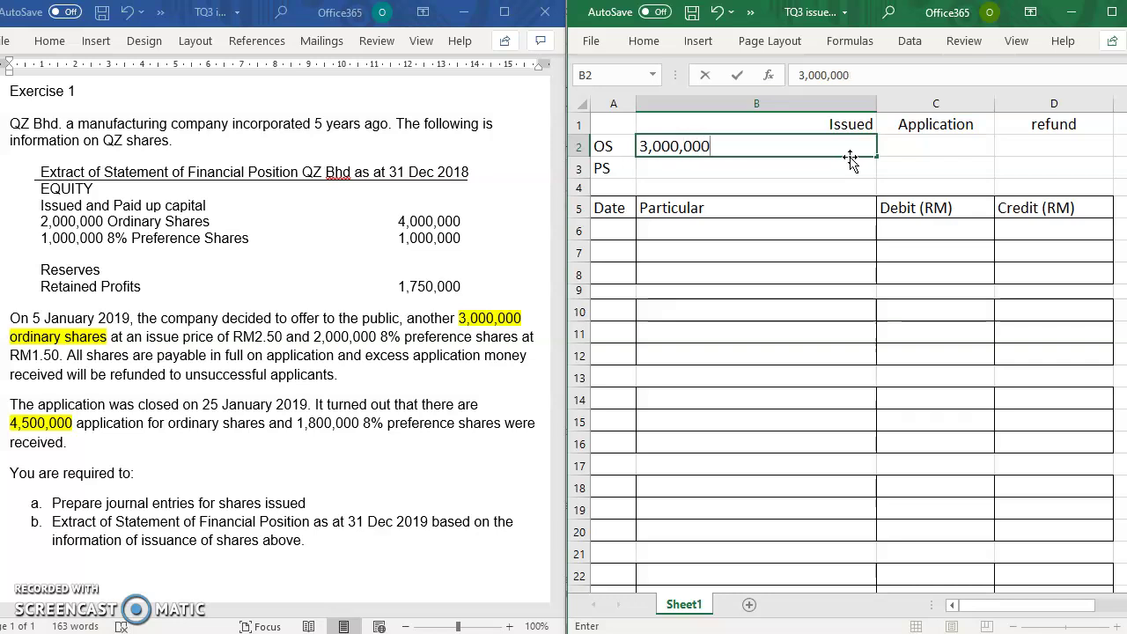
{"action": "left_click", "coordinate": [923, 148]}
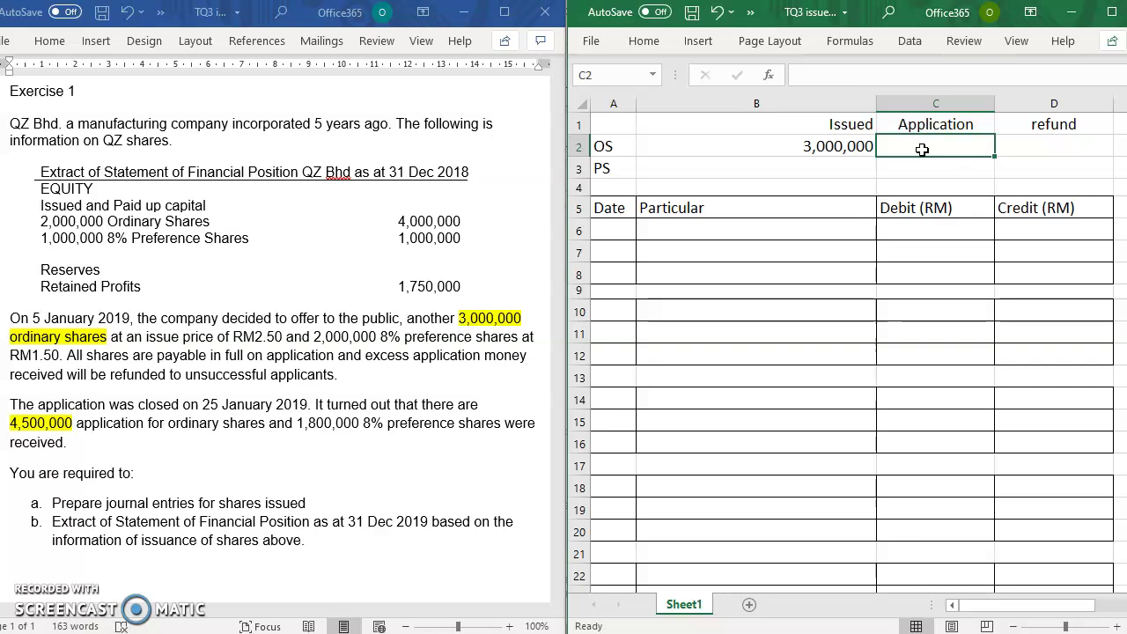
{"action": "type", "text": "4"}
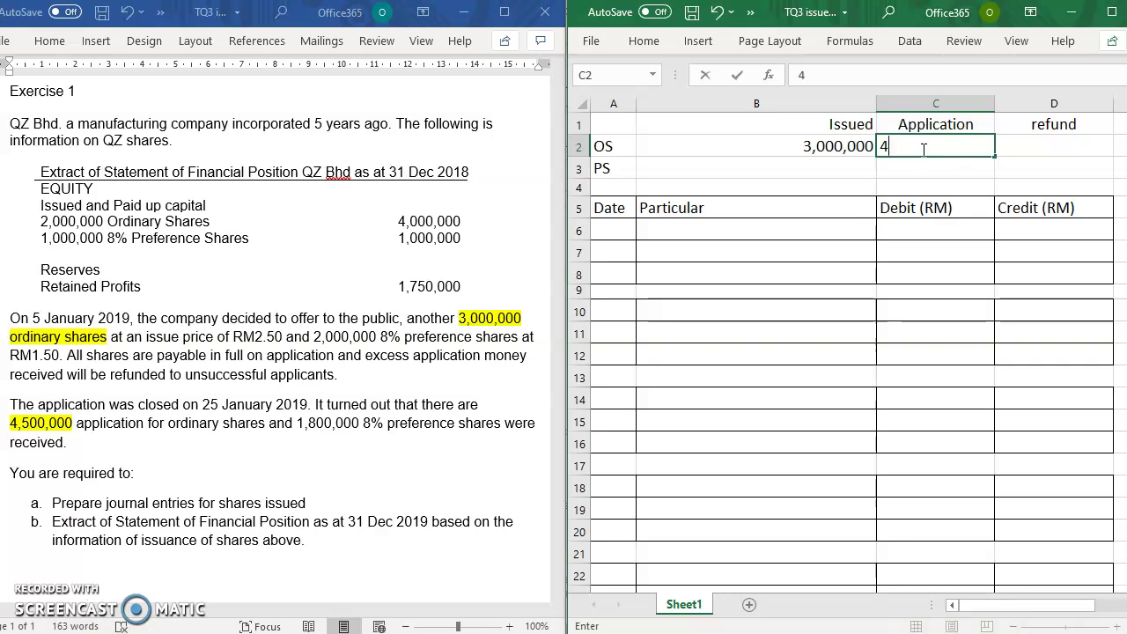
{"action": "type", "text": ",500,000"}
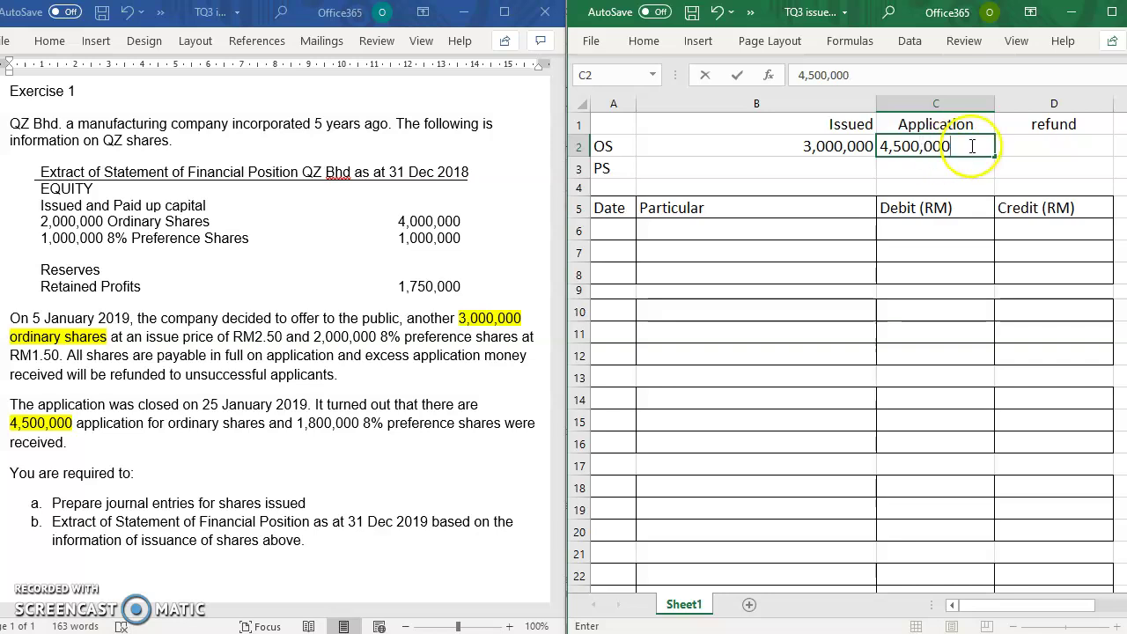
{"action": "left_click", "coordinate": [1022, 144]}
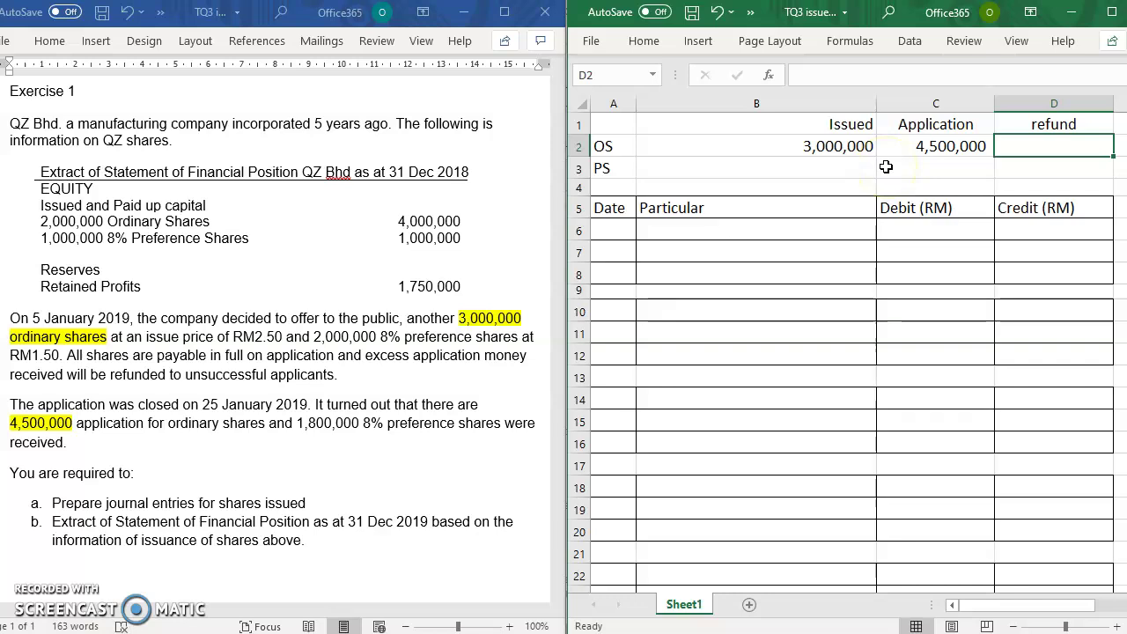
{"action": "type", "text": "1"}
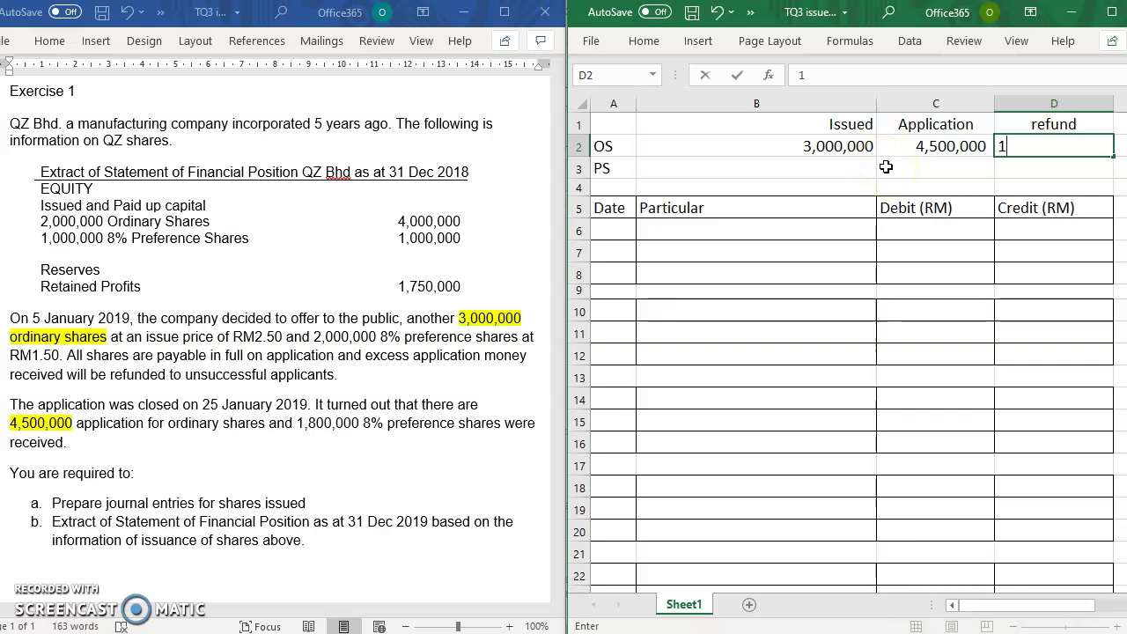
{"action": "type", "text": ",500,000"}
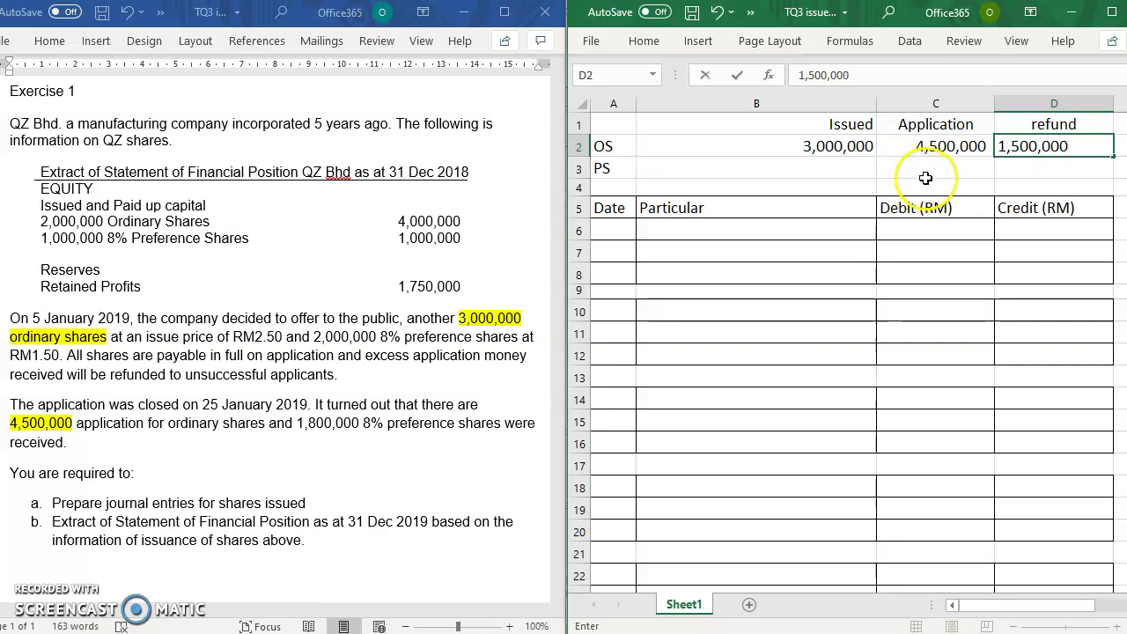
{"action": "left_click", "coordinate": [926, 177]}
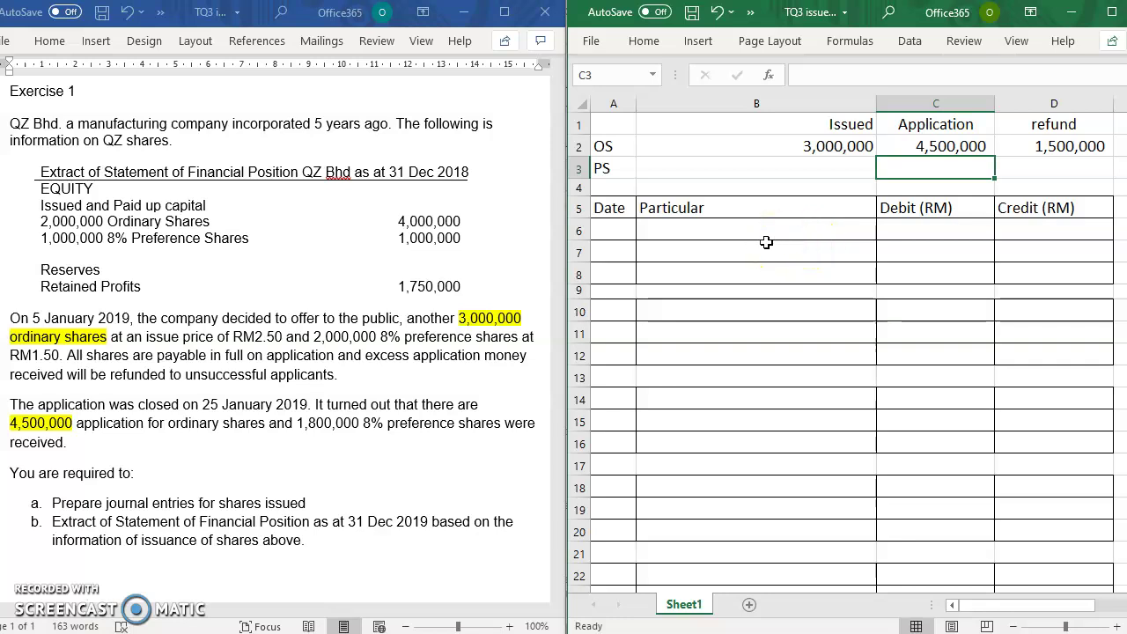
Write 'Bank' in B6 and the note '(4,500,000 x RM2.50)' in B8
{"action": "left_click", "coordinate": [659, 231]}
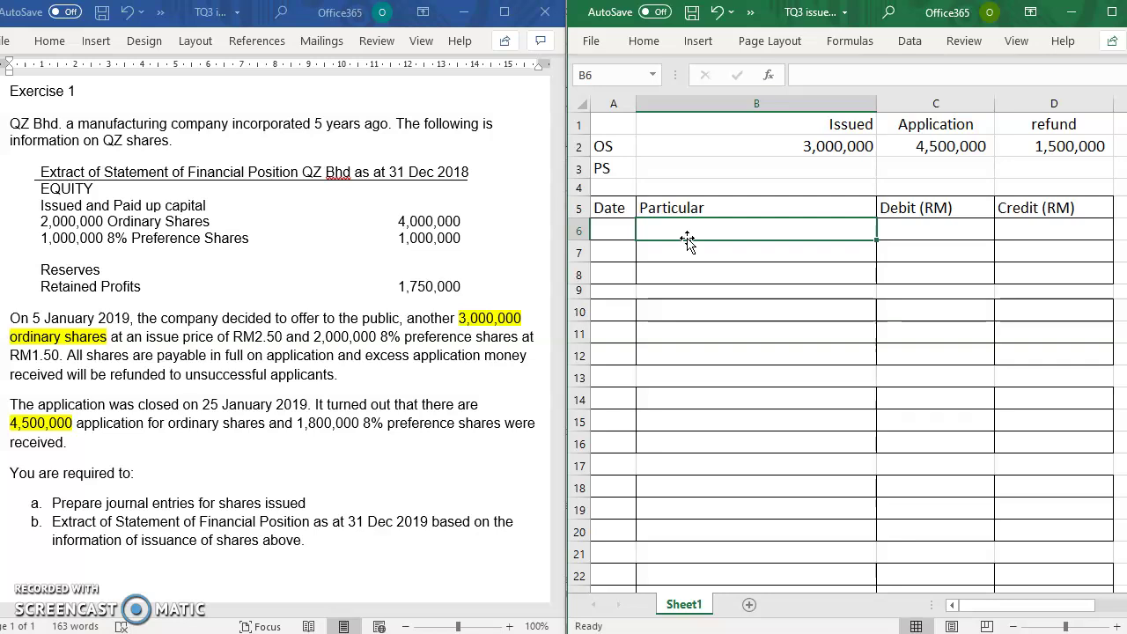
{"action": "type", "text": "Bank"}
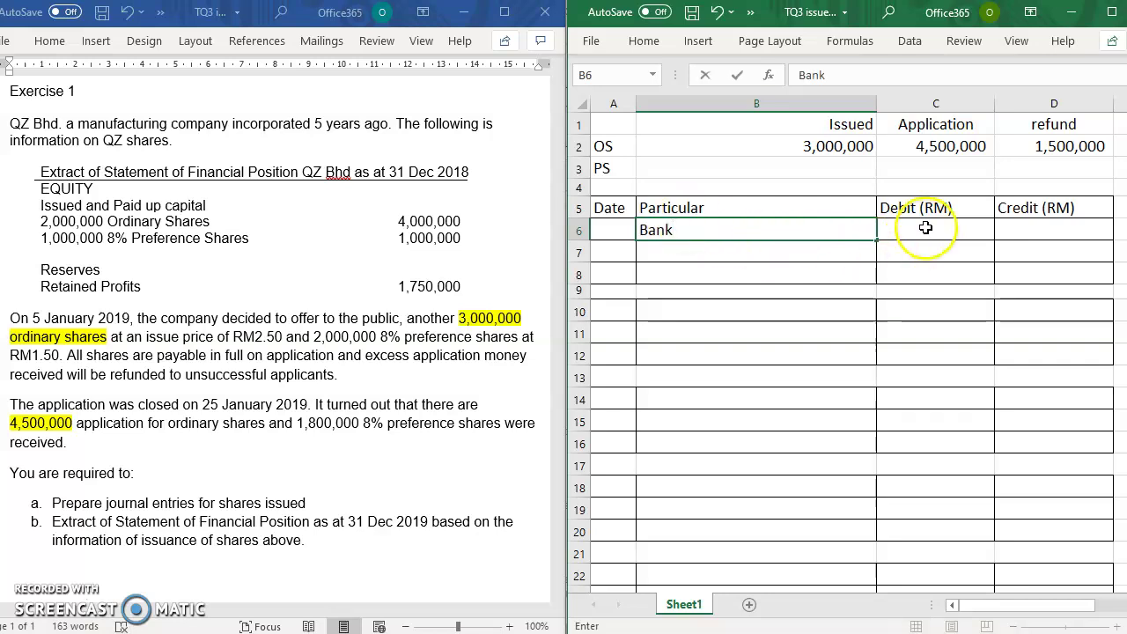
{"action": "left_click", "coordinate": [841, 276]}
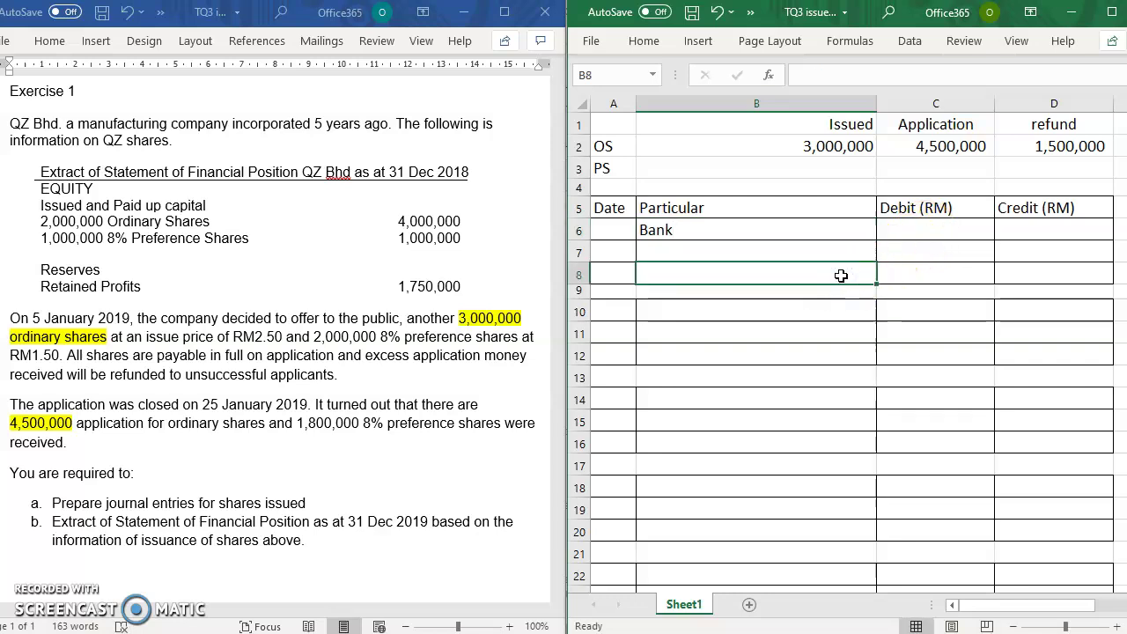
{"action": "type", "text": "("}
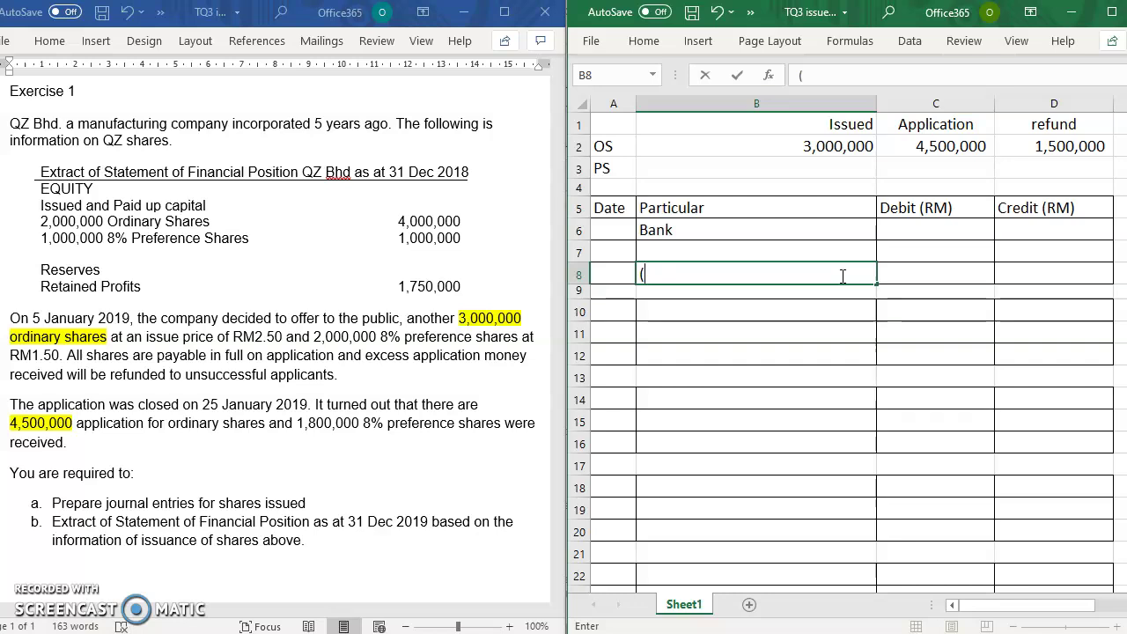
{"action": "type", "text": "4,"}
{"action": "type", "text": "00"}
{"action": "key", "text": "BackSpace"}
{"action": "key", "text": "BackSpace"}
{"action": "type", "text": "500,000"}
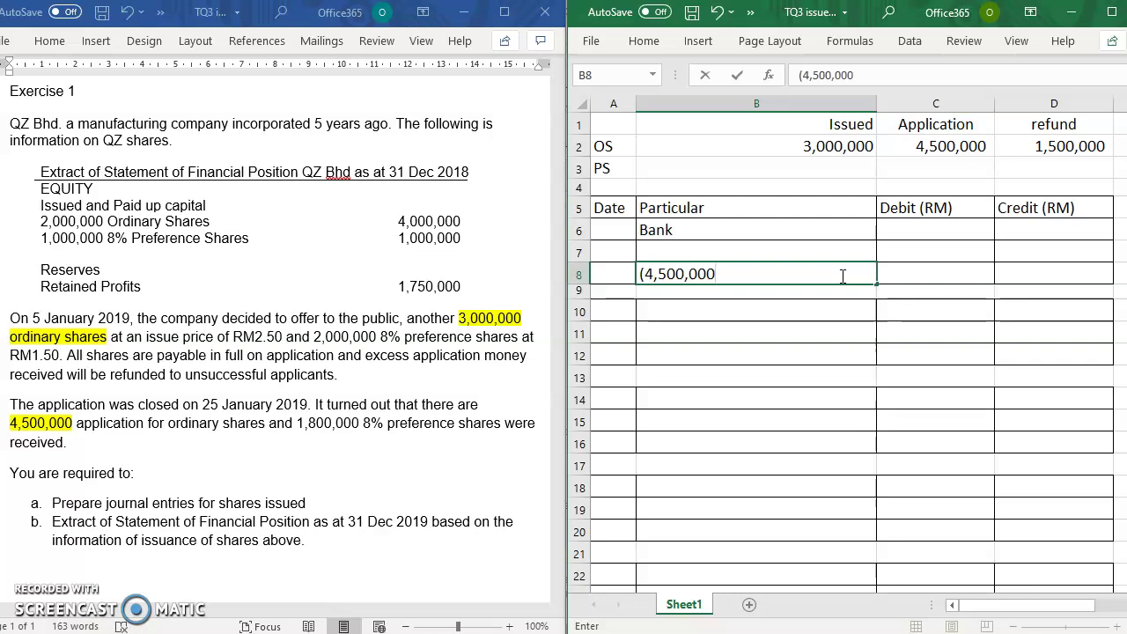
{"action": "type", "text": " x RM2.50"}
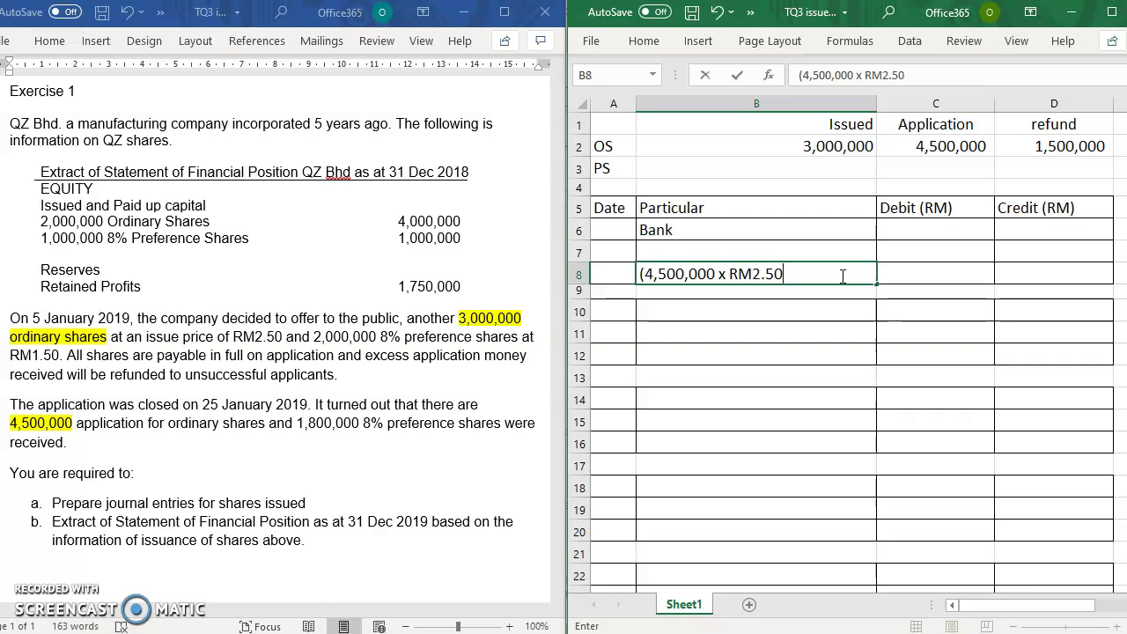
{"action": "type", "text": ")"}
Enter =4500000*2.5 in C6 so the Bank debit shows 11,250,000
{"action": "left_click", "coordinate": [934, 230]}
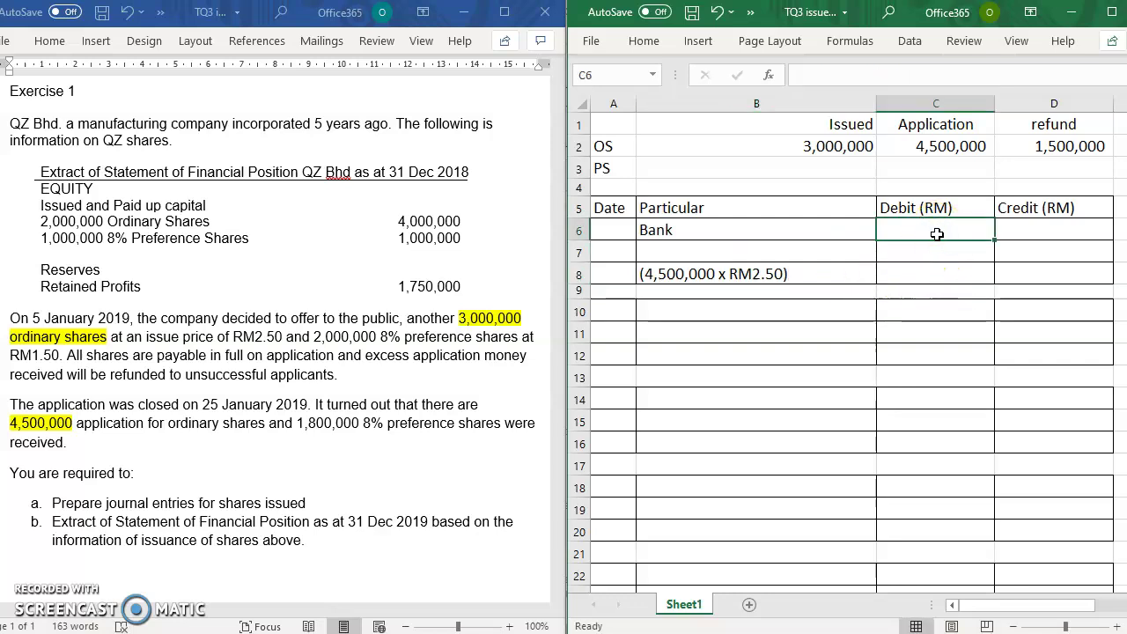
{"action": "type", "text": "="}
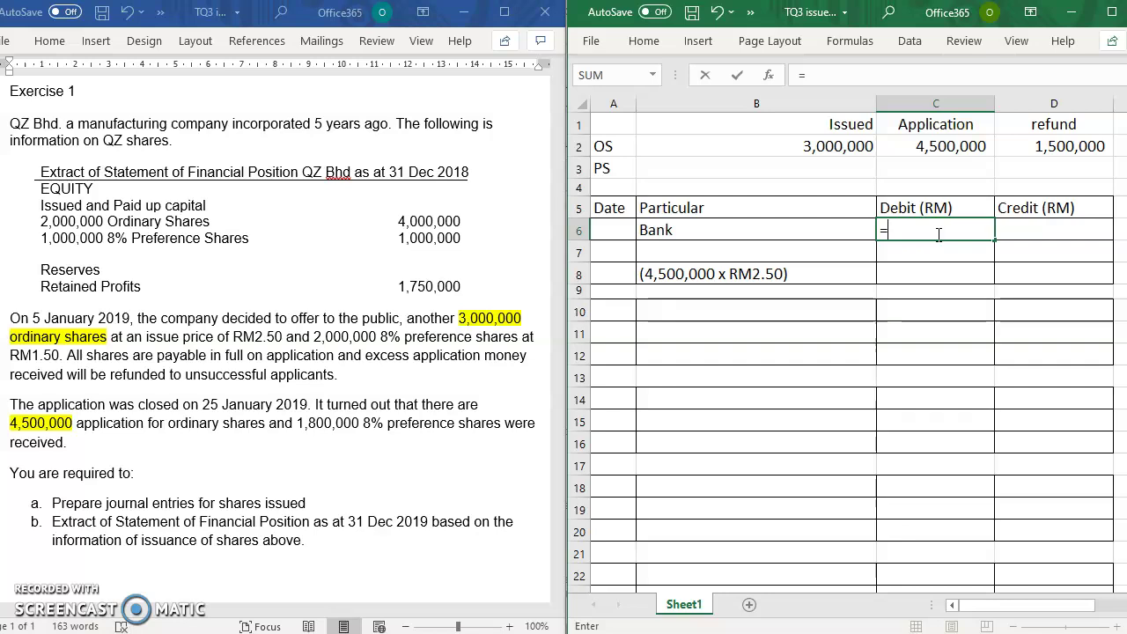
{"action": "type", "text": "4,"}
{"action": "key", "text": "BackSpace"}
{"action": "type", "text": "500000*2.5"}
{"action": "key", "text": "Return"}
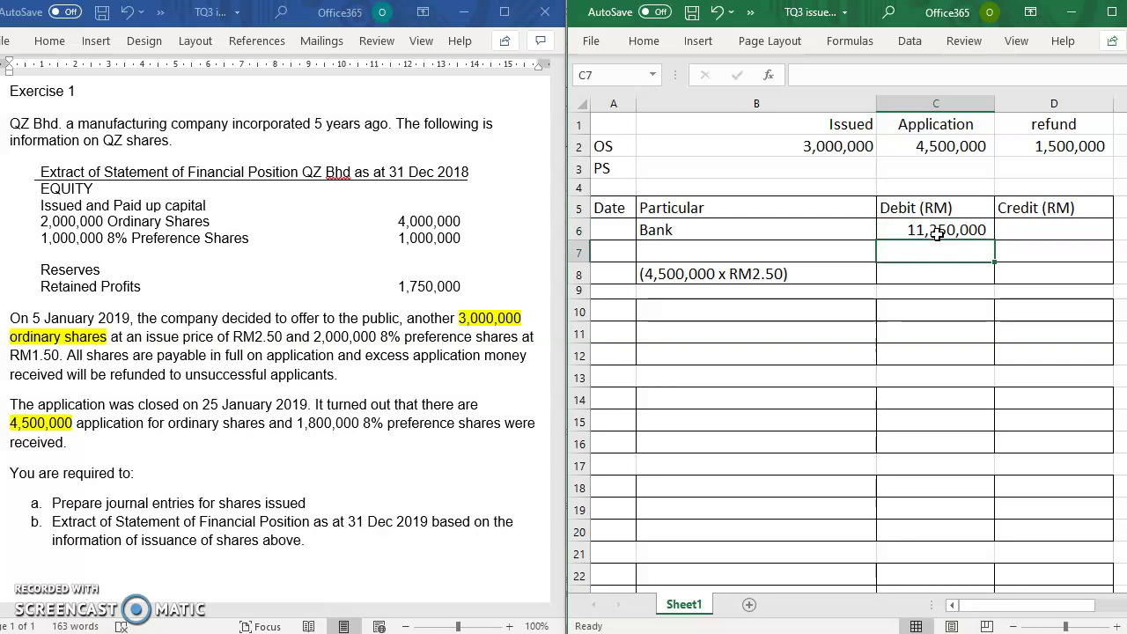
Put 'Ordinary Share Application' in B7 and credit it =C6 (11,250,000) in D7
{"action": "left_click", "coordinate": [948, 251]}
{"action": "left_click", "coordinate": [844, 254]}
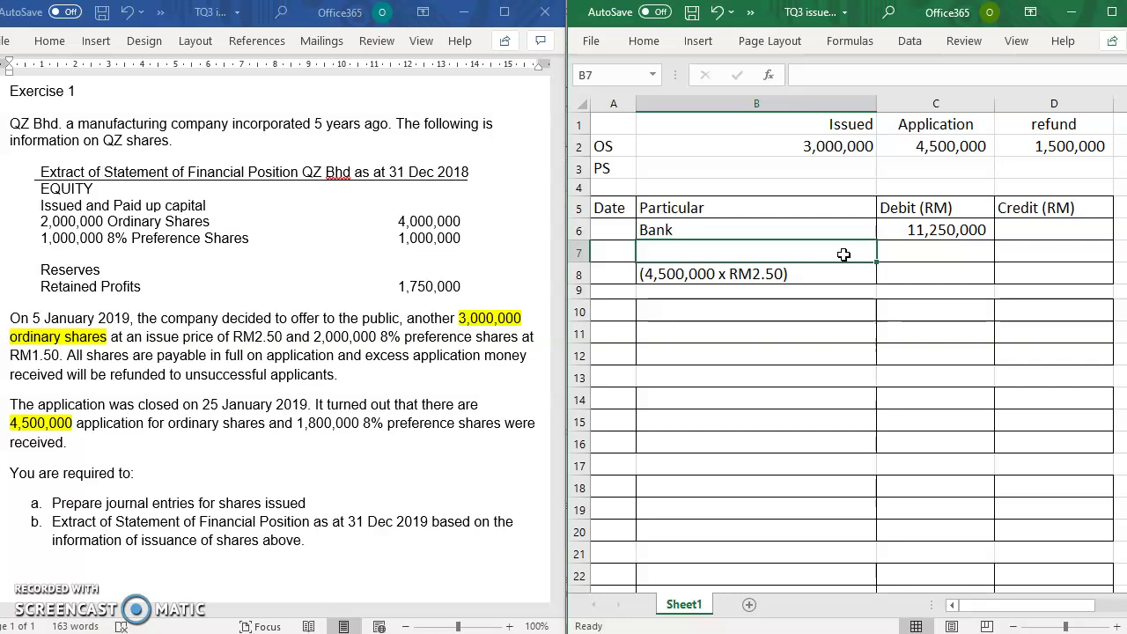
{"action": "type", "text": "Ordinary S"}
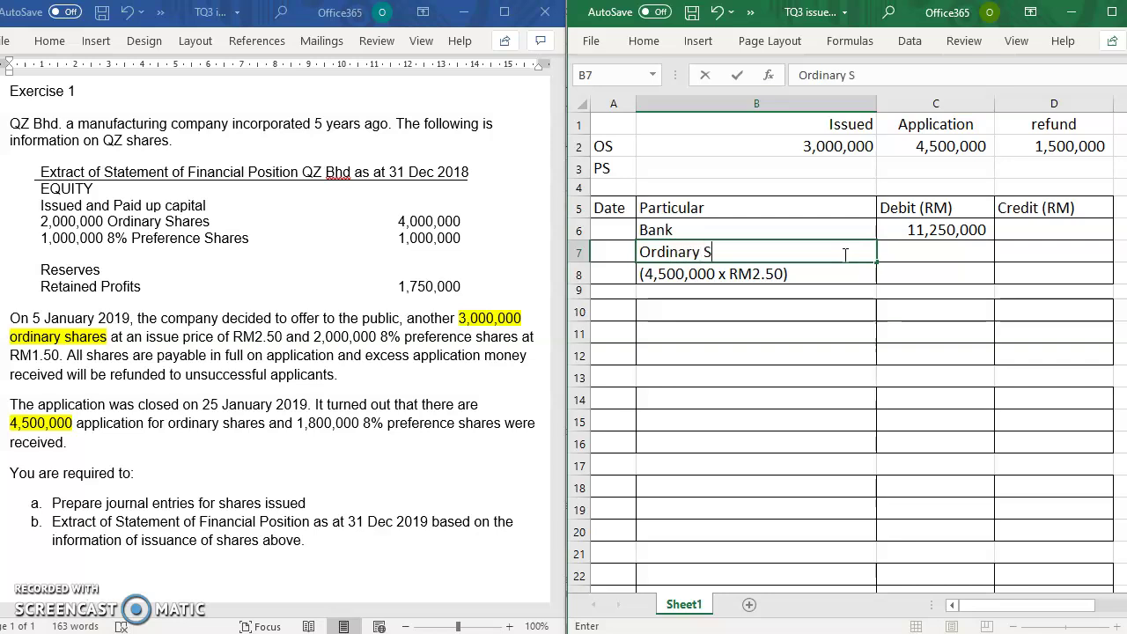
{"action": "type", "text": "hare Appl"}
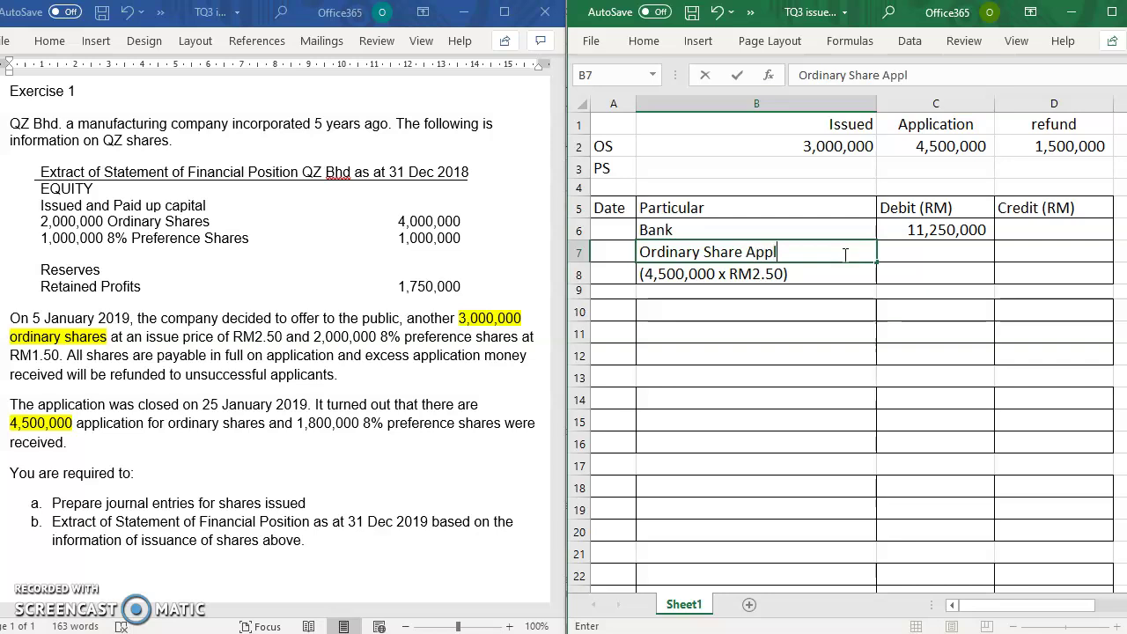
{"action": "type", "text": "ication"}
{"action": "key", "text": "BackSpace"}
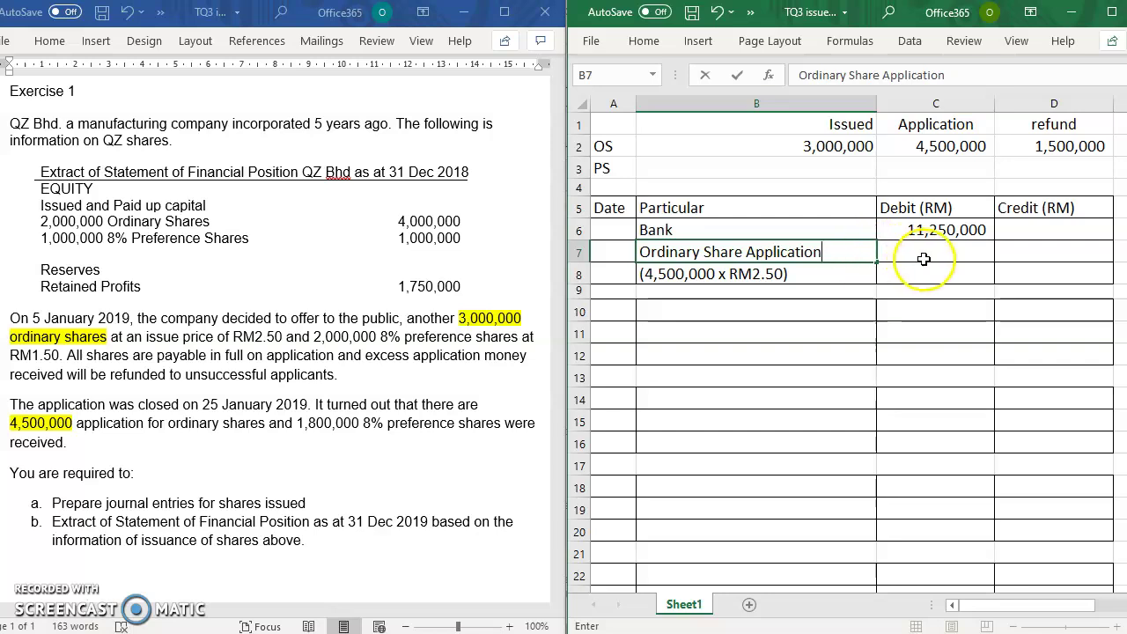
{"action": "left_click", "coordinate": [1038, 254]}
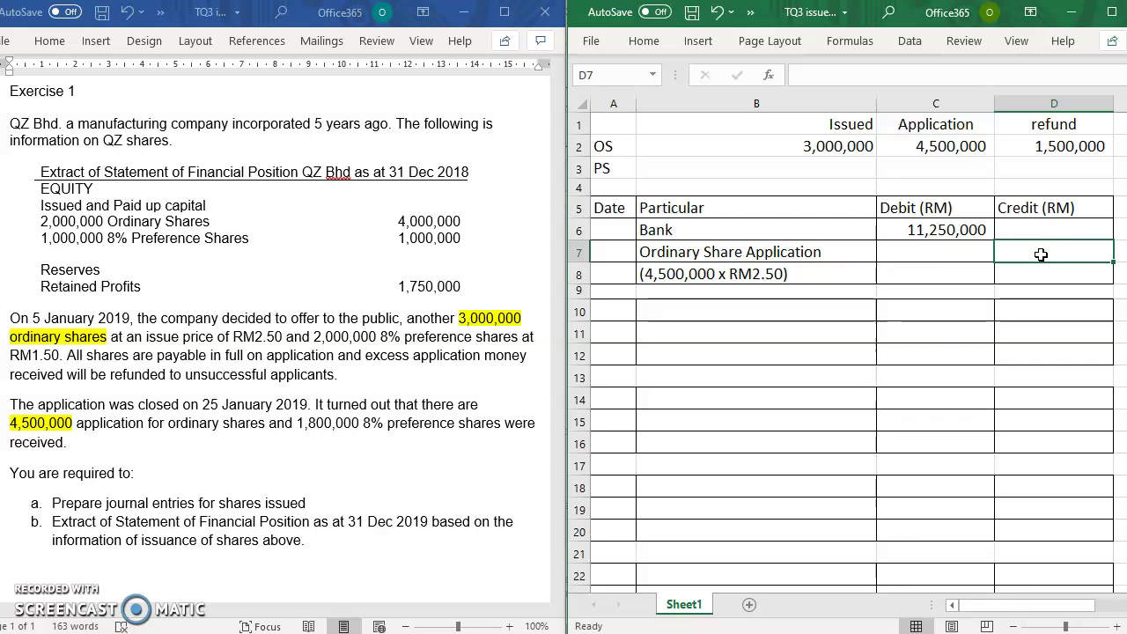
{"action": "type", "text": "="}
{"action": "left_click", "coordinate": [975, 227]}
{"action": "key", "text": "Return"}
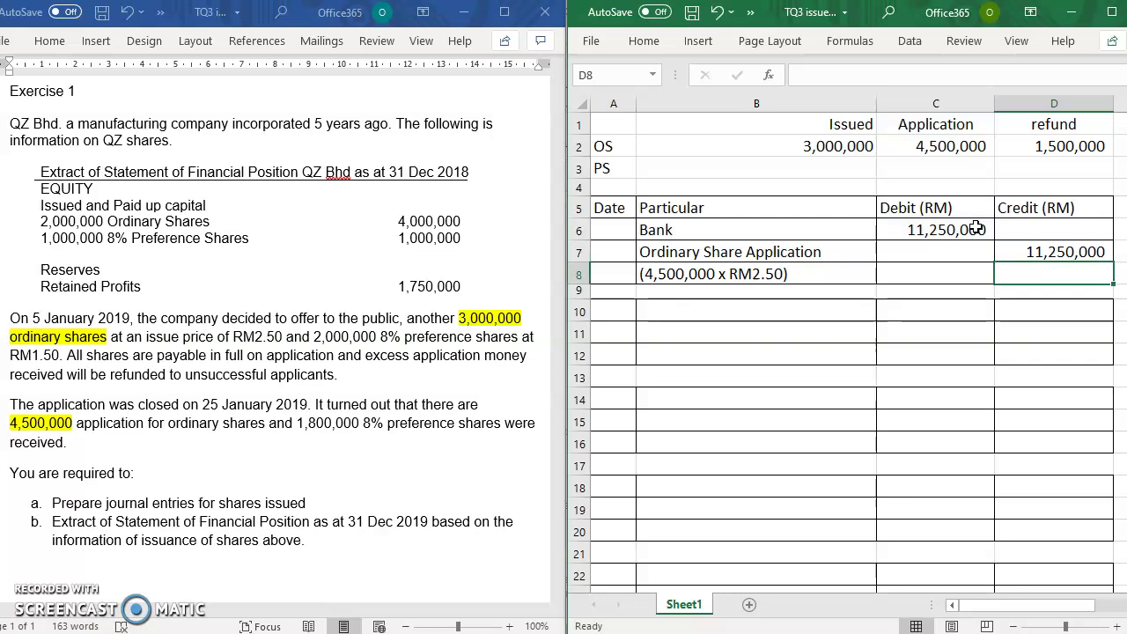
{"action": "left_click", "coordinate": [963, 230]}
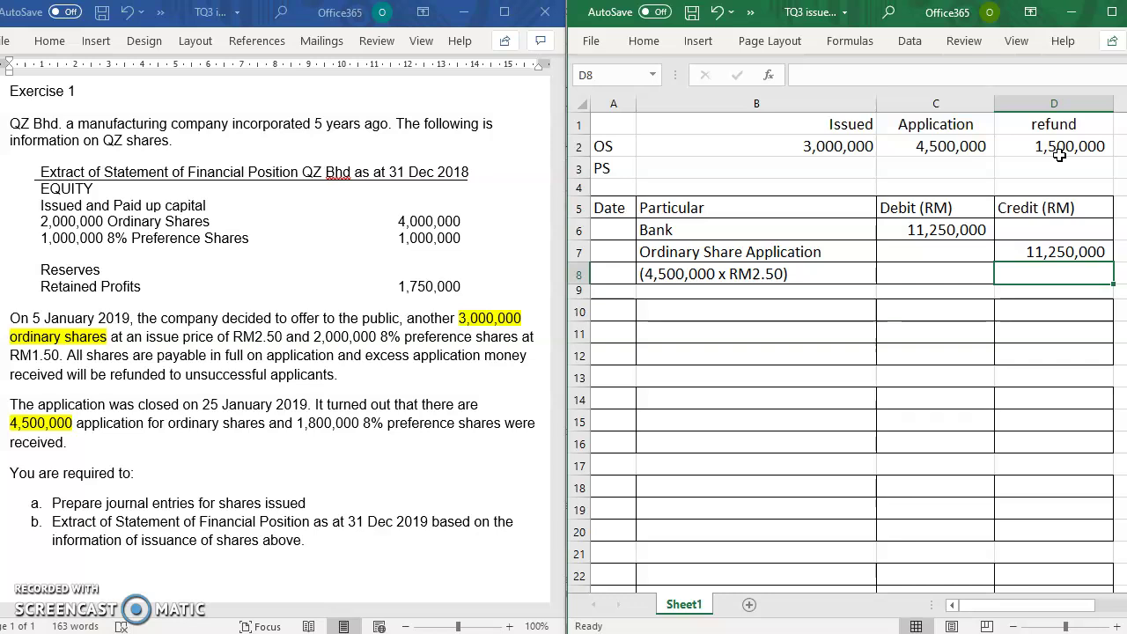
Debit Ordinary Share Application (=B7 in B10) 3,750,000 via =1500000*2.5, noted '(1,500,000 x RM2.50)'
{"action": "left_click", "coordinate": [663, 311]}
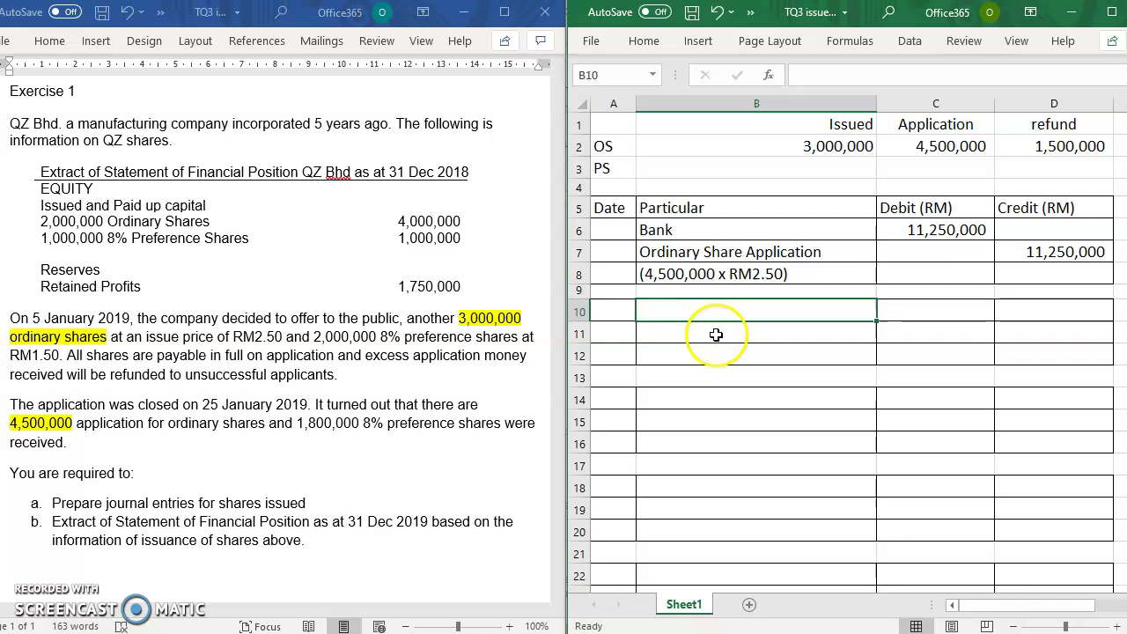
{"action": "type", "text": "="}
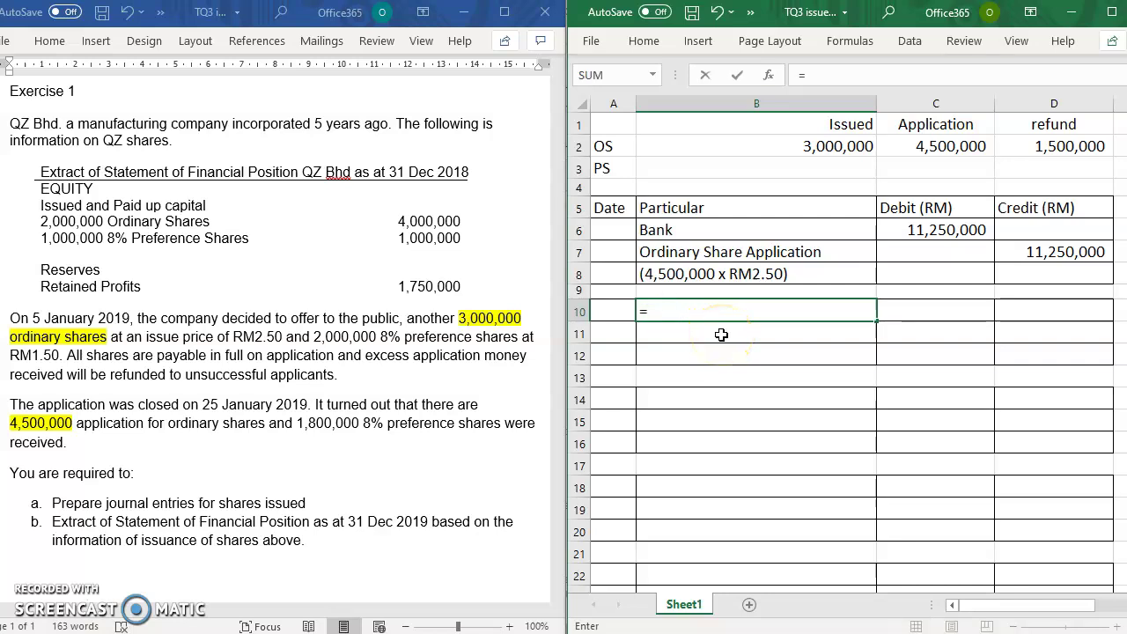
{"action": "left_click", "coordinate": [738, 256]}
{"action": "key", "text": "Return"}
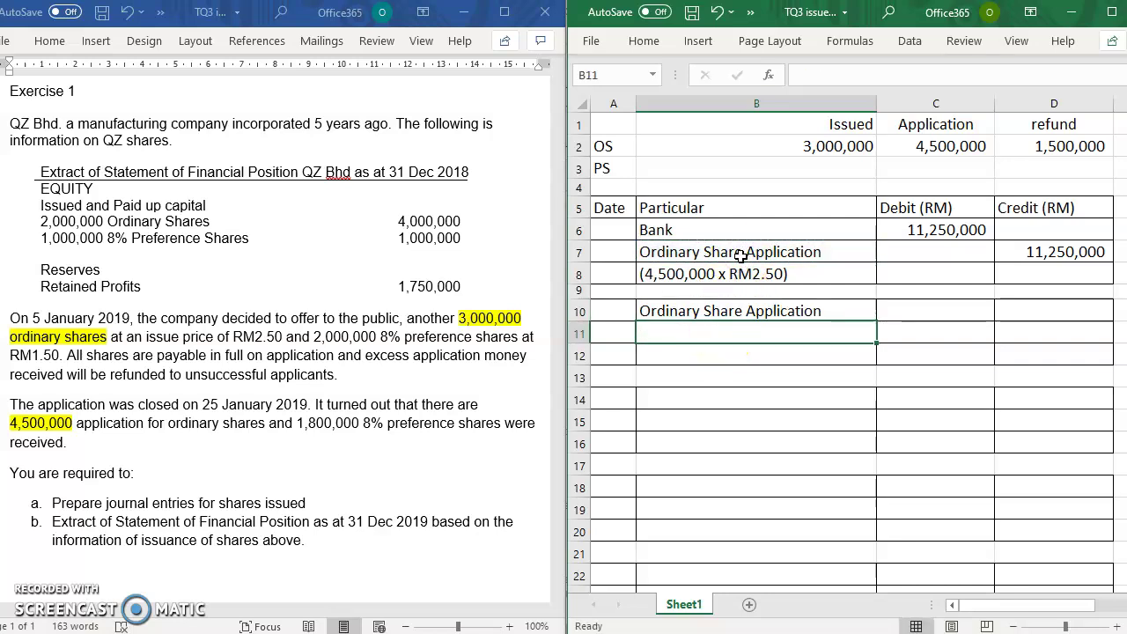
{"action": "left_click", "coordinate": [727, 363]}
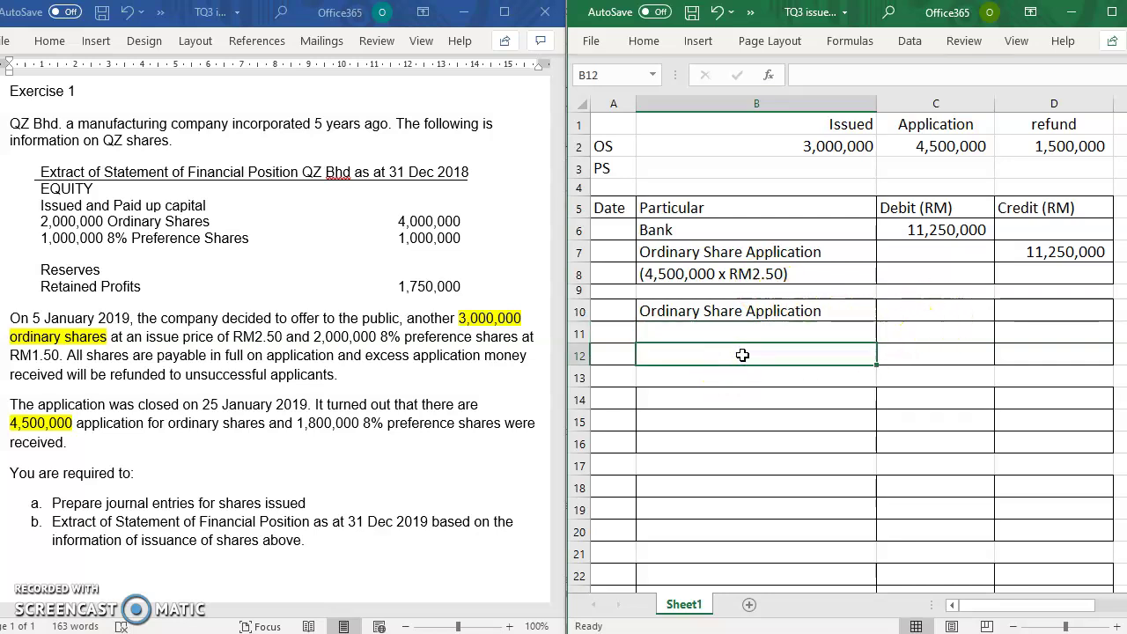
{"action": "type", "text": "(1,5"}
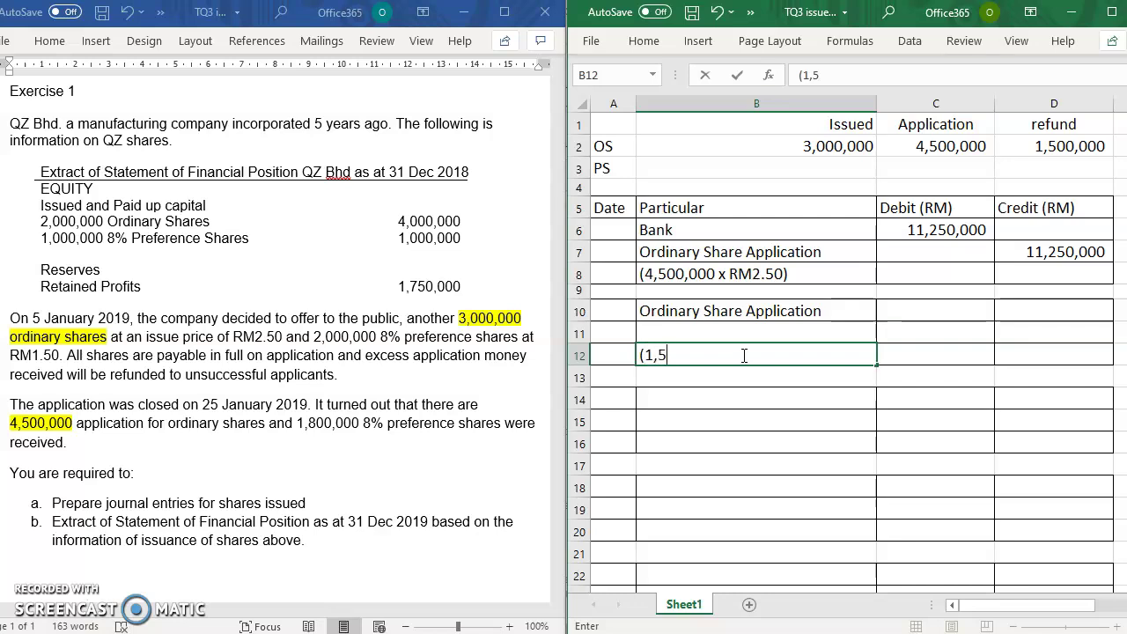
{"action": "type", "text": "00,000 x "}
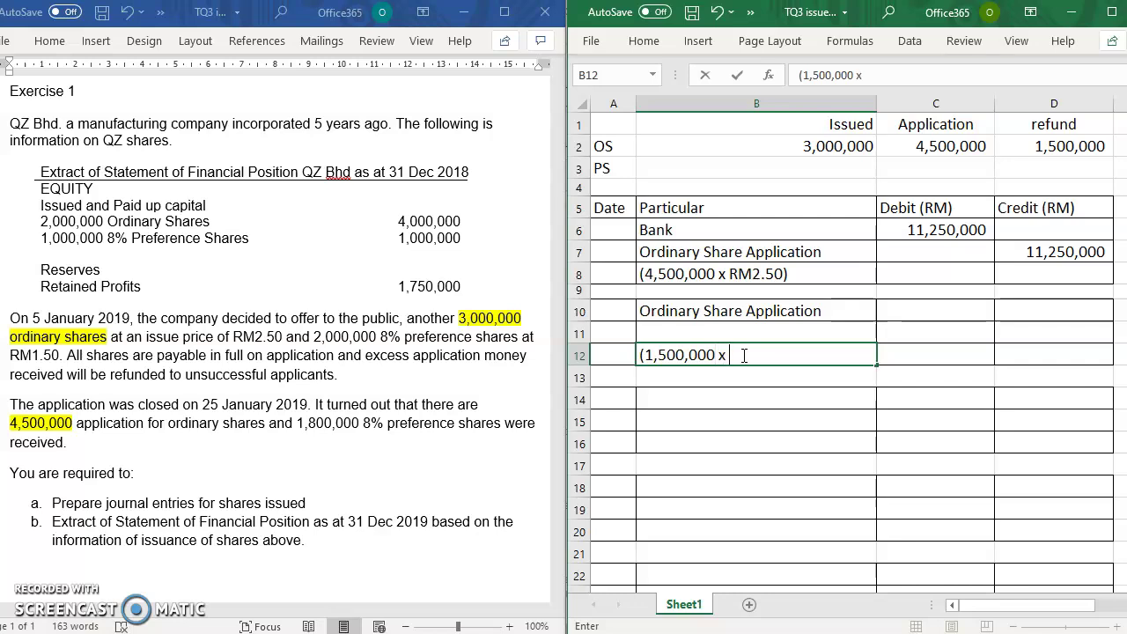
{"action": "type", "text": "RM2.50)"}
{"action": "left_click", "coordinate": [906, 317]}
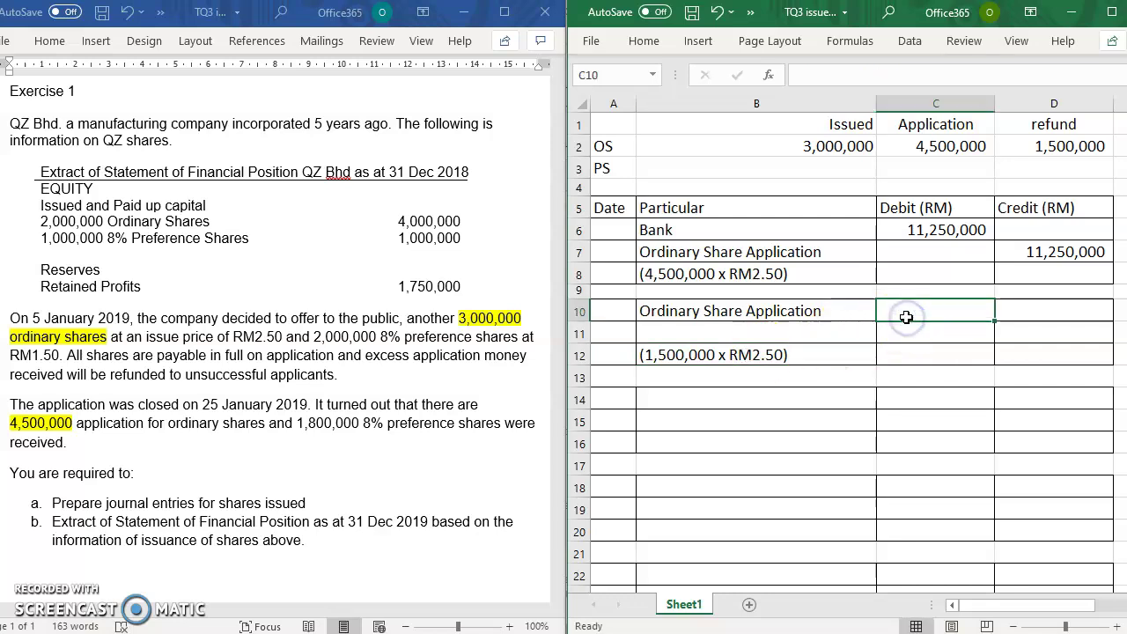
{"action": "type", "text": "="}
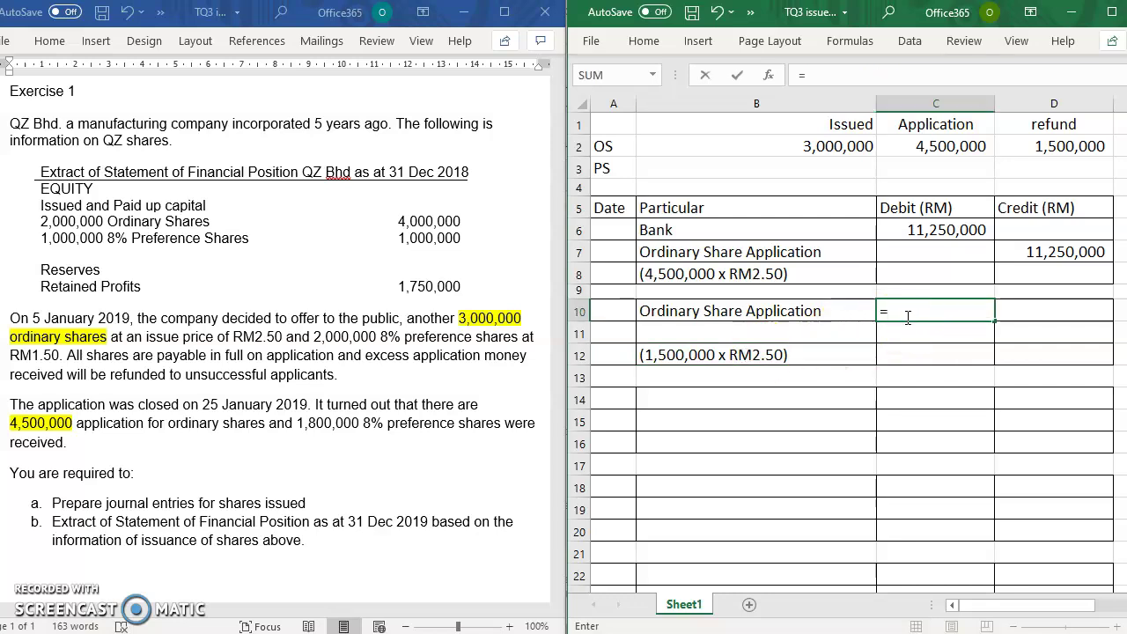
{"action": "type", "text": "1500000*2.5"}
{"action": "key", "text": "Return"}
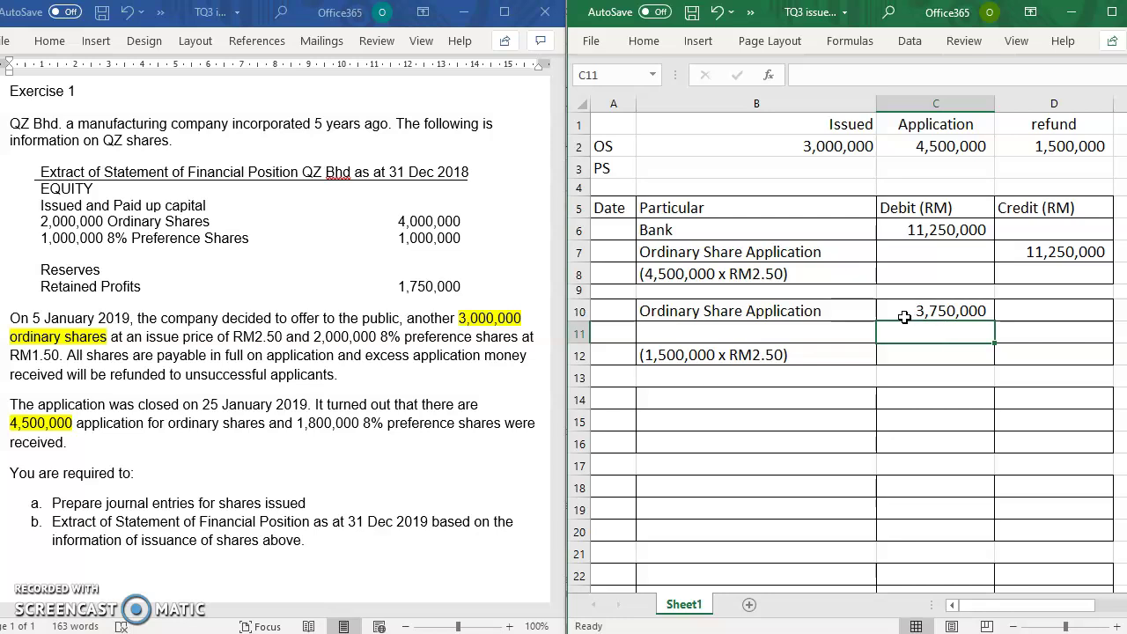
{"action": "left_click", "coordinate": [1070, 334]}
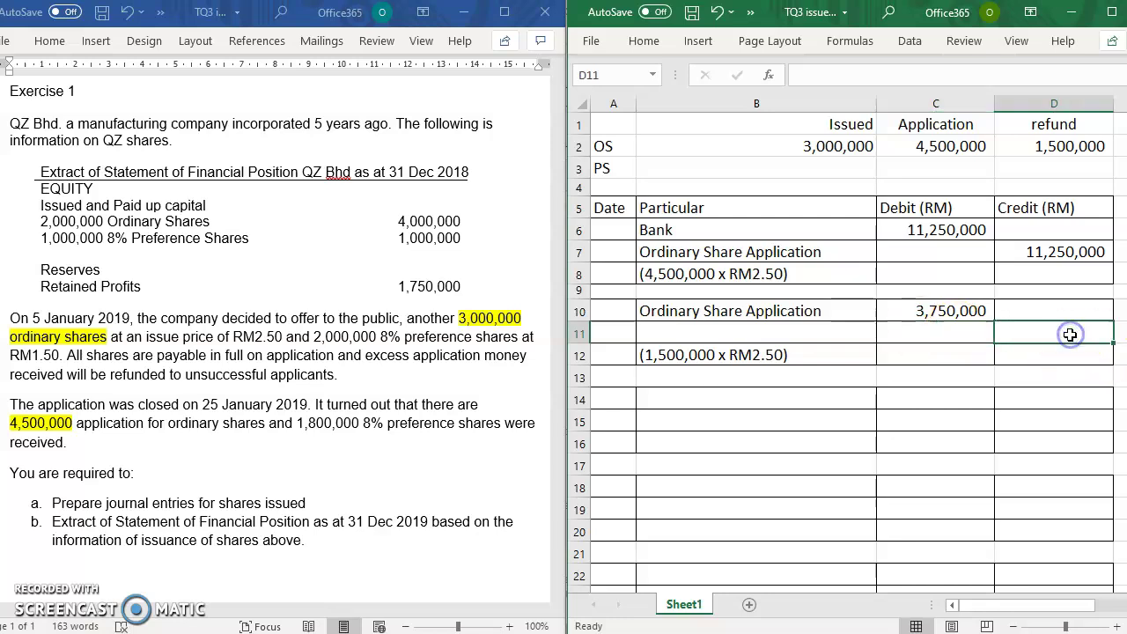
Credit Bank (=B6 in B11) with =C10, 3,750,000, in D11
{"action": "left_click", "coordinate": [854, 334]}
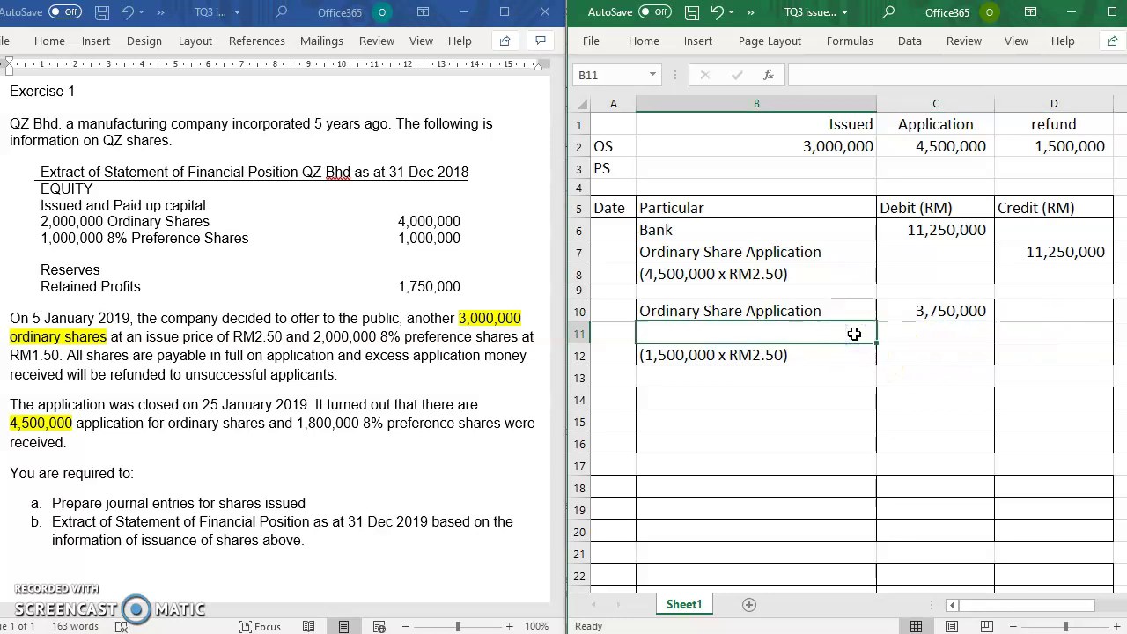
{"action": "type", "text": "="}
{"action": "left_click", "coordinate": [735, 230]}
{"action": "key", "text": "Return"}
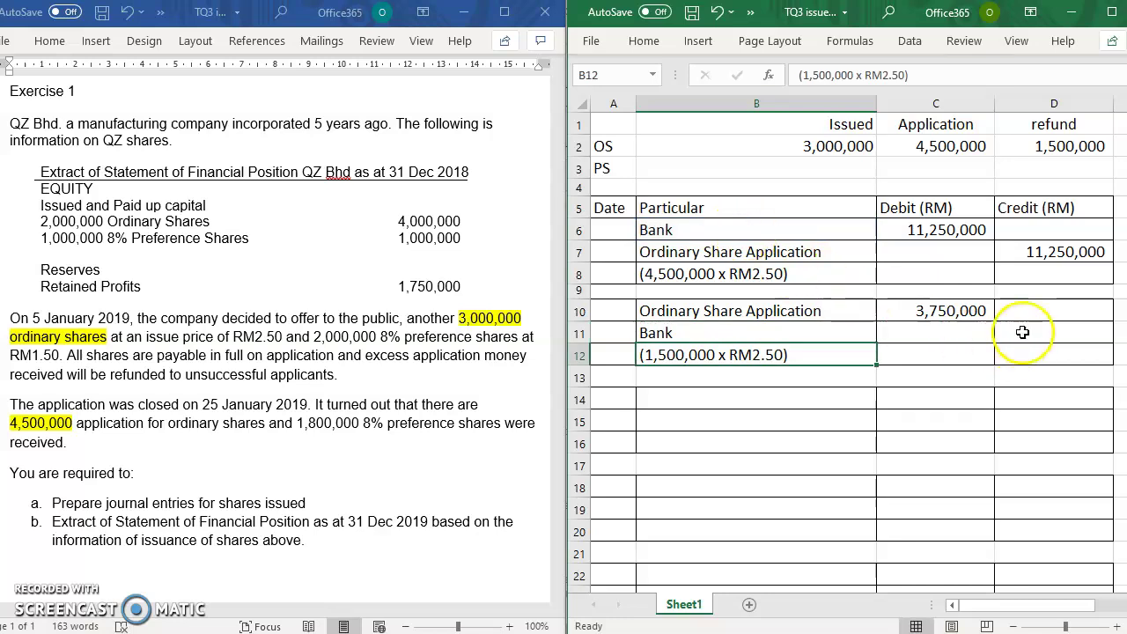
{"action": "left_click", "coordinate": [1022, 332]}
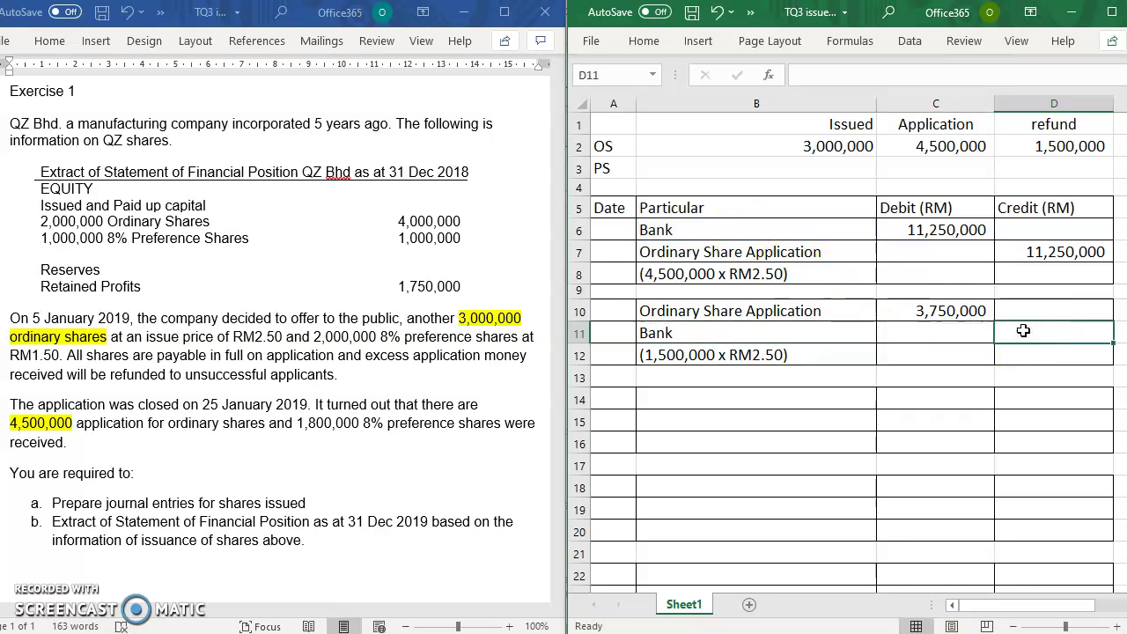
{"action": "type", "text": "="}
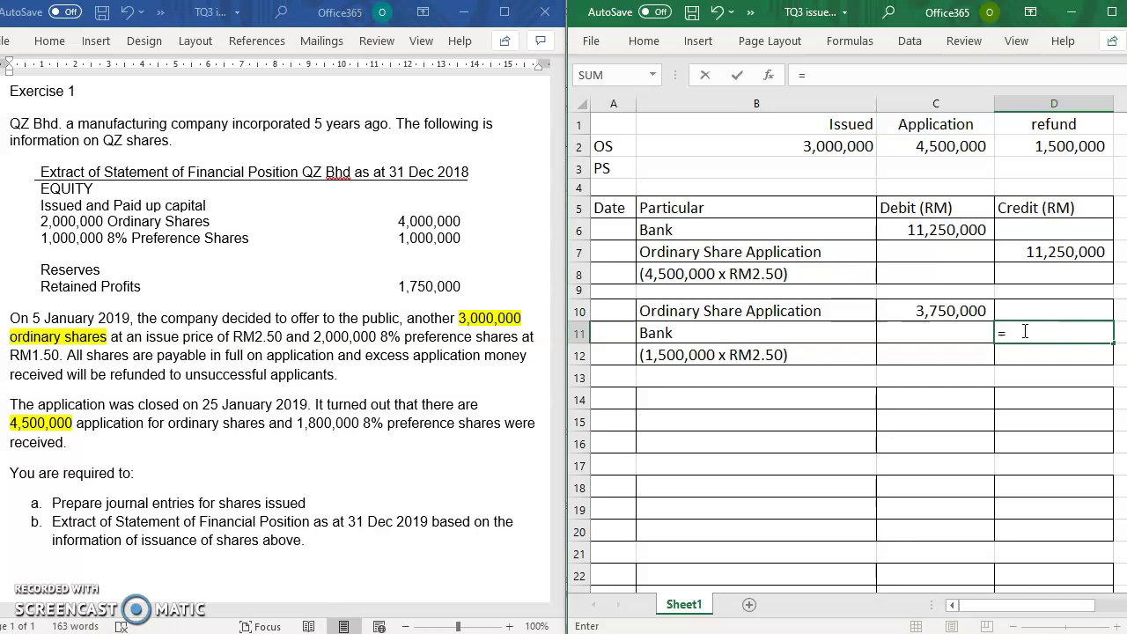
{"action": "left_click", "coordinate": [956, 309]}
{"action": "key", "text": "Return"}
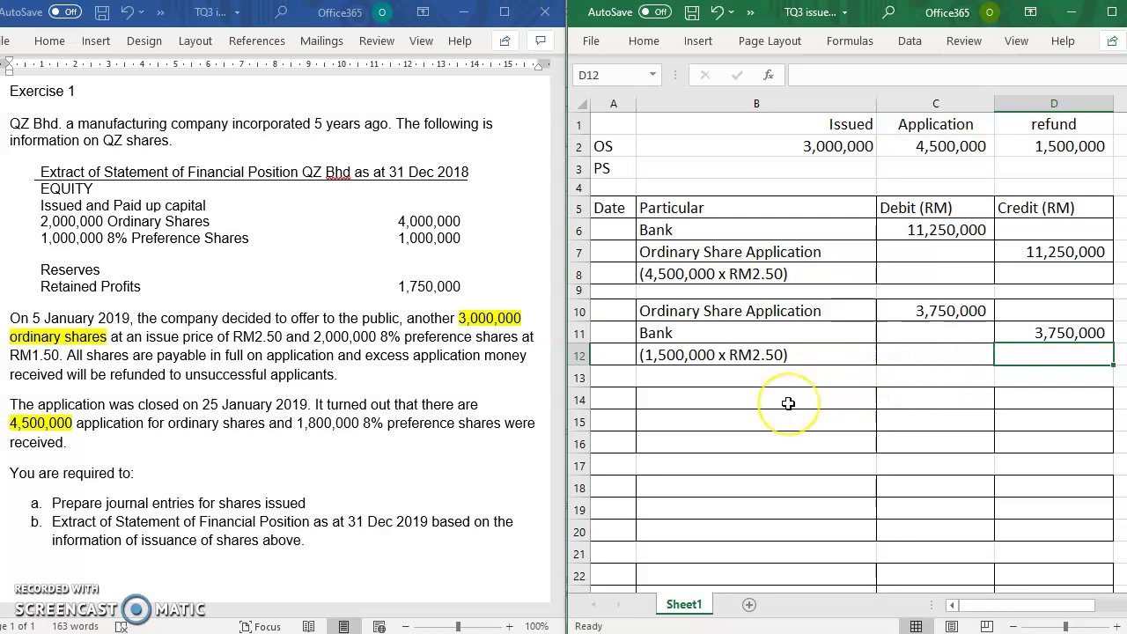
{"action": "left_click", "coordinate": [670, 398]}
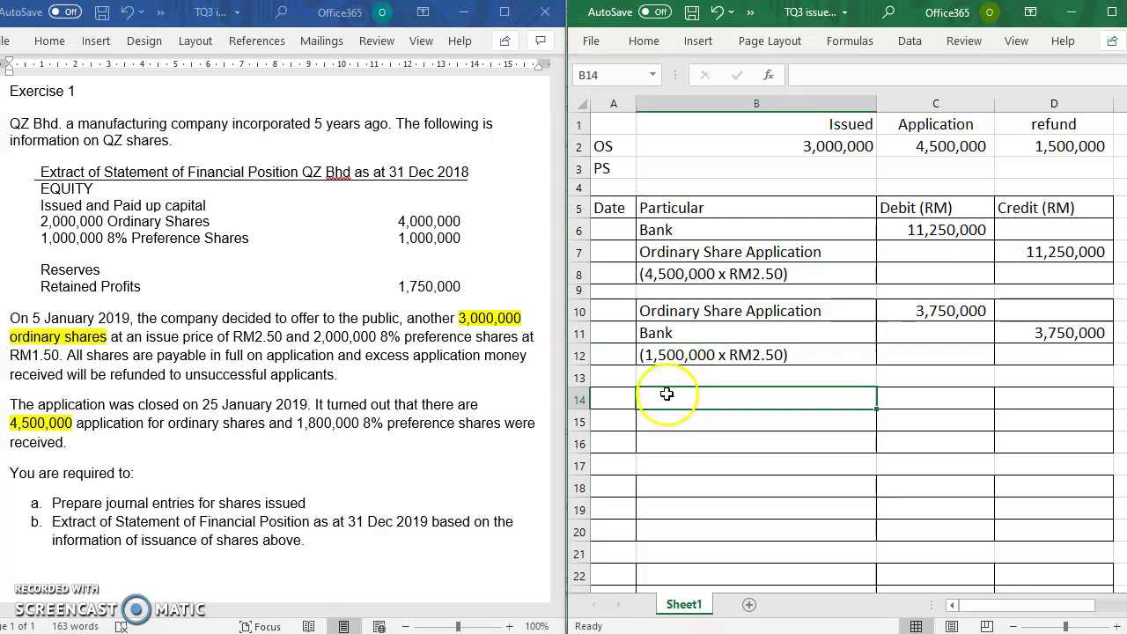
Enter =B10 (Ordinary Share Application) in B14 and 'Ordinary Share Capital' in B15
{"action": "type", "text": "="}
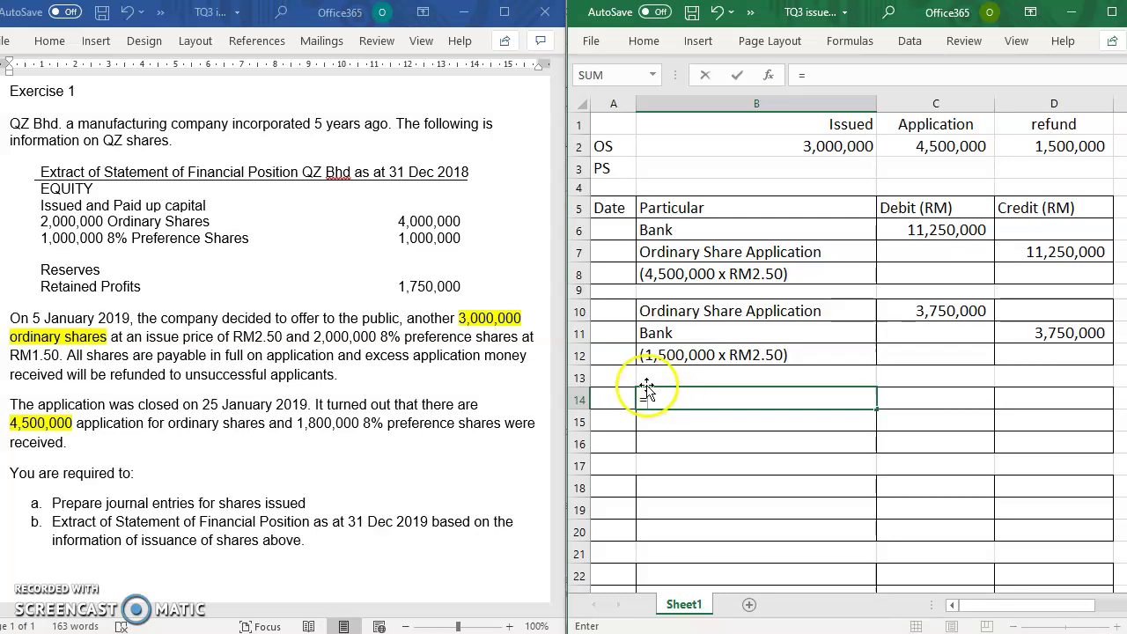
{"action": "left_click", "coordinate": [705, 315]}
{"action": "key", "text": "Return"}
{"action": "left_click", "coordinate": [719, 423]}
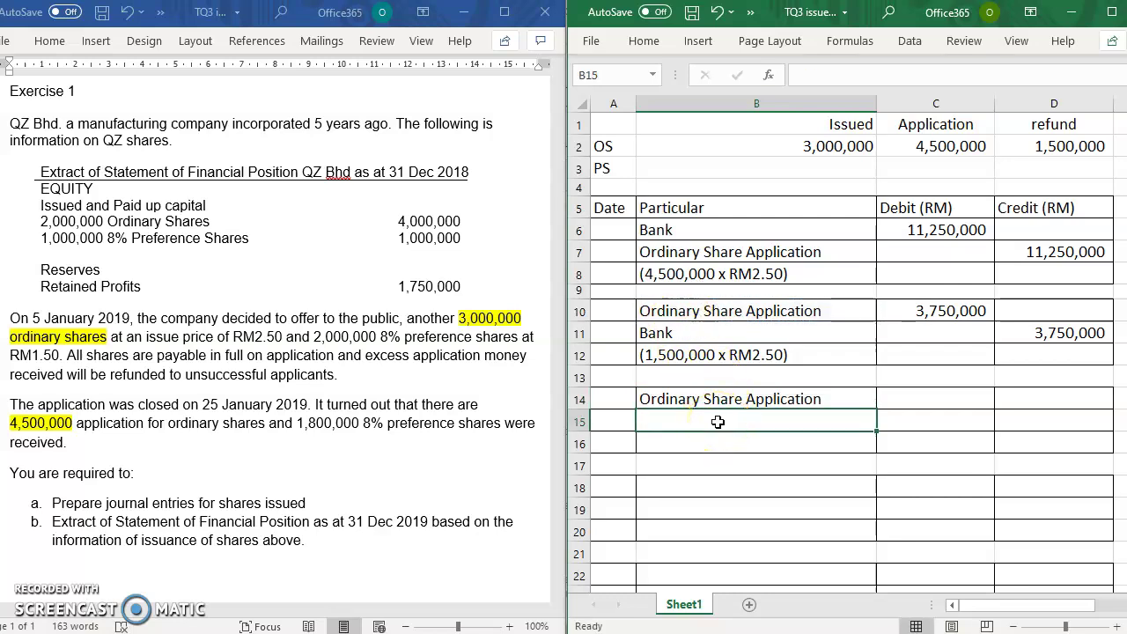
{"action": "type", "text": "Ordinary "}
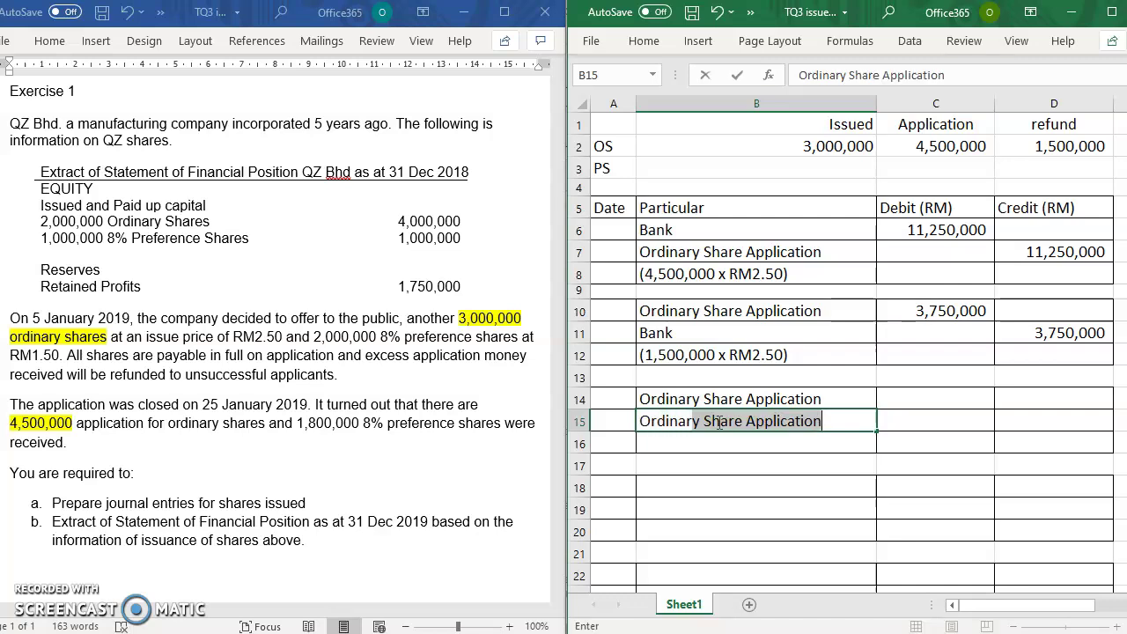
{"action": "type", "text": "Share "}
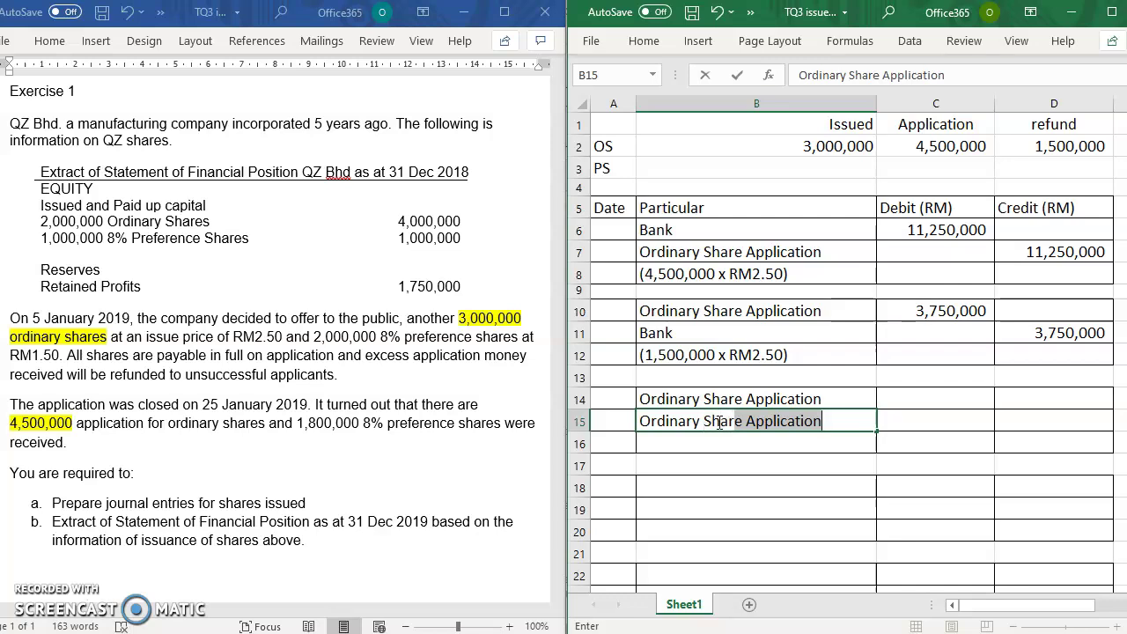
{"action": "type", "text": "Capital"}
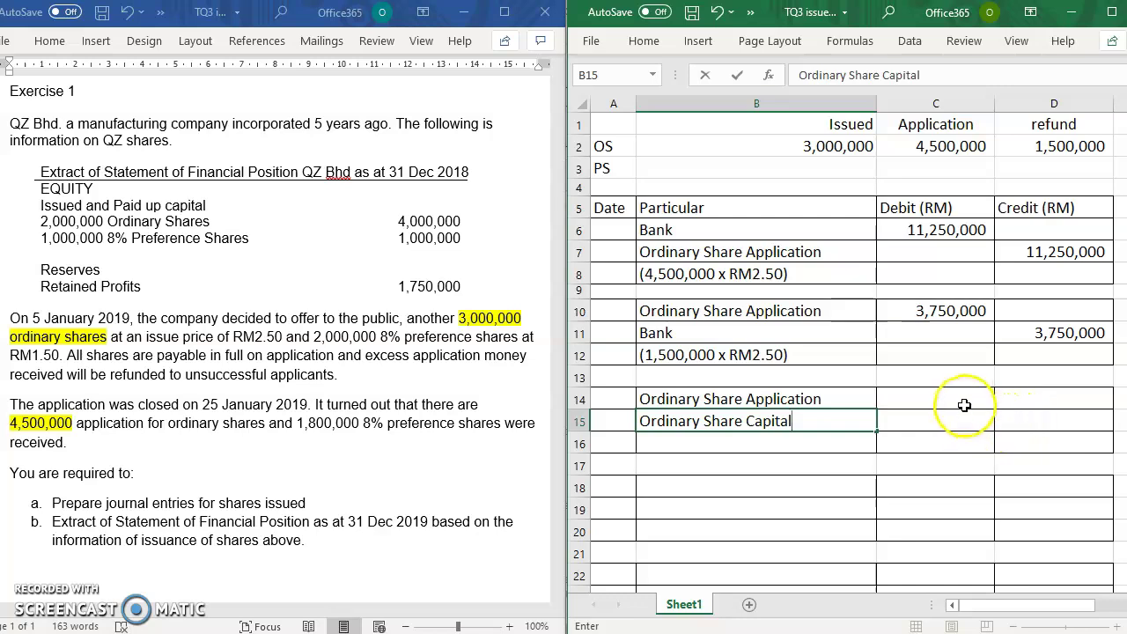
{"action": "key", "text": "Up"}
{"action": "key", "text": "Right"}
Add the narration '(3,000,000 x RM2.50)' in B16
{"action": "left_click", "coordinate": [817, 447]}
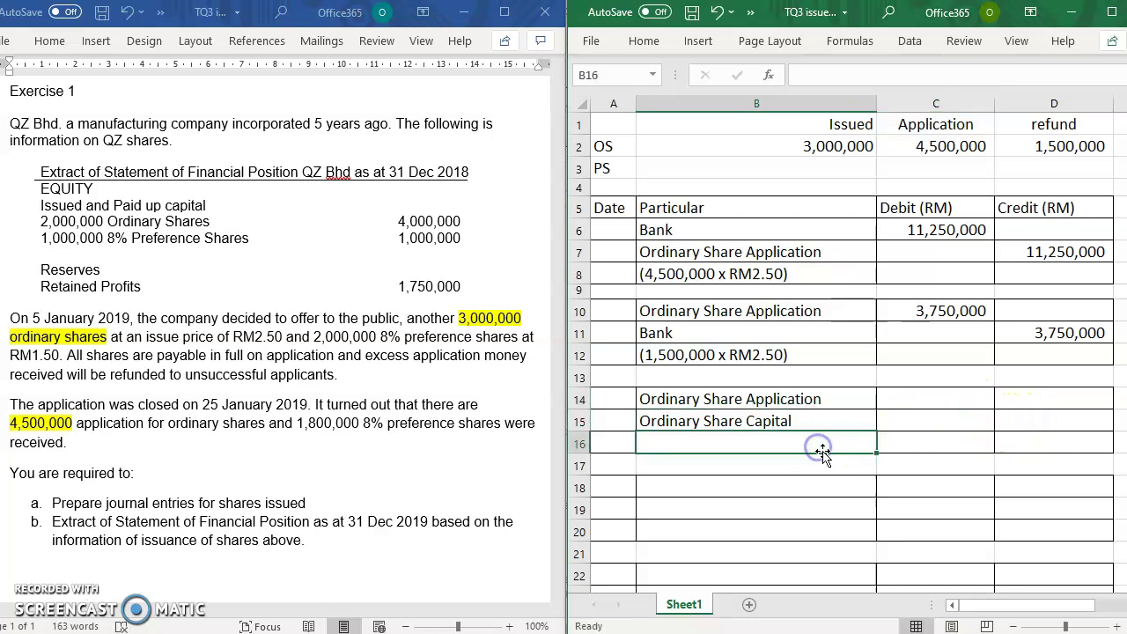
{"action": "type", "text": "("}
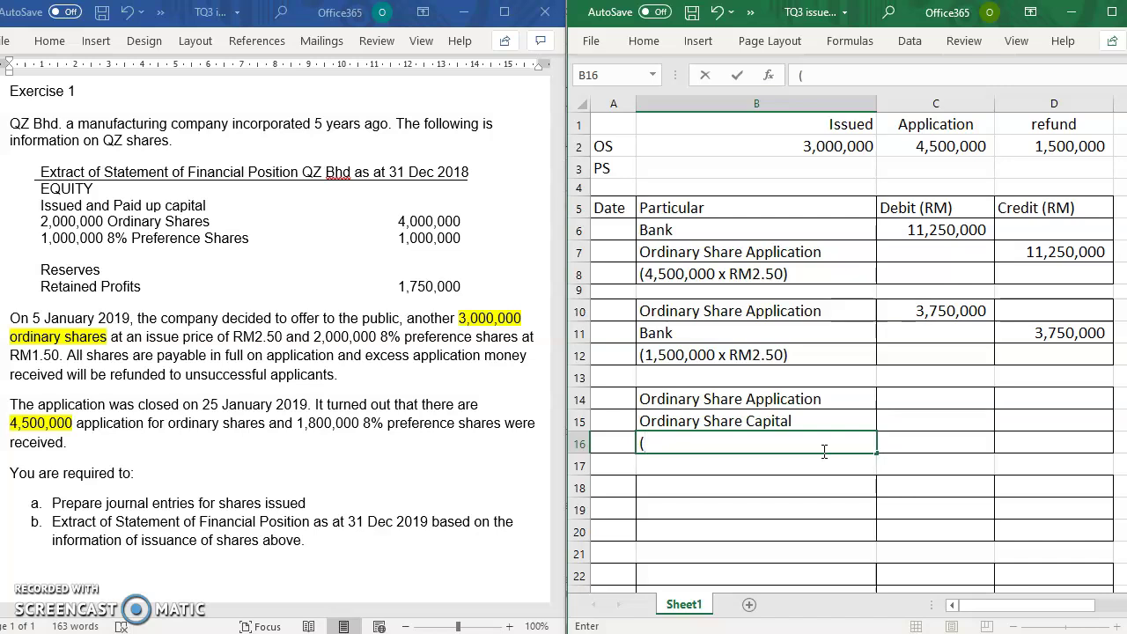
{"action": "type", "text": "3,000,000"}
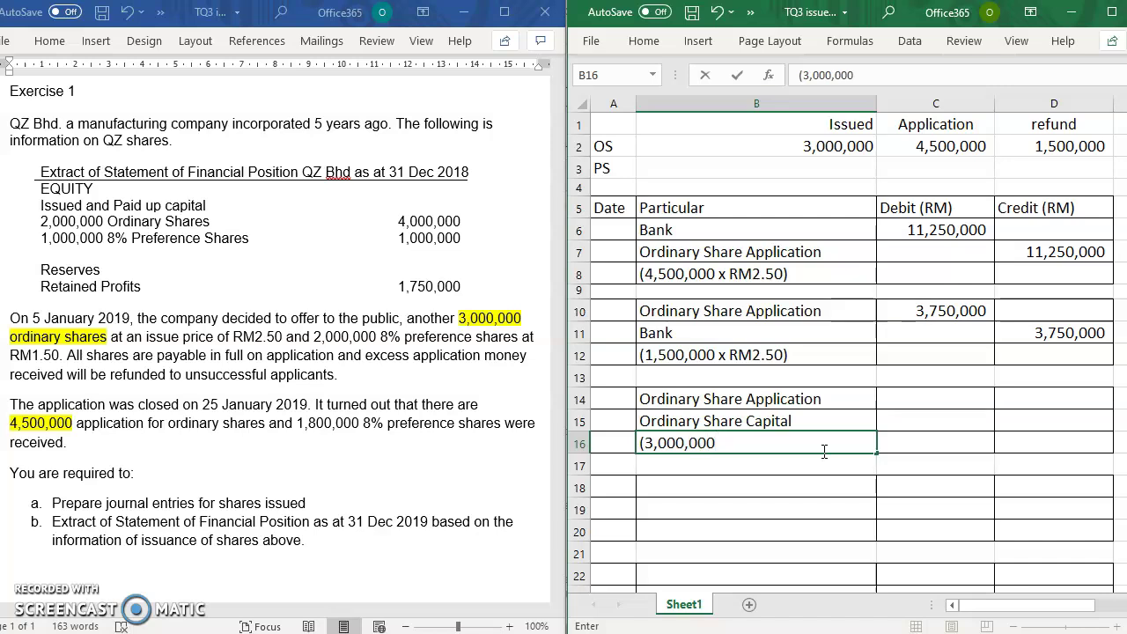
{"action": "type", "text": "x"}
{"action": "type", "text": "RM2.50"}
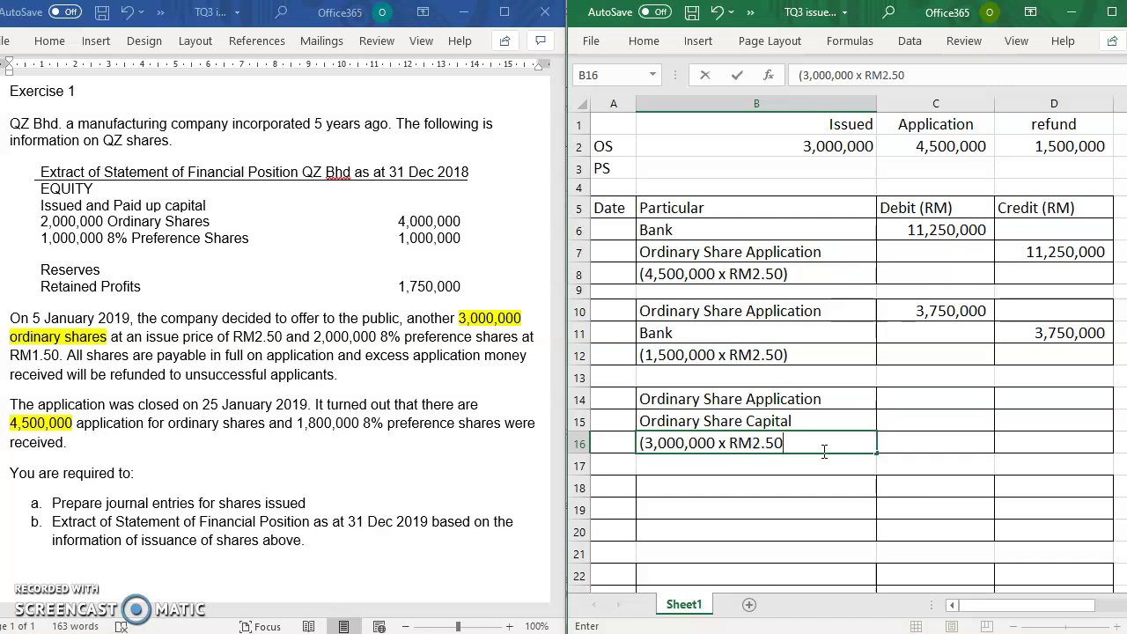
{"action": "type", "text": ")"}
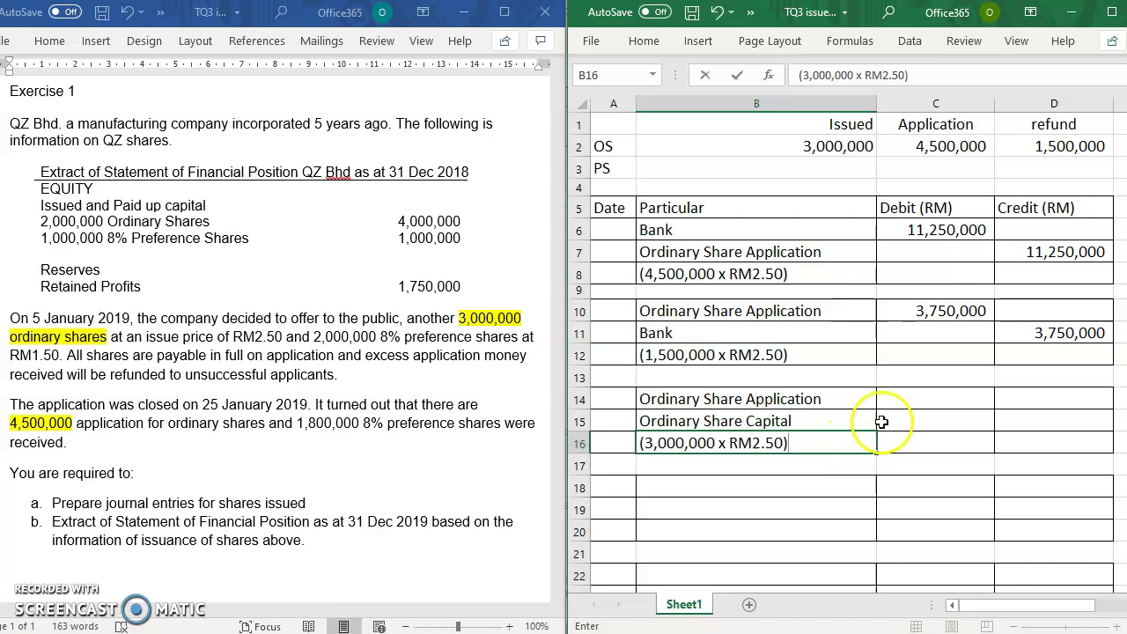
{"action": "left_click", "coordinate": [915, 400]}
Enter the 7,500,000 debit as =3000000*2.5 in C14 and credit =C14 in D15
{"action": "type", "text": "="}
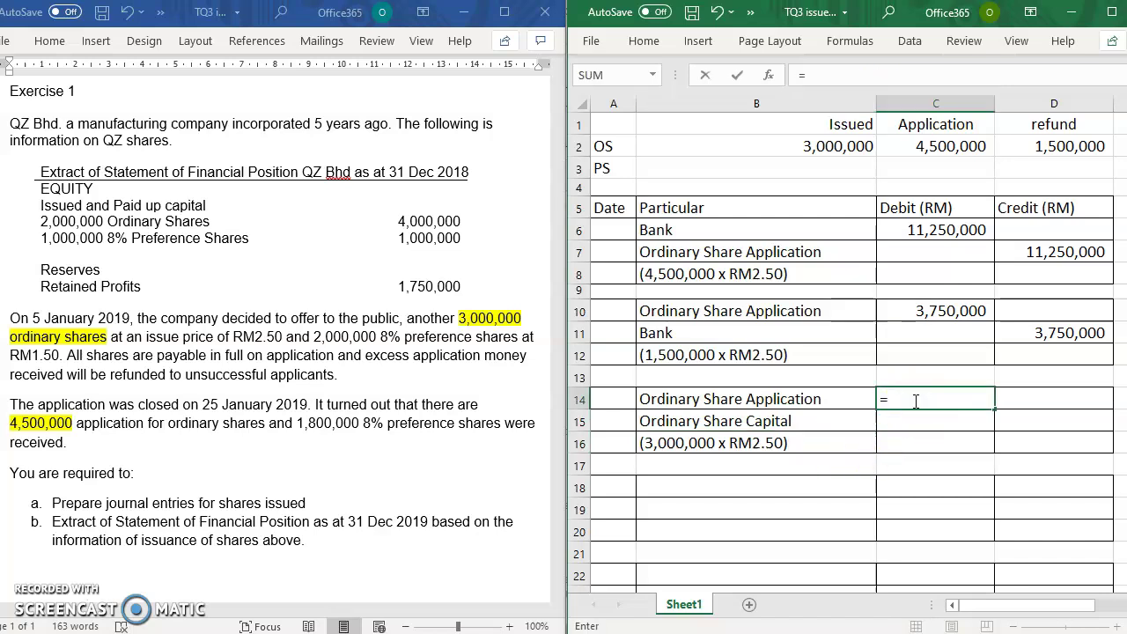
{"action": "type", "text": "3000000*2.5"}
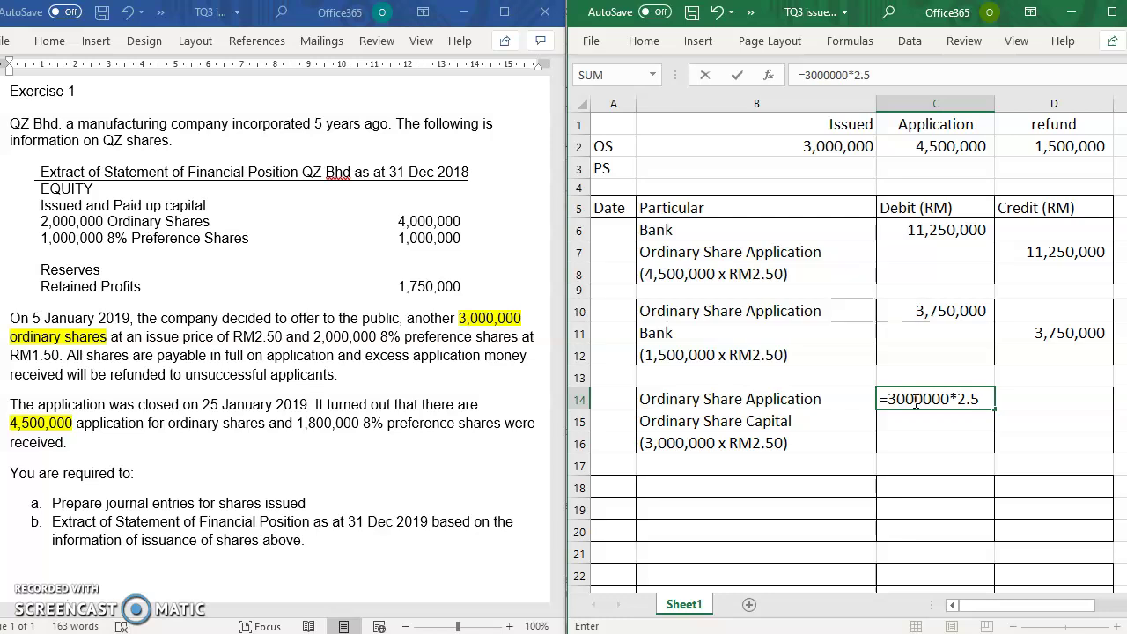
{"action": "key", "text": "Return"}
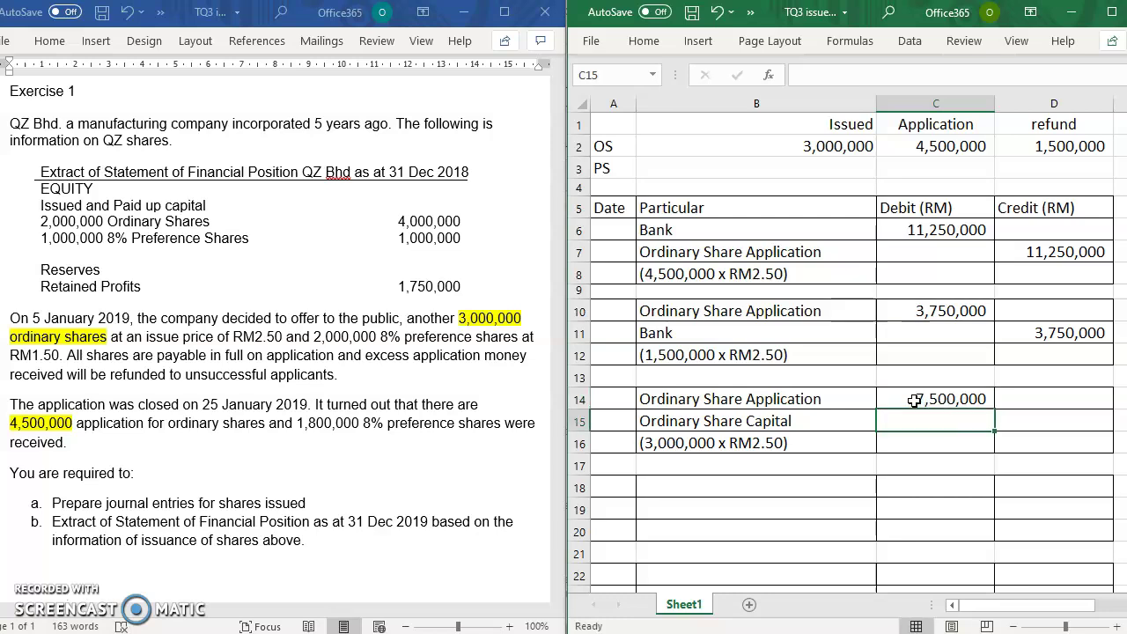
{"action": "left_click", "coordinate": [1068, 420]}
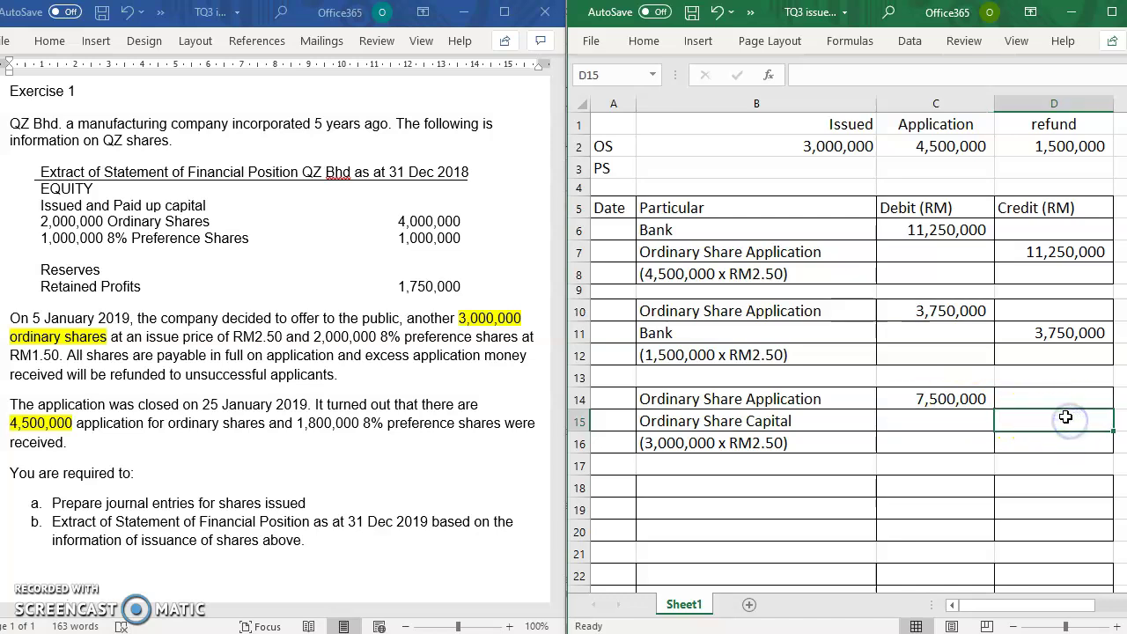
{"action": "type", "text": "="}
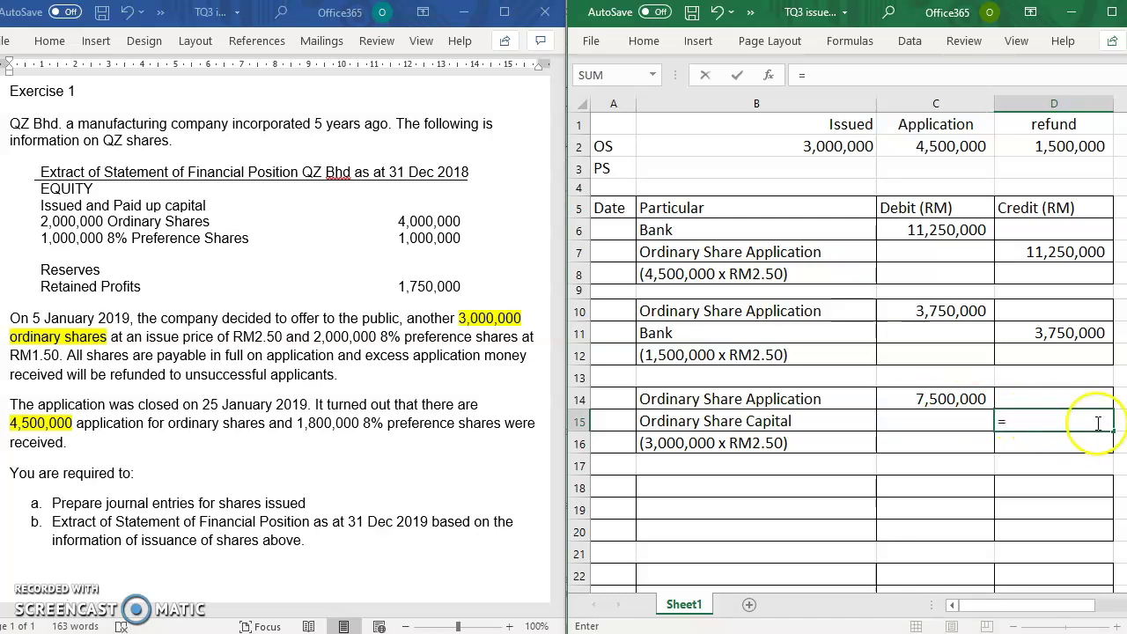
{"action": "left_click", "coordinate": [986, 399]}
{"action": "key", "text": "Return"}
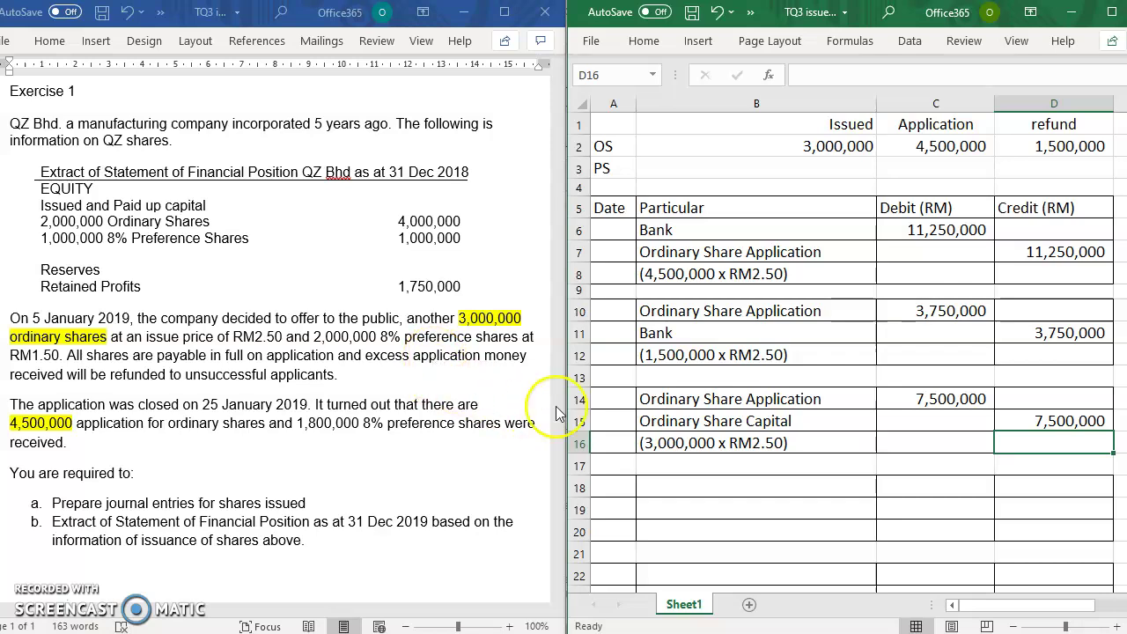
{"action": "left_click", "coordinate": [396, 345]}
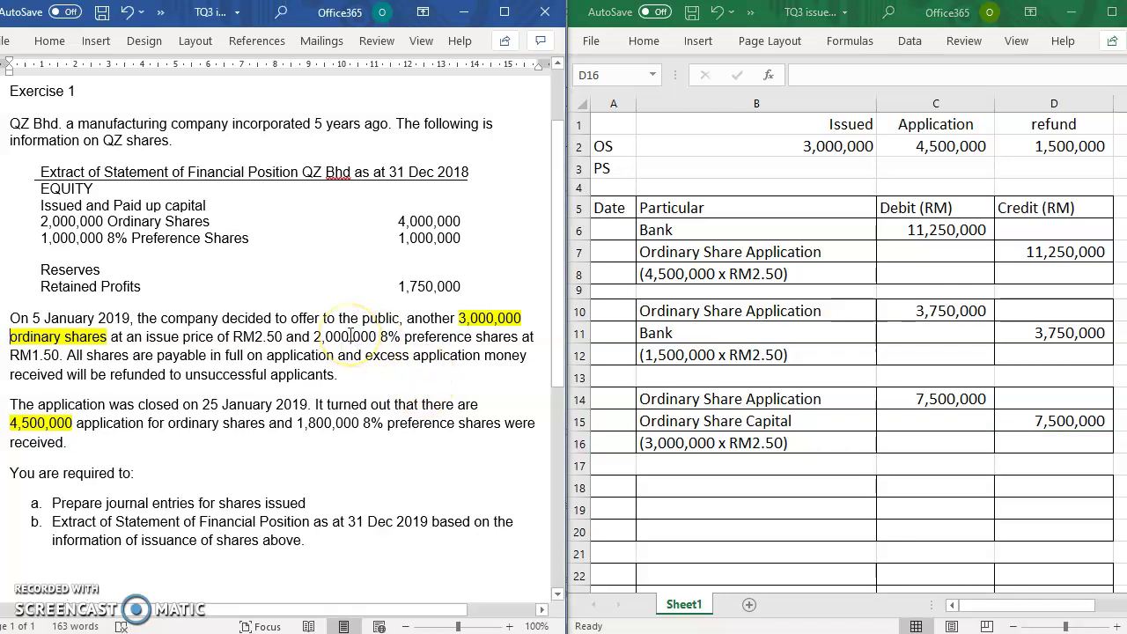
Highlight the 2,000,000 preference share figure in pink
{"action": "left_click_drag", "start_coordinate": [287, 337], "coordinate": [314, 337]}
{"action": "left_click", "coordinate": [368, 336]}
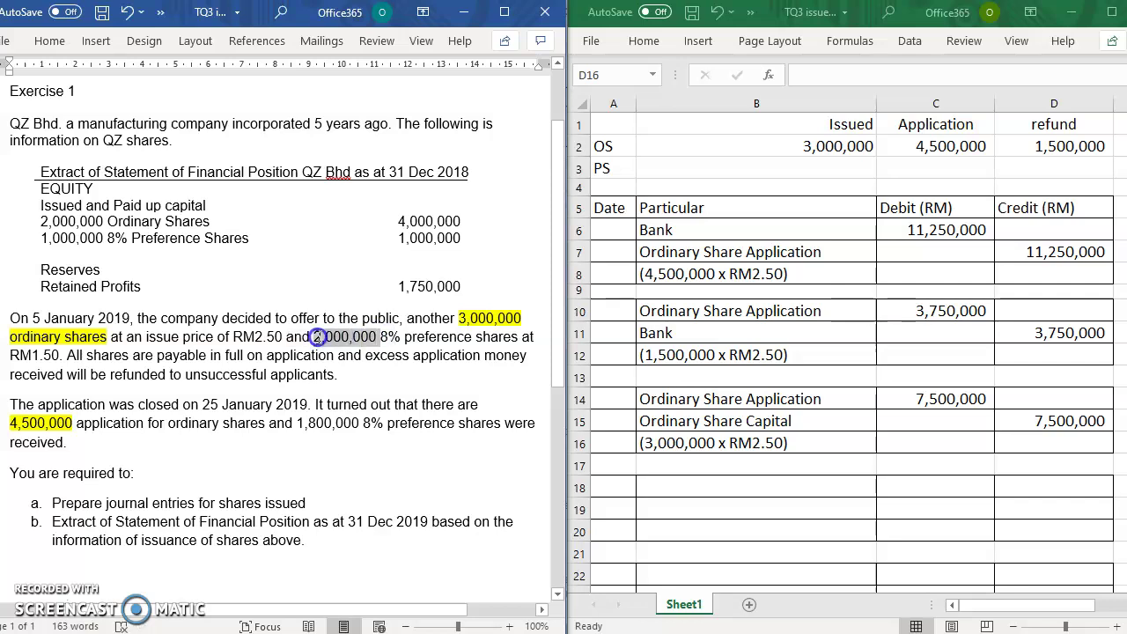
{"action": "left_click", "coordinate": [55, 41]}
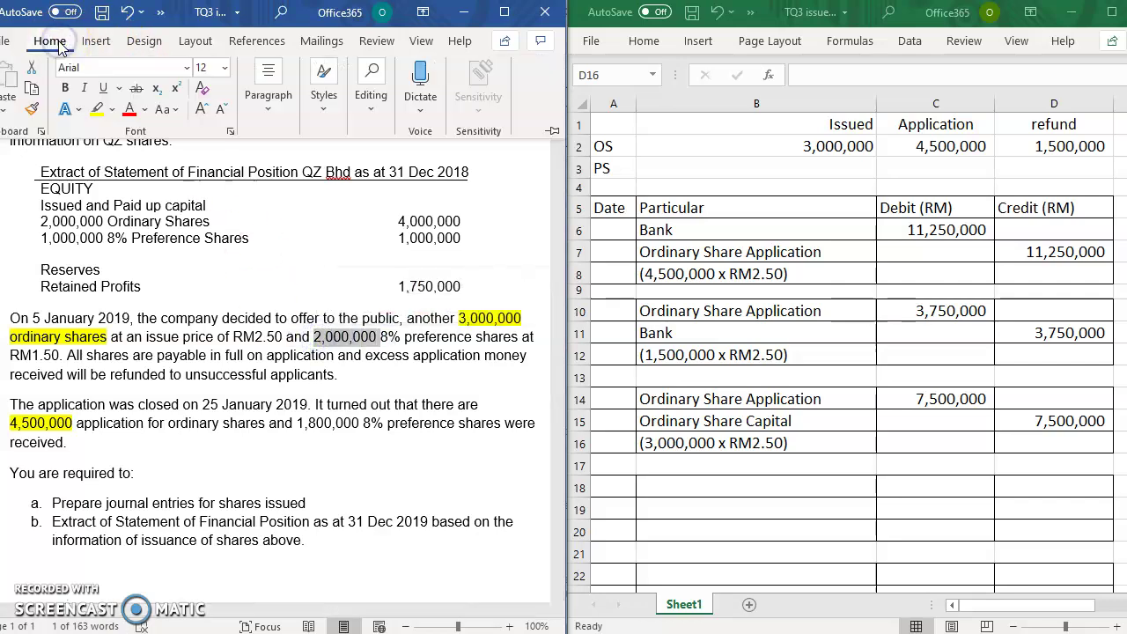
{"action": "left_click", "coordinate": [114, 110]}
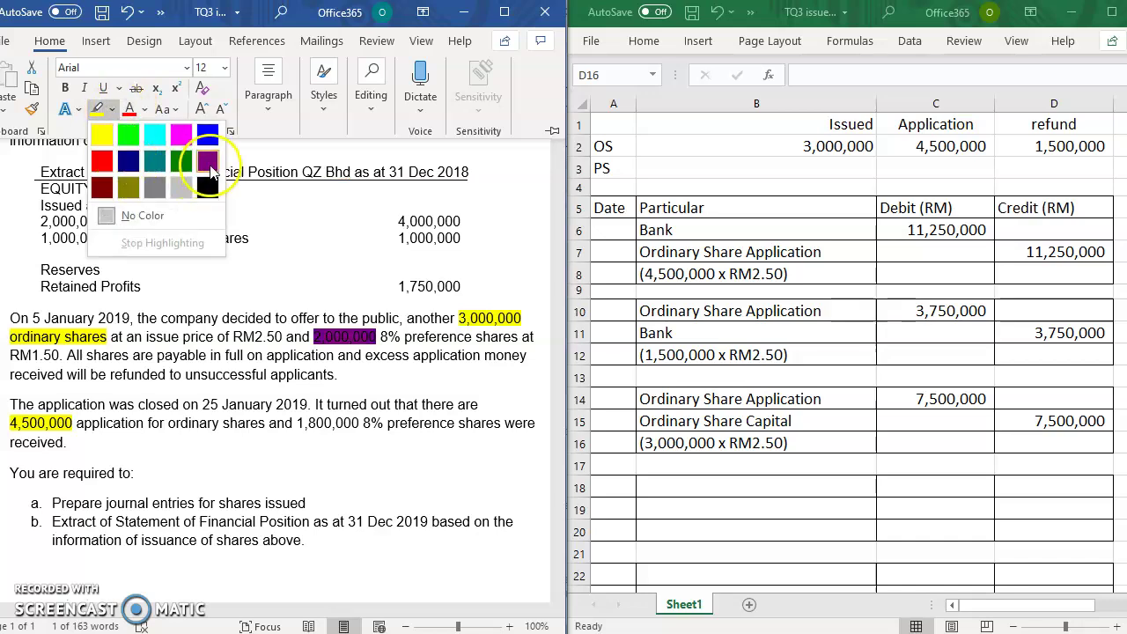
{"action": "left_click", "coordinate": [208, 162]}
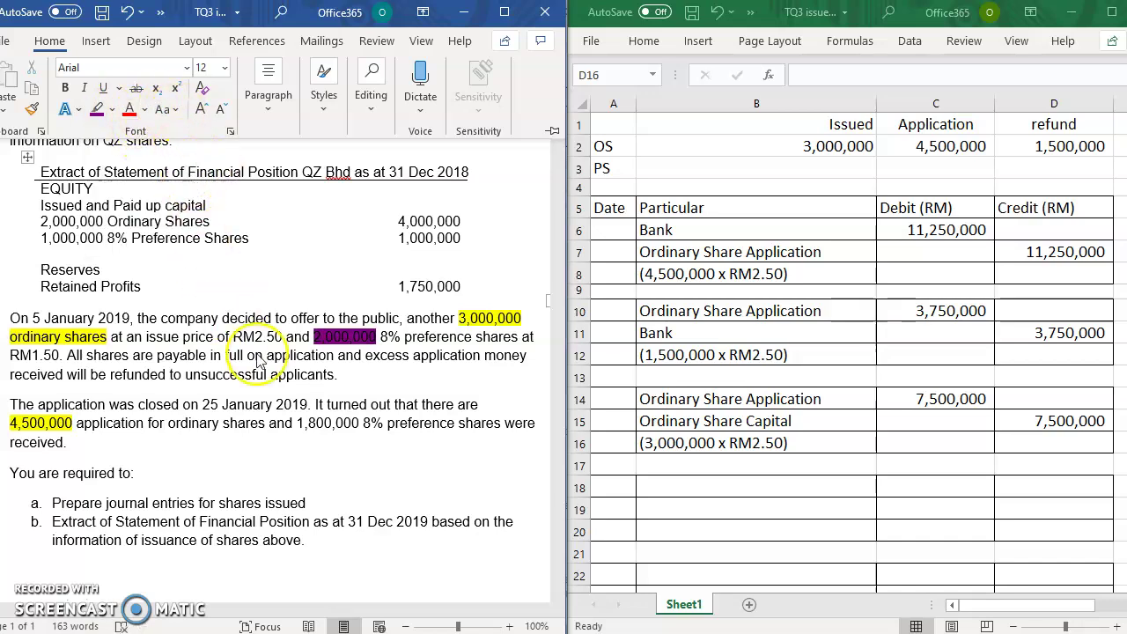
{"action": "left_click", "coordinate": [119, 119]}
{"action": "left_click", "coordinate": [181, 141]}
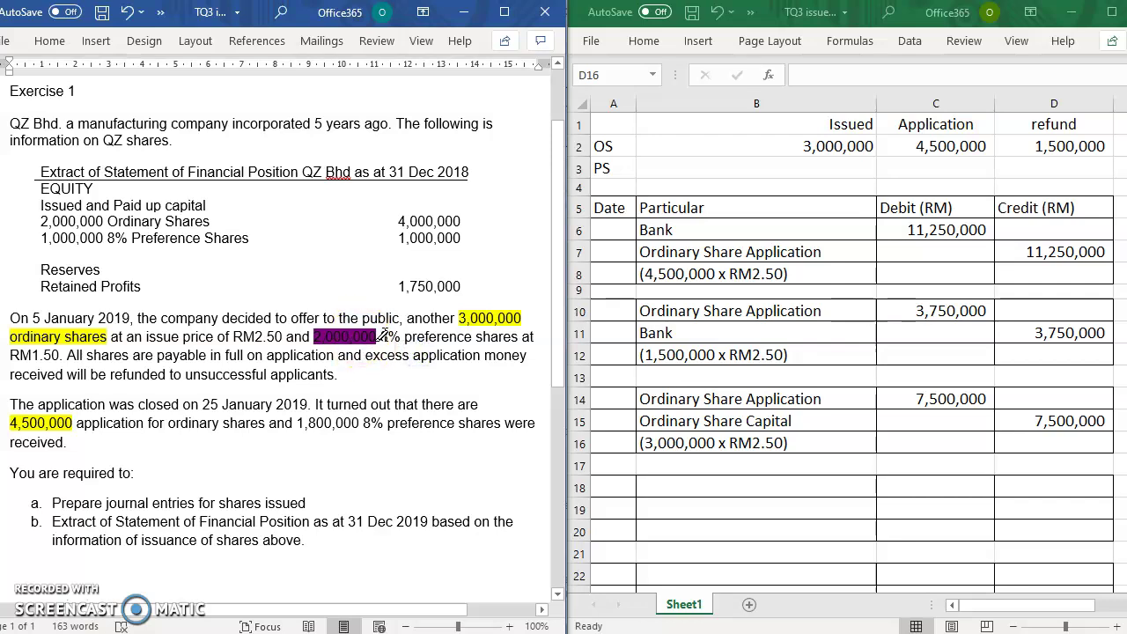
{"action": "left_click", "coordinate": [378, 318]}
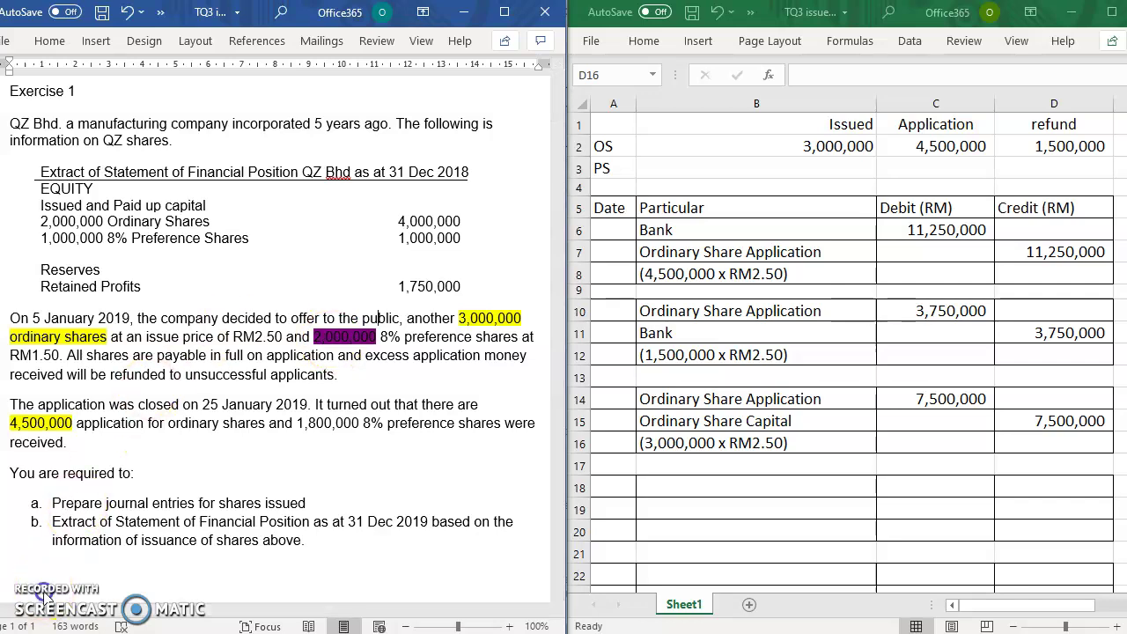
{"action": "left_click", "coordinate": [328, 449]}
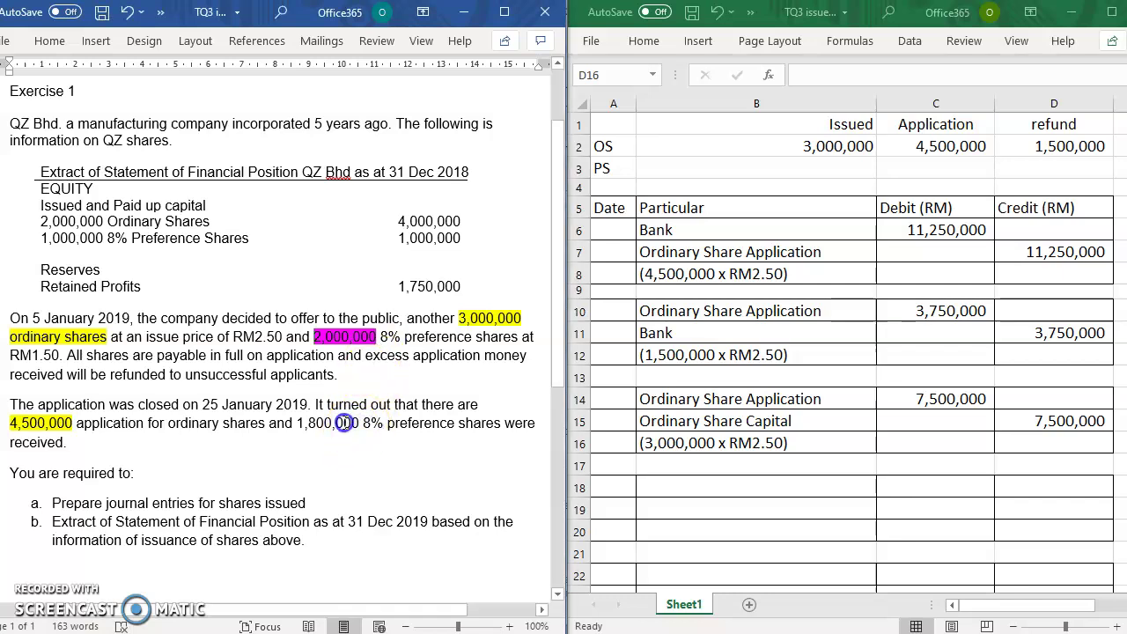
Highlight the 1,800,000 preference applications figure in the same pink
{"action": "left_click_drag", "start_coordinate": [360, 423], "coordinate": [298, 424]}
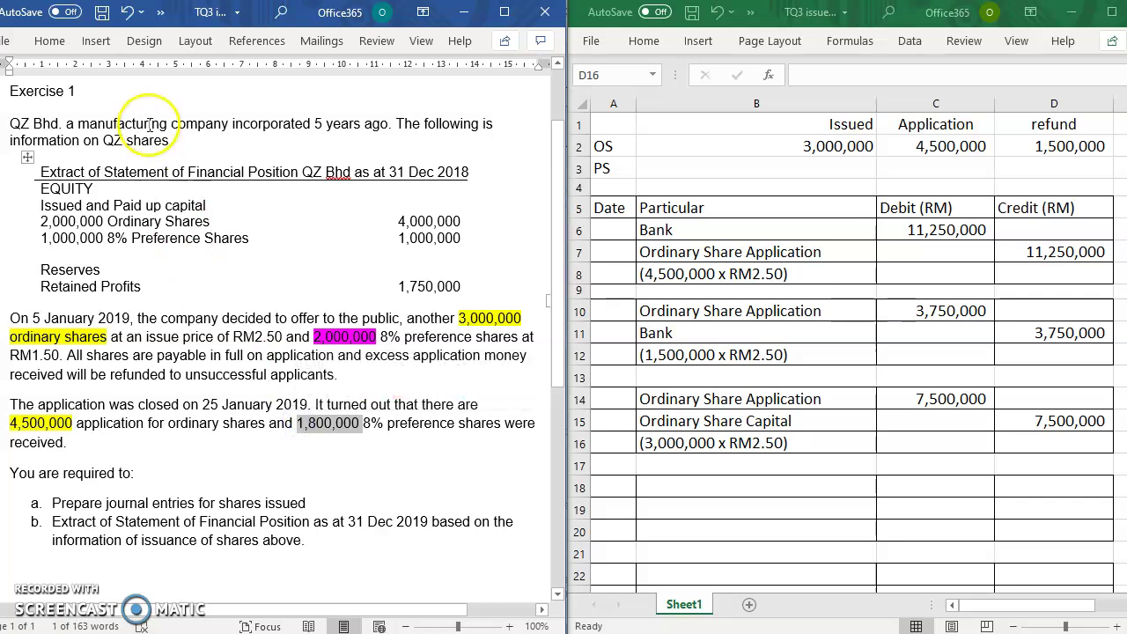
{"action": "left_click", "coordinate": [53, 44]}
{"action": "left_click", "coordinate": [97, 108]}
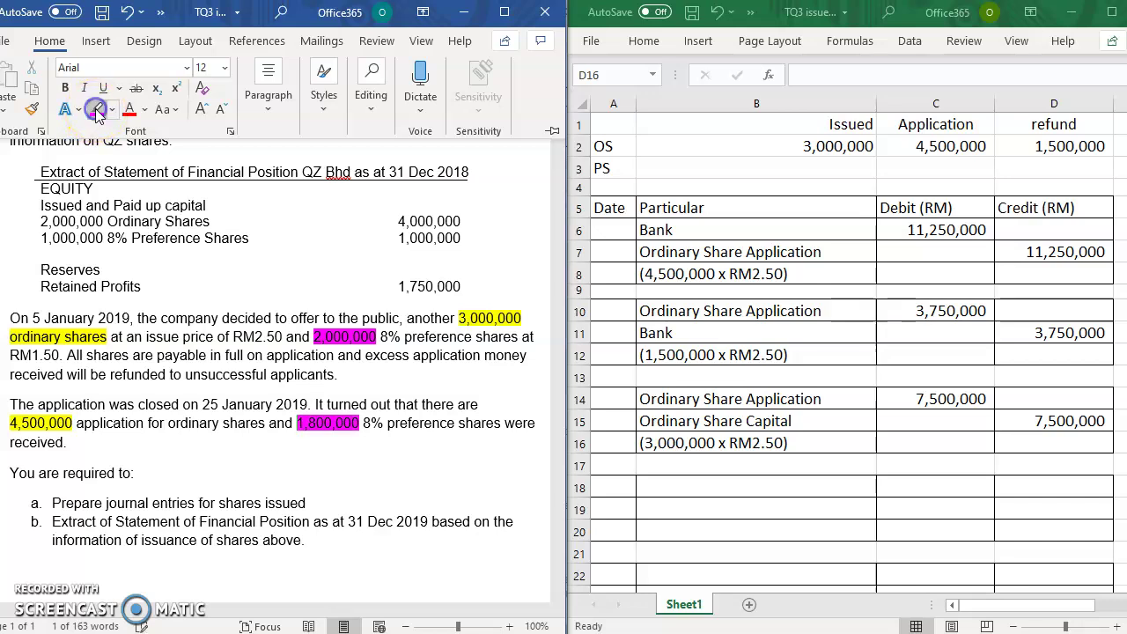
{"action": "left_click", "coordinate": [368, 448]}
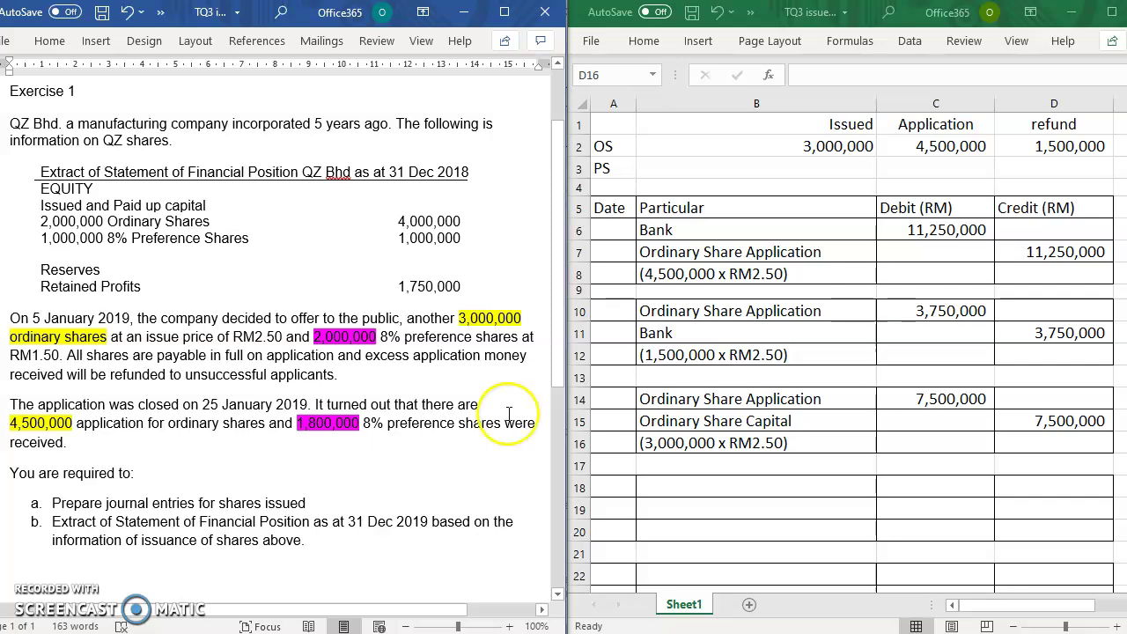
{"action": "left_click", "coordinate": [838, 148]}
{"action": "left_click", "coordinate": [828, 168]}
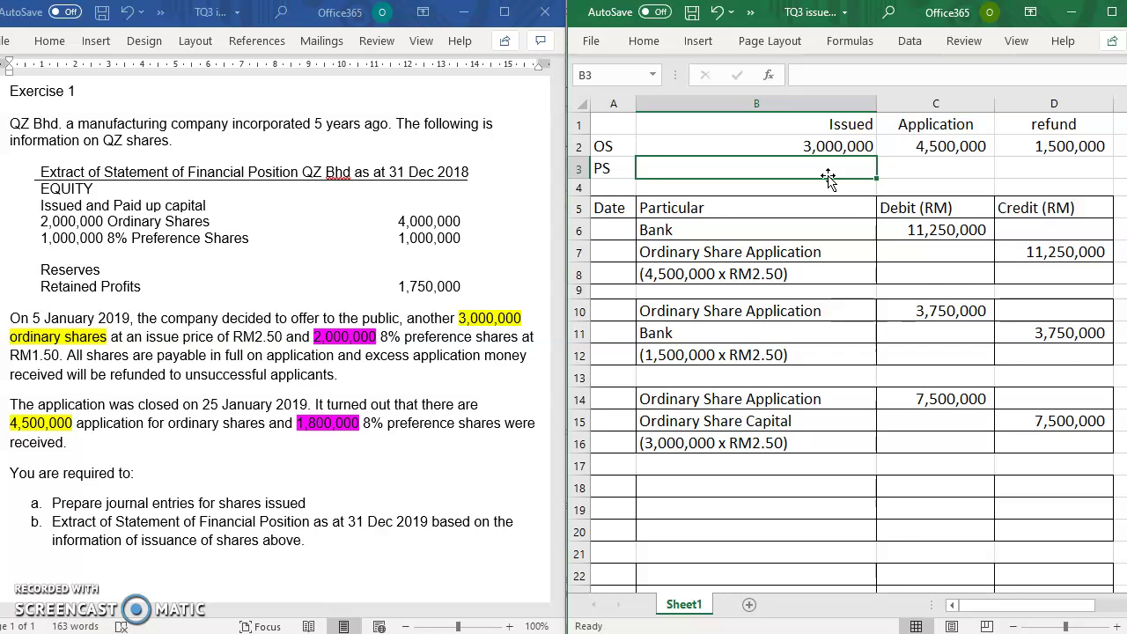
Enter 2,000,000 in B3 and 1,800,000 in C3 for the PS row
{"action": "type", "text": "200"}
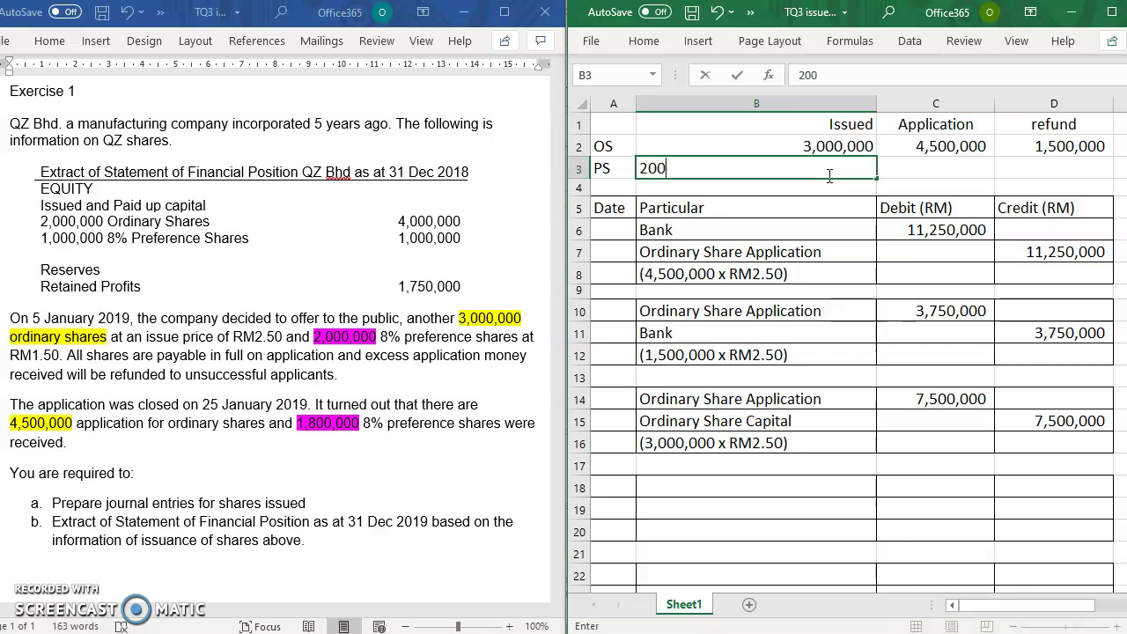
{"action": "type", "text": "0000"}
{"action": "left_click", "coordinate": [897, 171]}
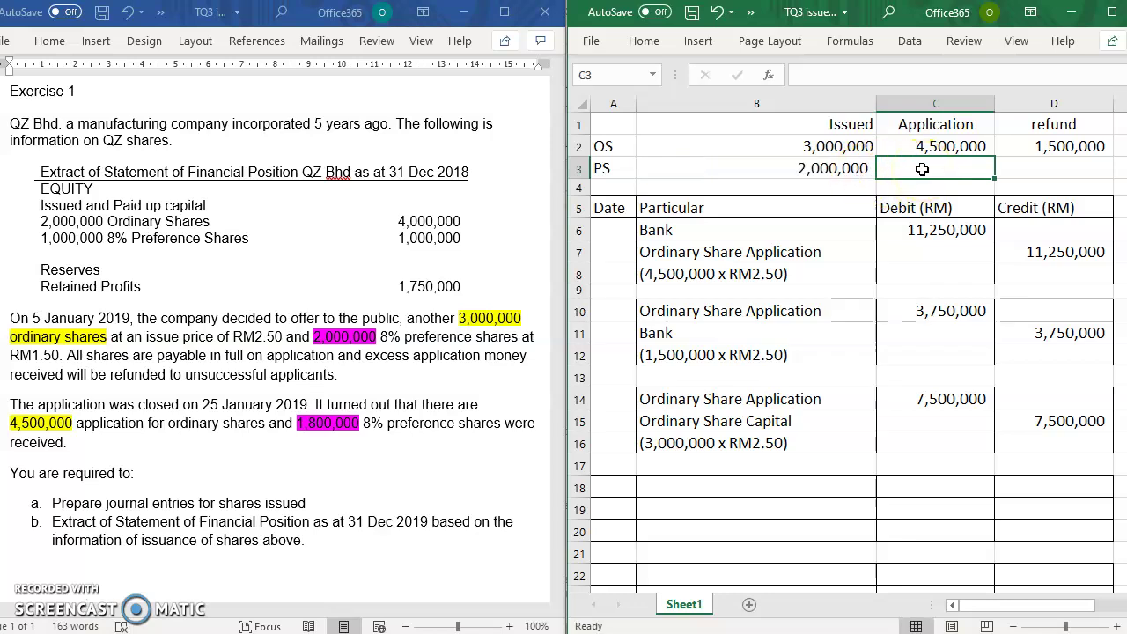
{"action": "type", "text": "180000"}
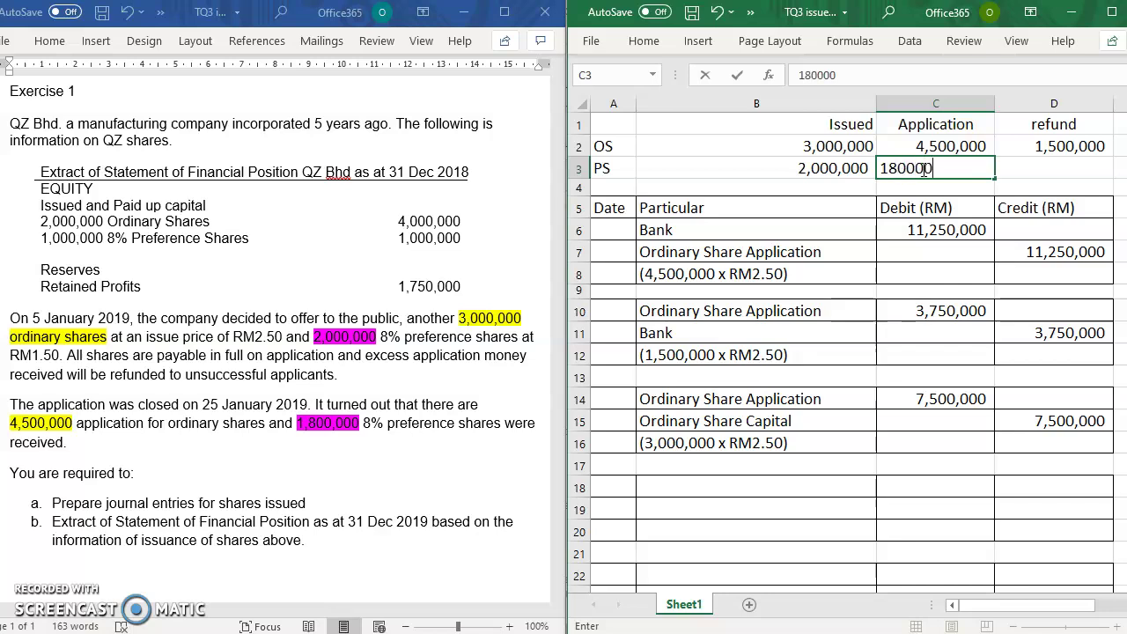
{"action": "type", "text": "0"}
{"action": "left_click", "coordinate": [1022, 168]}
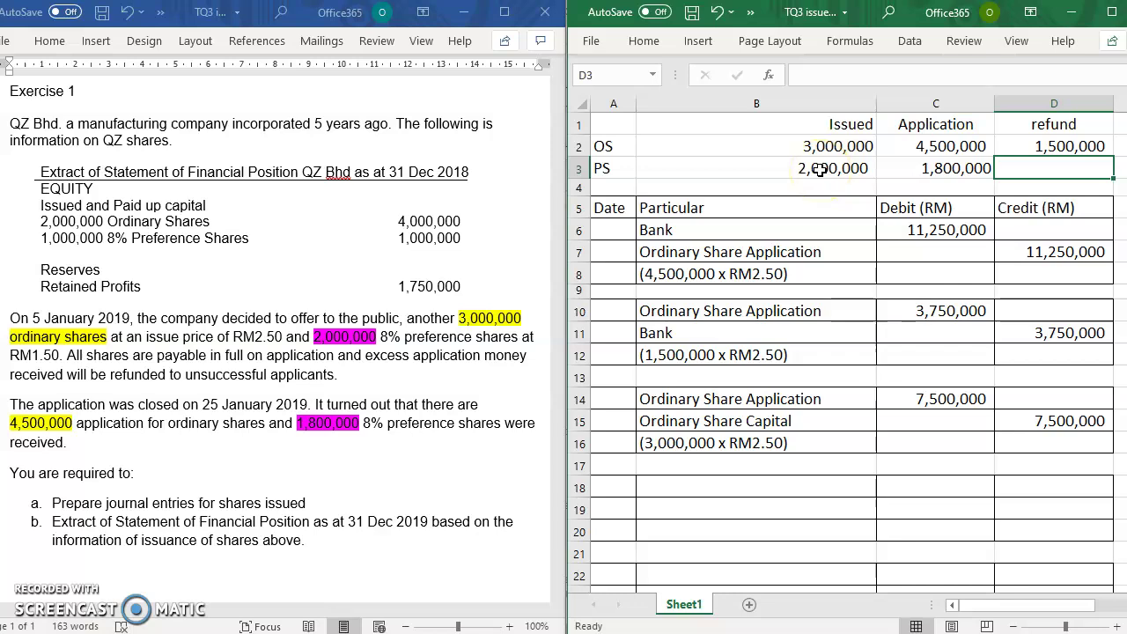
{"action": "left_click", "coordinate": [670, 491]}
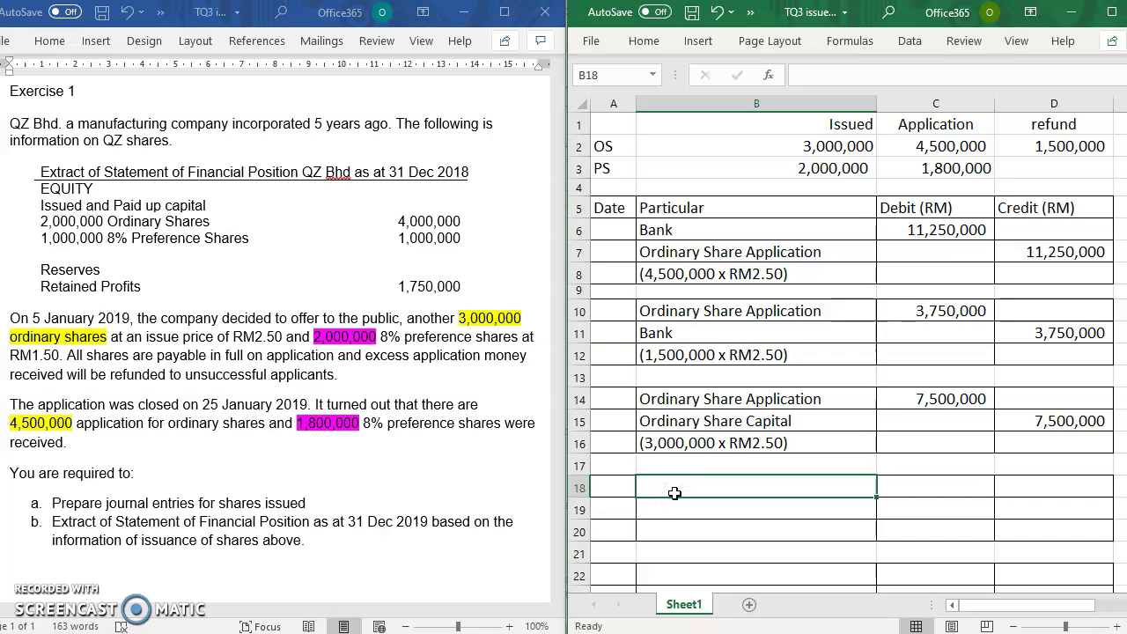
Debit Bank (=B6 in B18) 2,700,000 via =1800000*1.5, noted '(1,800,000 x RM1.50)'
{"action": "type", "text": "="}
{"action": "left_click", "coordinate": [666, 231]}
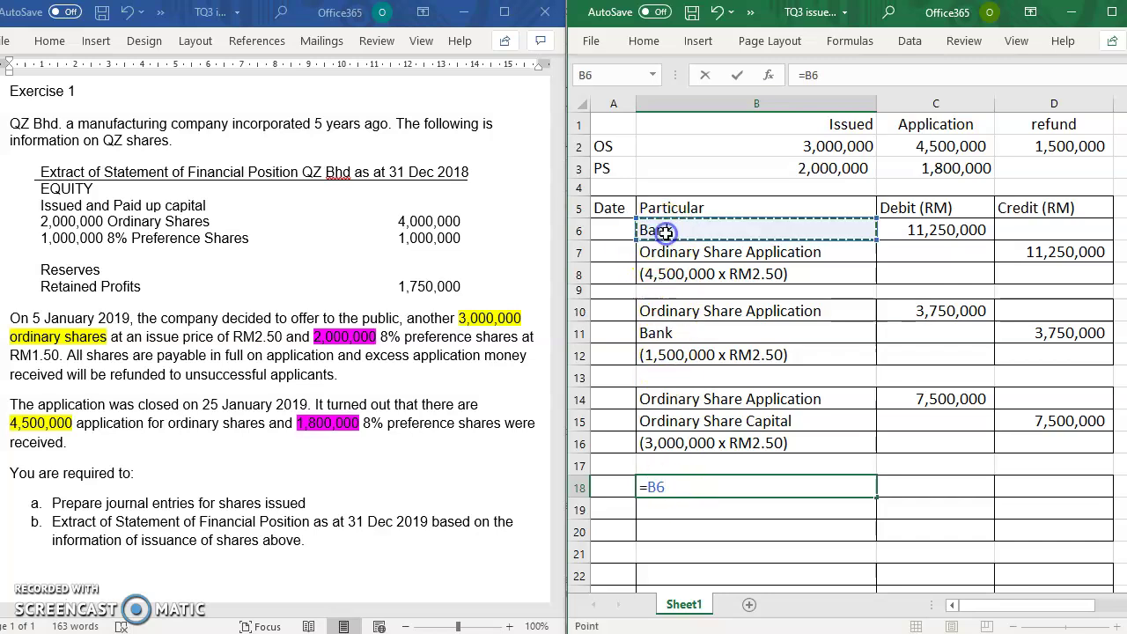
{"action": "key", "text": "Return"}
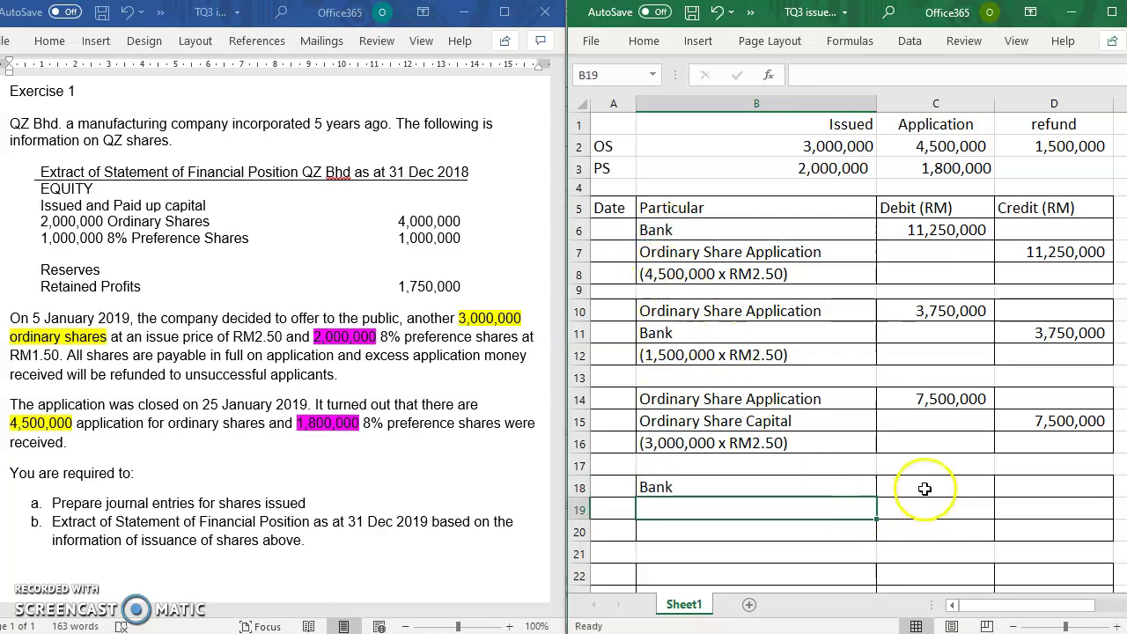
{"action": "left_click", "coordinate": [767, 533]}
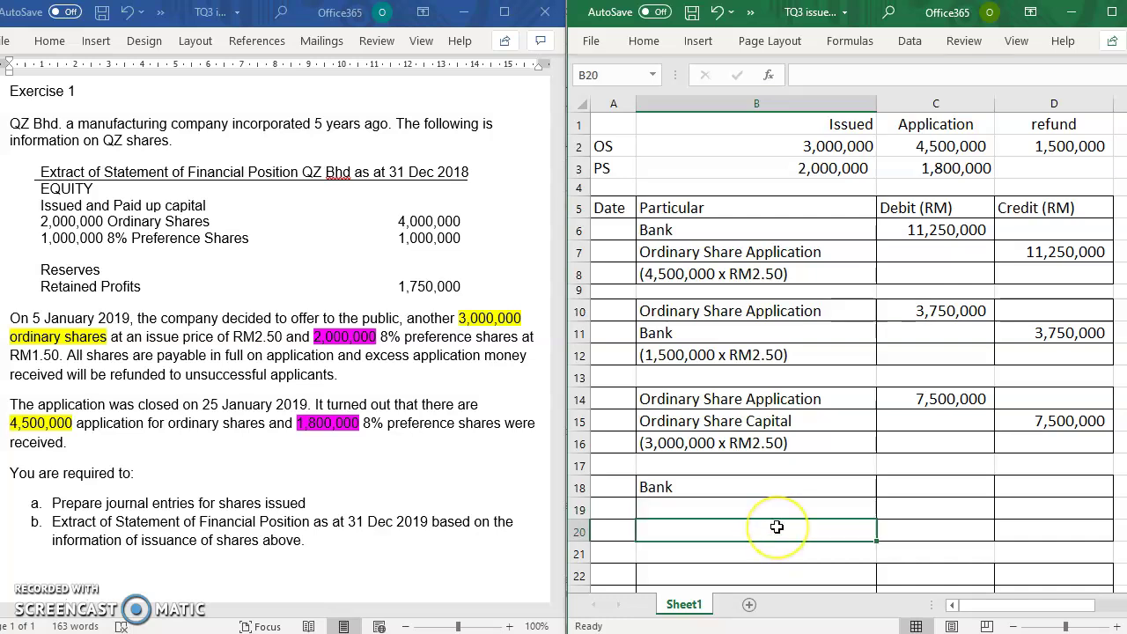
{"action": "type", "text": "("}
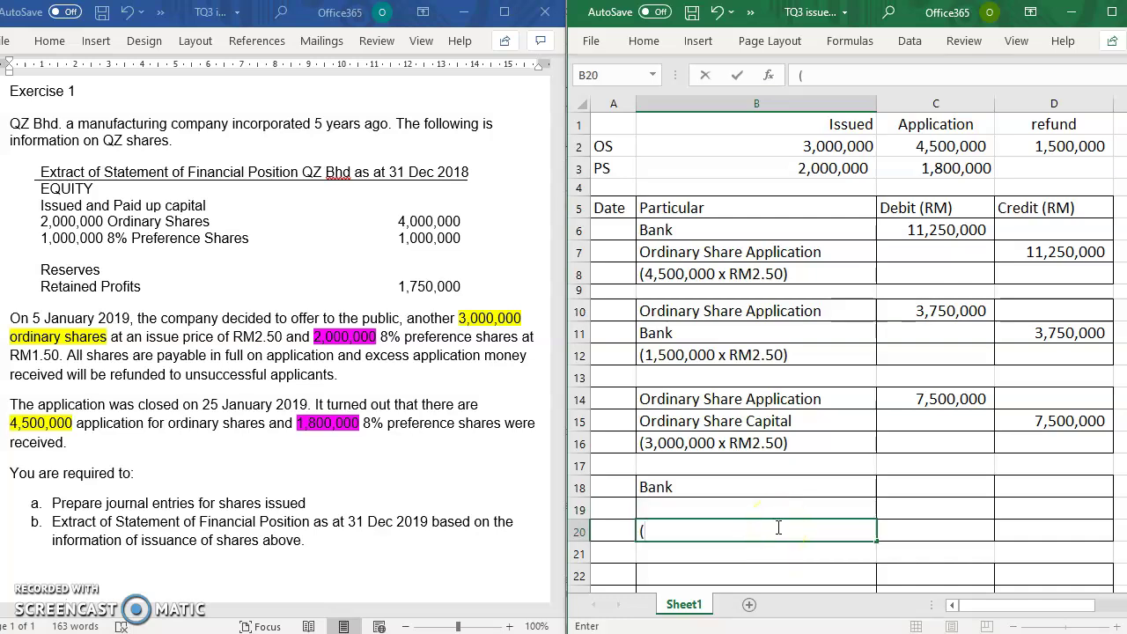
{"action": "type", "text": "1,5"}
{"action": "key", "text": "BackSpace"}
{"action": "type", "text": "800,000"}
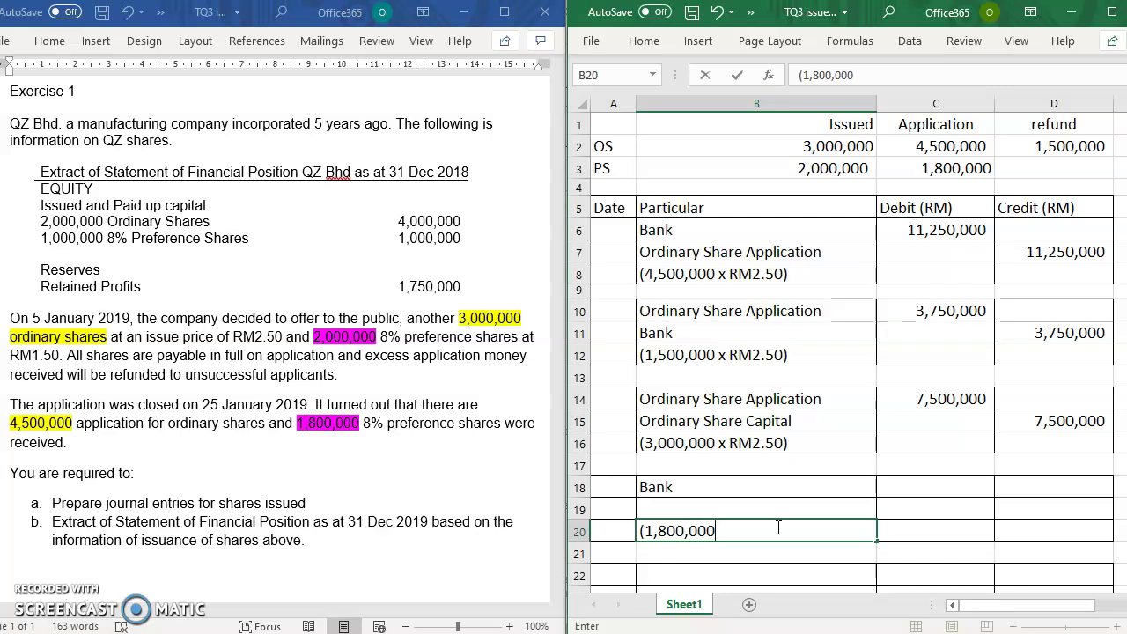
{"action": "type", "text": " x RM1.50)"}
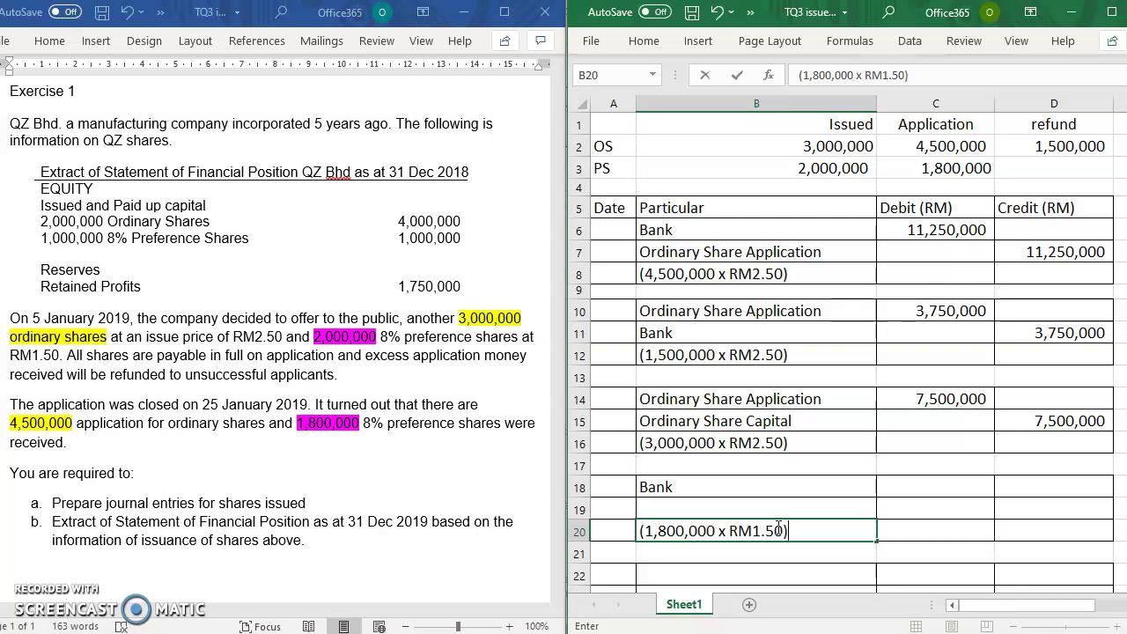
{"action": "left_click", "coordinate": [932, 490]}
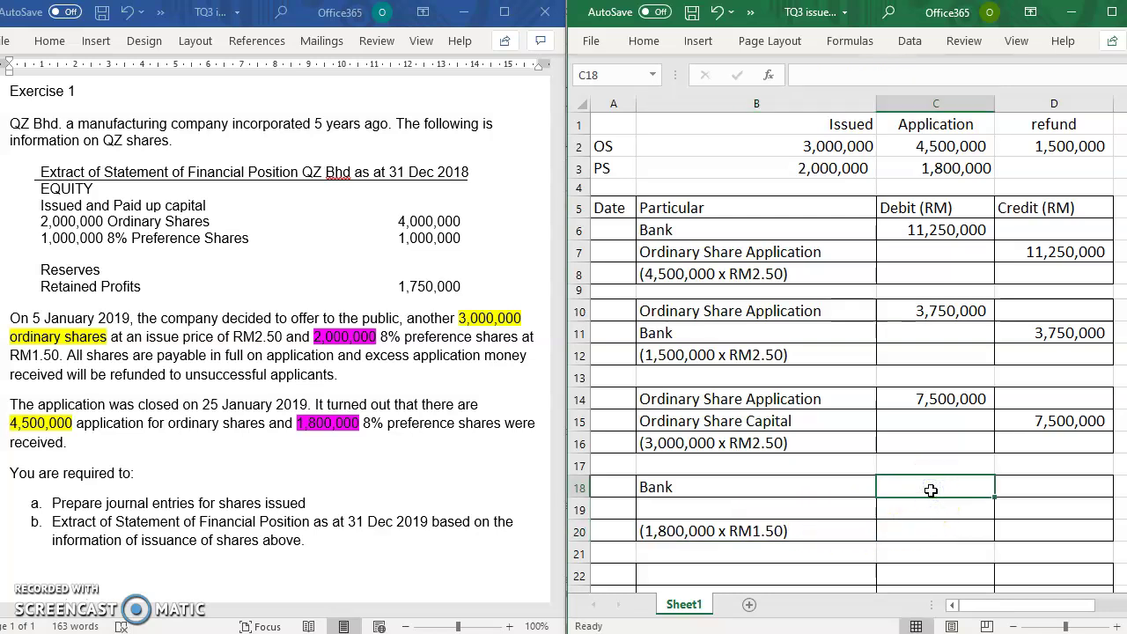
{"action": "type", "text": "=18000"}
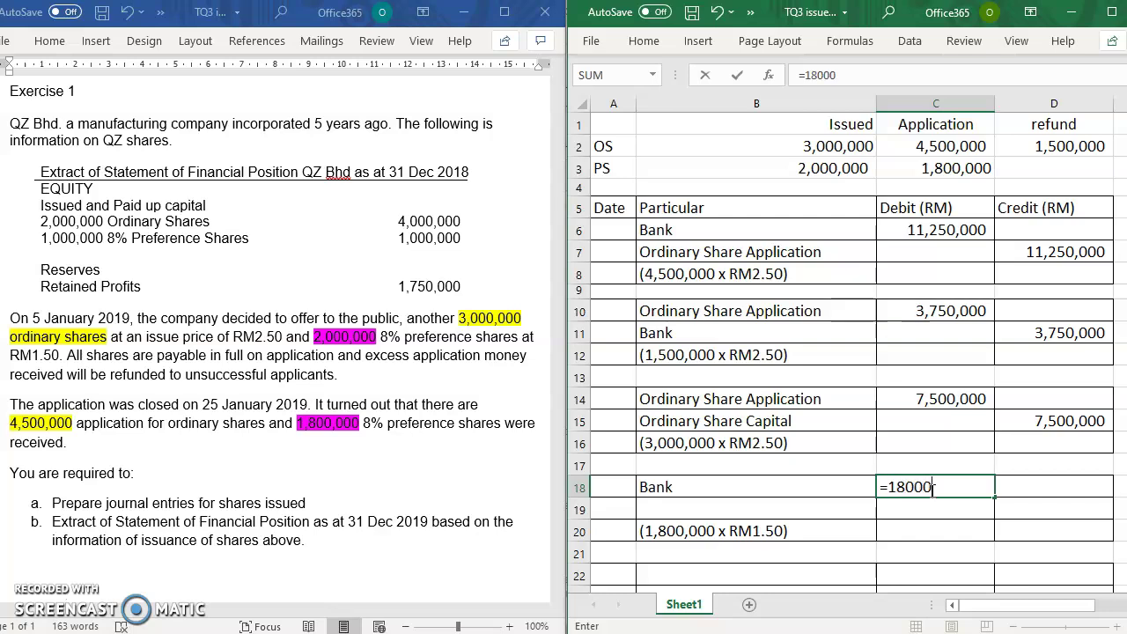
{"action": "type", "text": "00*1.5"}
{"action": "key", "text": "Return"}
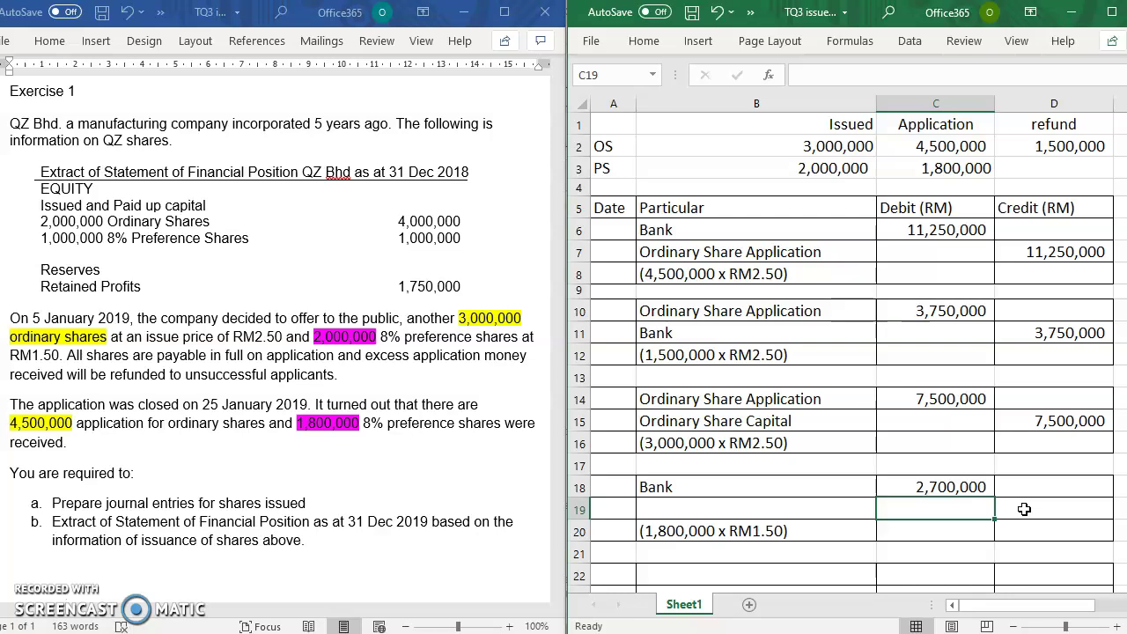
Credit '8% Preference Share Application' in B19 with =C18, 2,700,000, in D19
{"action": "left_click", "coordinate": [745, 509]}
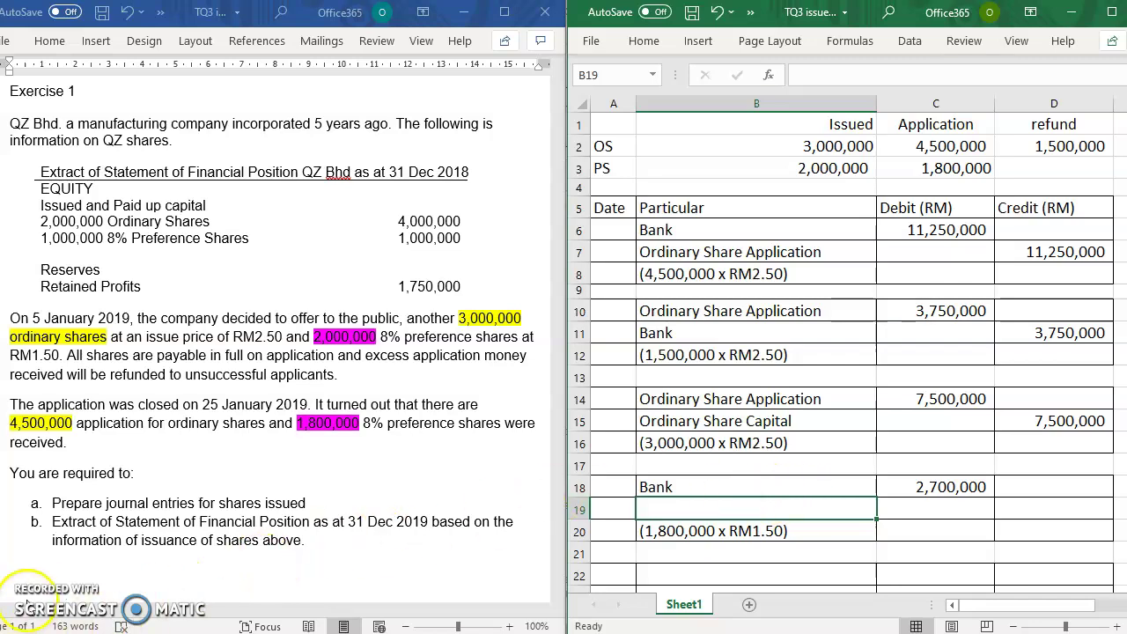
{"action": "type", "text": "8% Preference Share Application"}
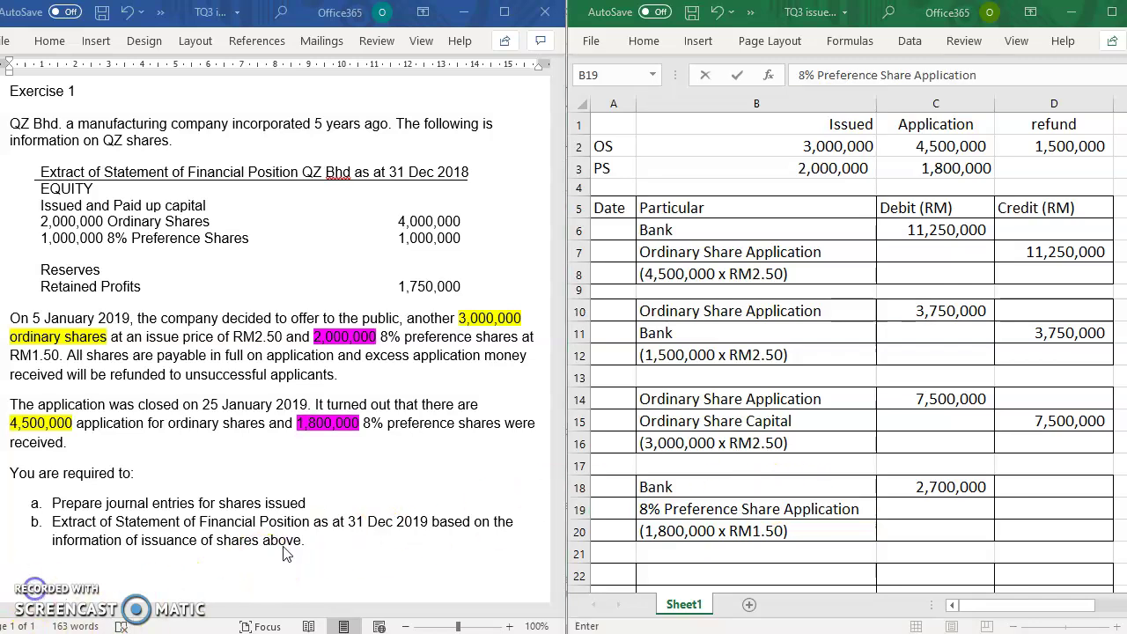
{"action": "left_click", "coordinate": [1051, 509]}
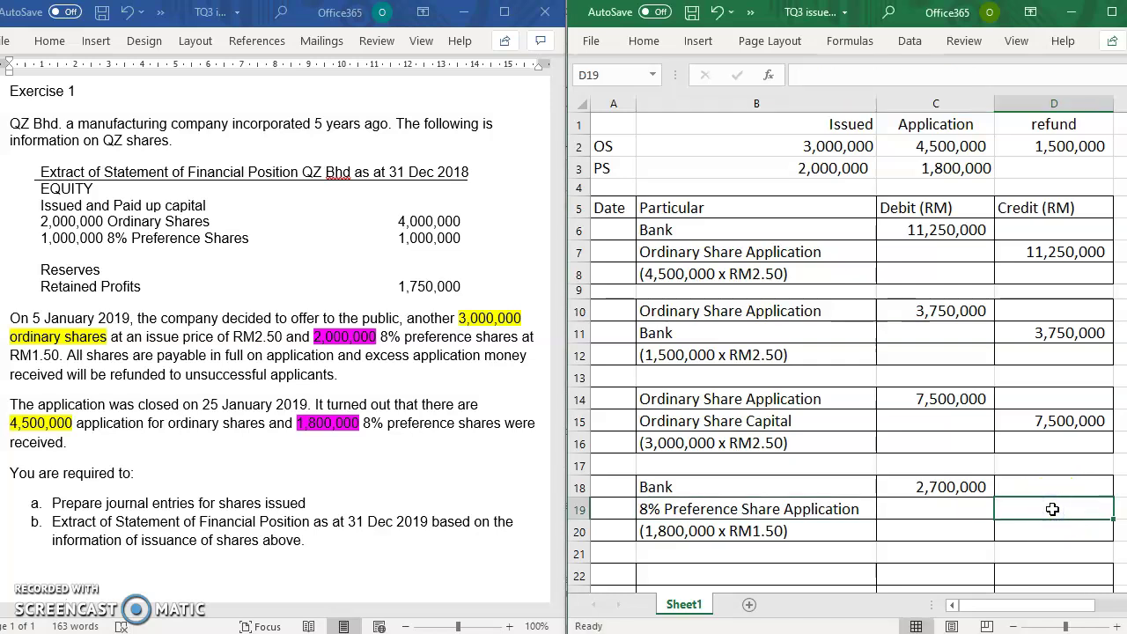
{"action": "type", "text": "="}
{"action": "left_click", "coordinate": [969, 487]}
{"action": "key", "text": "Return"}
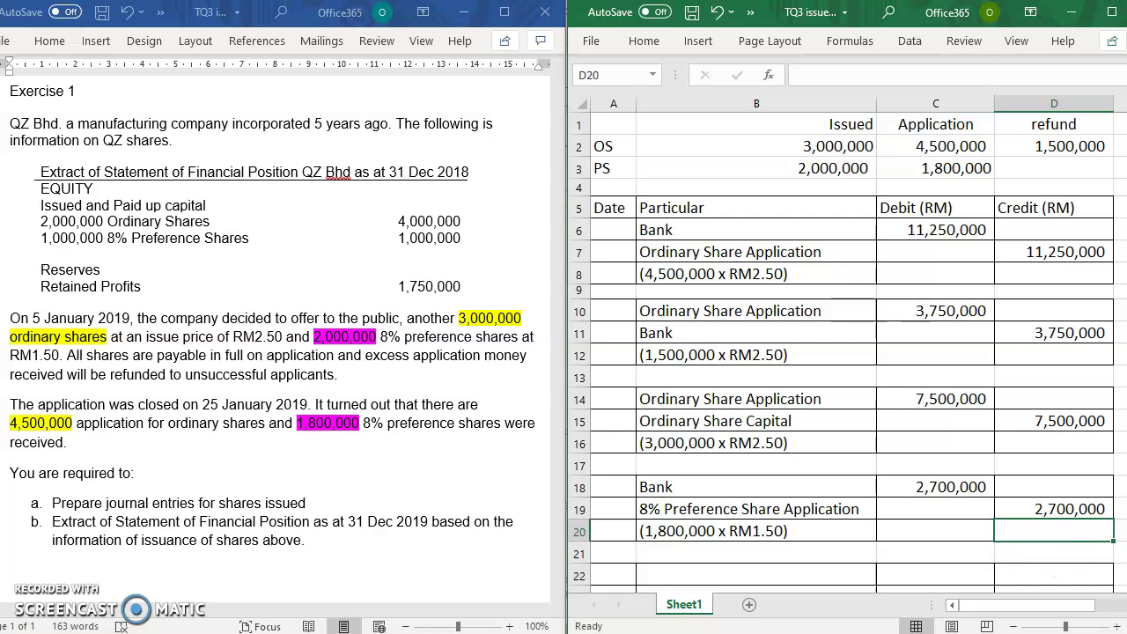
{"action": "scroll", "coordinate": [847, 352], "scroll_direction": "down", "scroll_amount": 2}
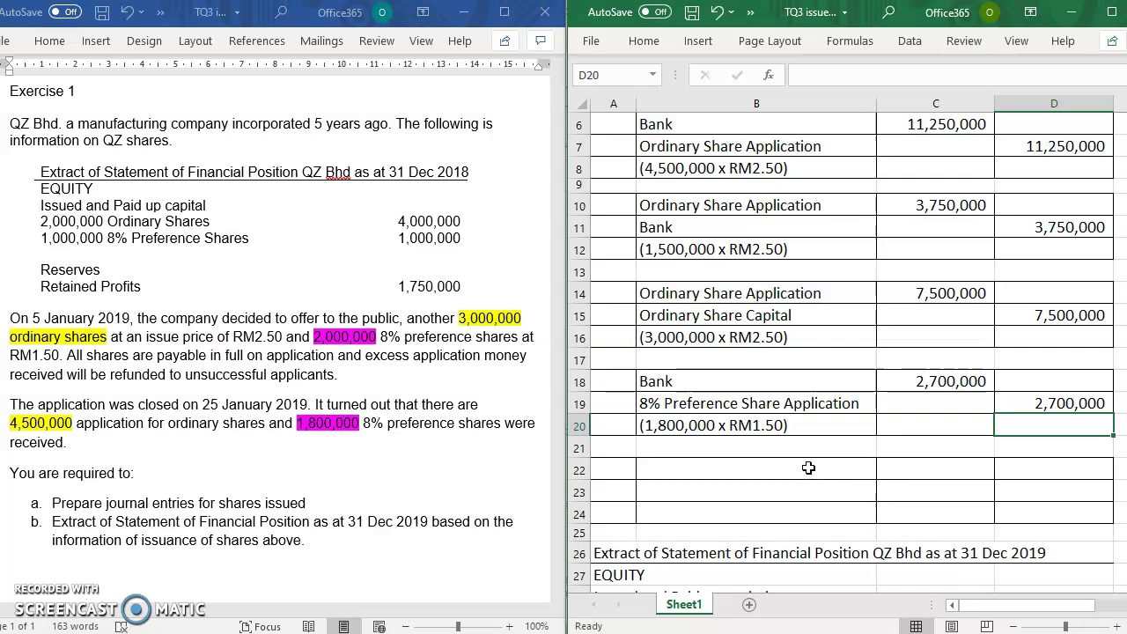
Debit 8% Preference Share Application 2,700,000 in row 22 using =B19 and =D19
{"action": "left_click", "coordinate": [675, 474]}
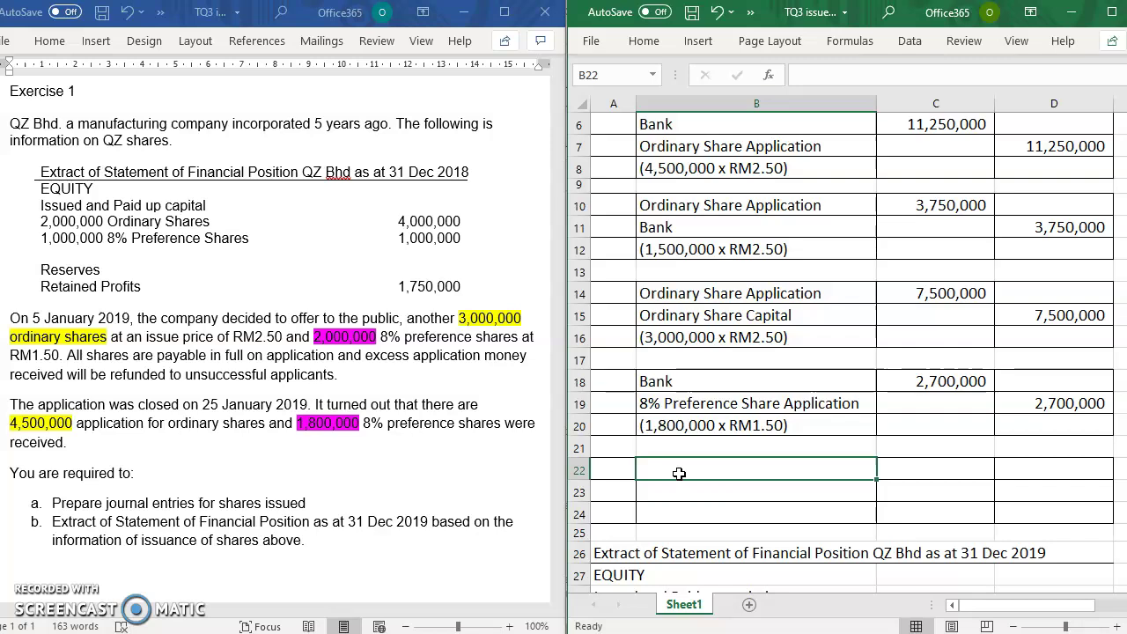
{"action": "type", "text": "="}
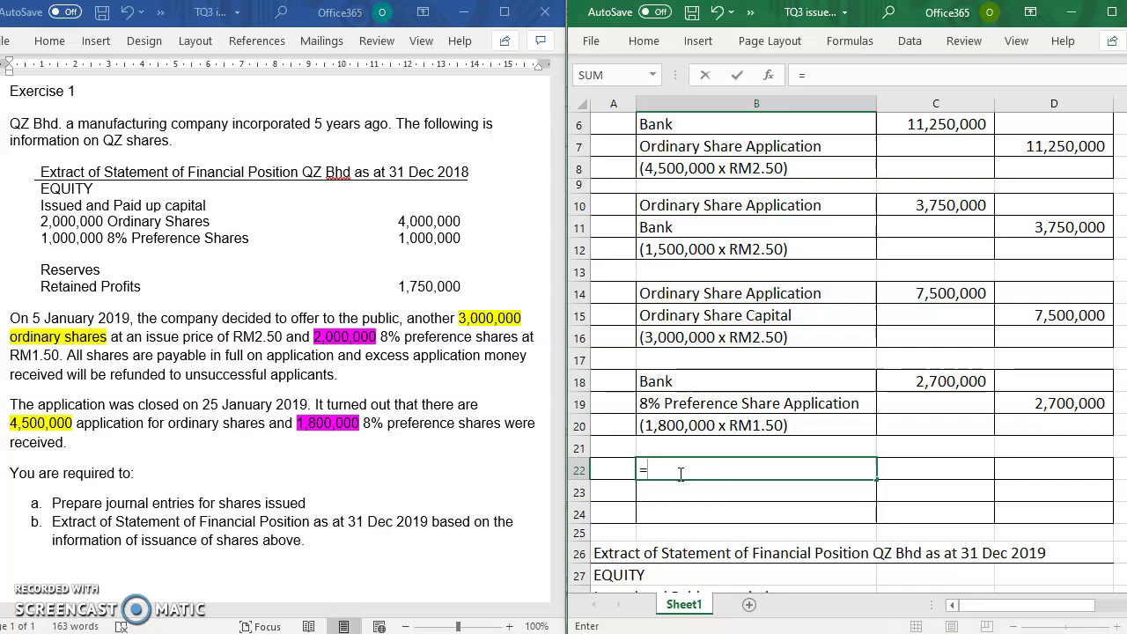
{"action": "left_click", "coordinate": [717, 407]}
{"action": "key", "text": "Return"}
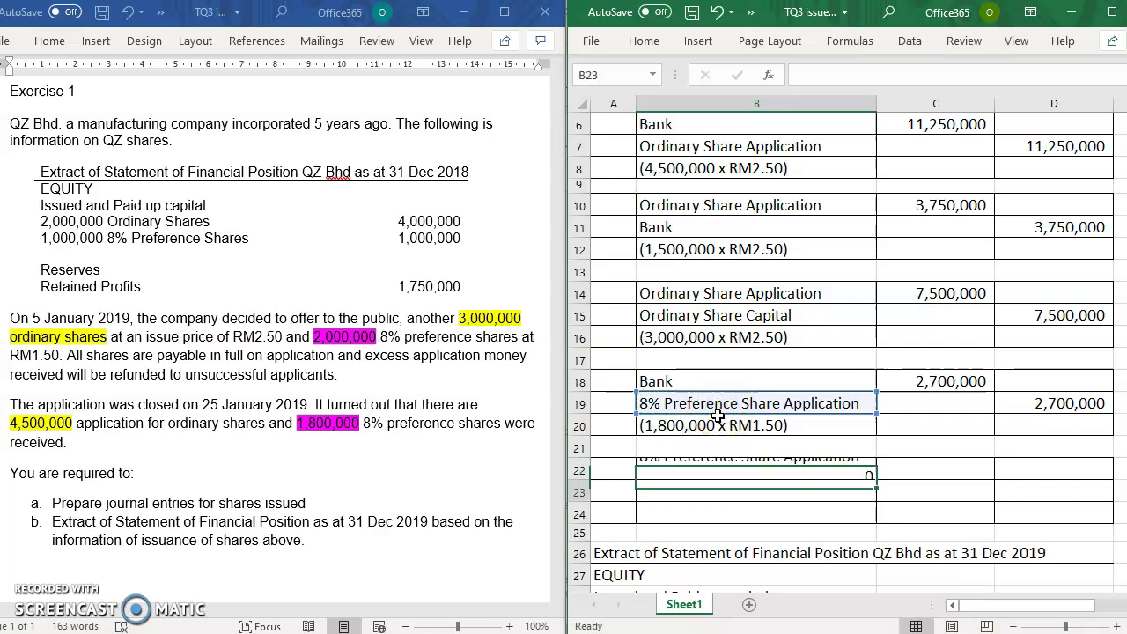
{"action": "left_click", "coordinate": [704, 485]}
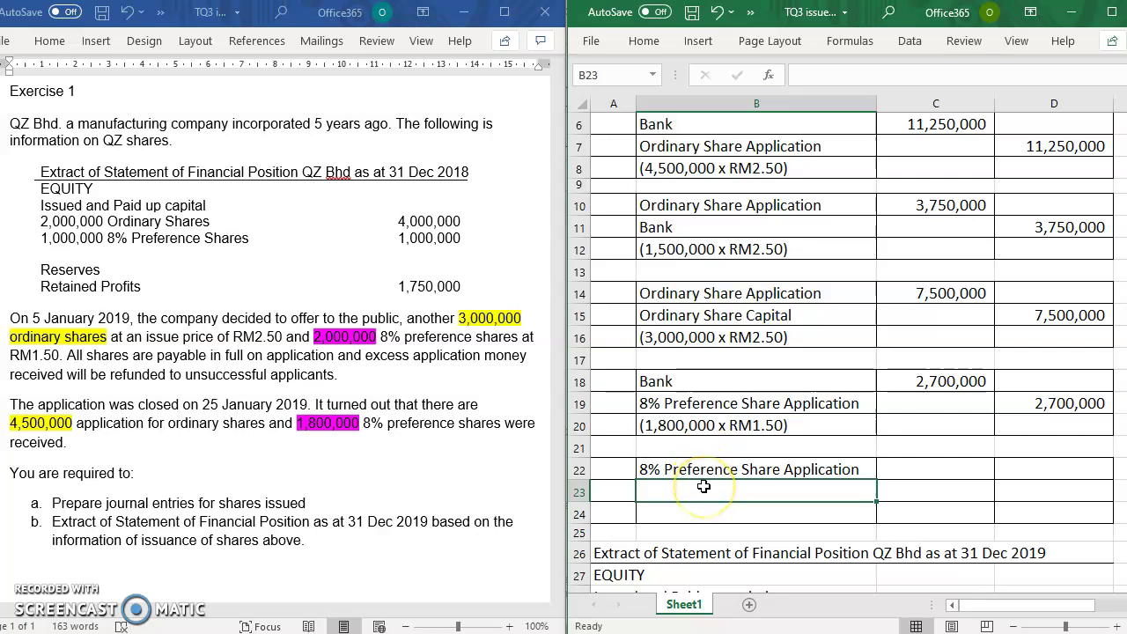
{"action": "left_click", "coordinate": [933, 470]}
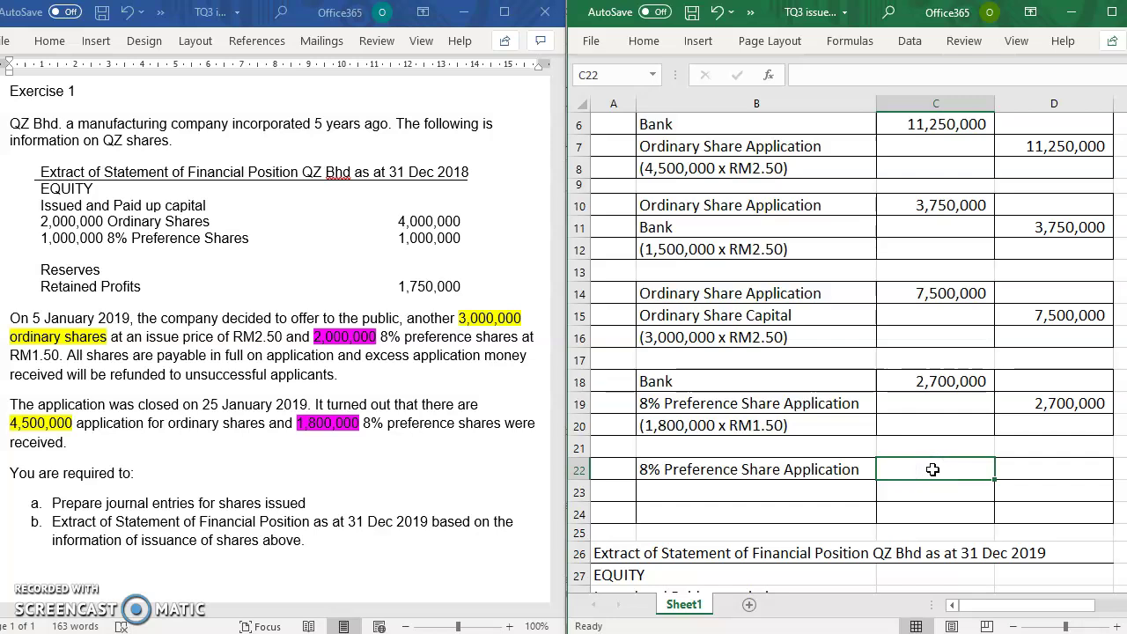
{"action": "type", "text": "="}
{"action": "left_click", "coordinate": [1042, 404]}
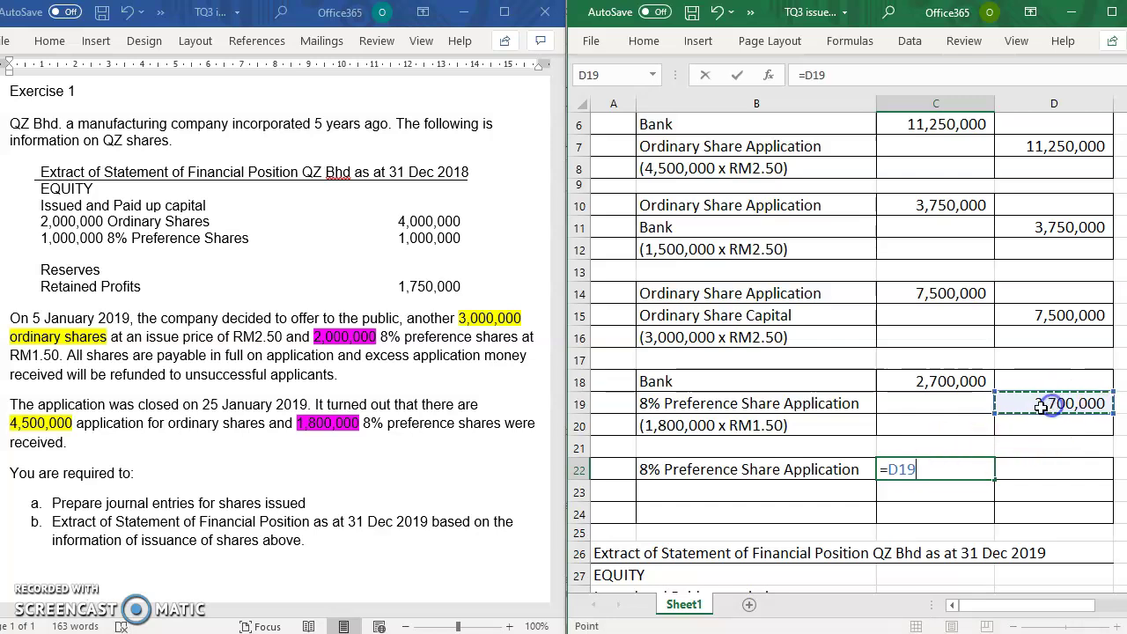
{"action": "key", "text": "Return"}
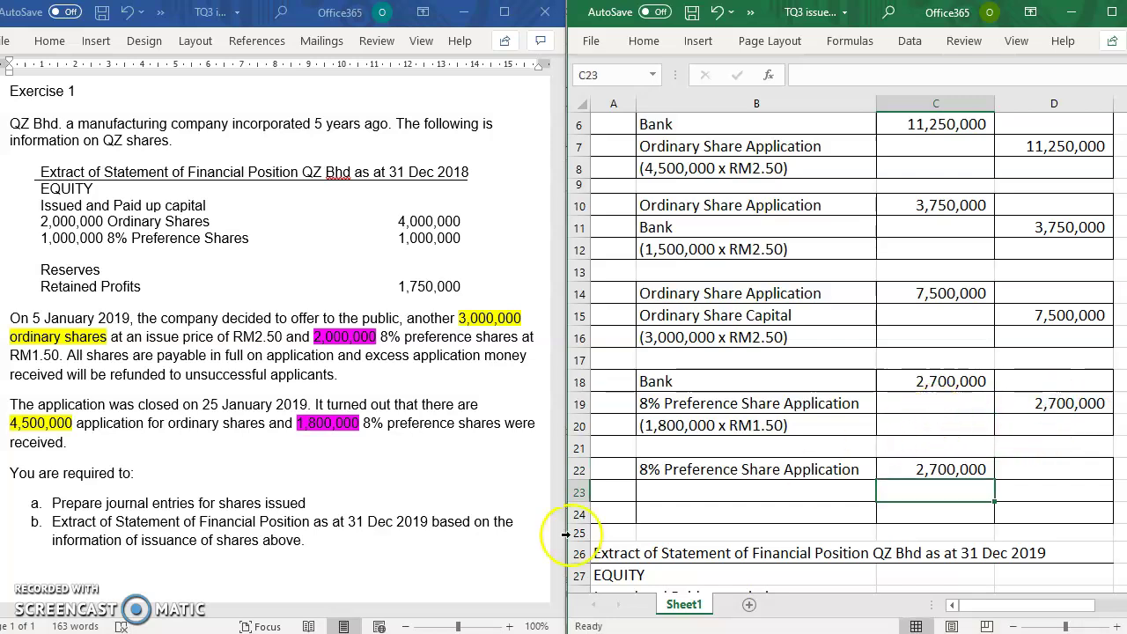
Credit 8% Preference Share Capital in B23, with D23 set to =C22 for 2,700,000
{"action": "double_click", "coordinate": [773, 491]}
{"action": "type", "text": "8% Preference Share Capital"}
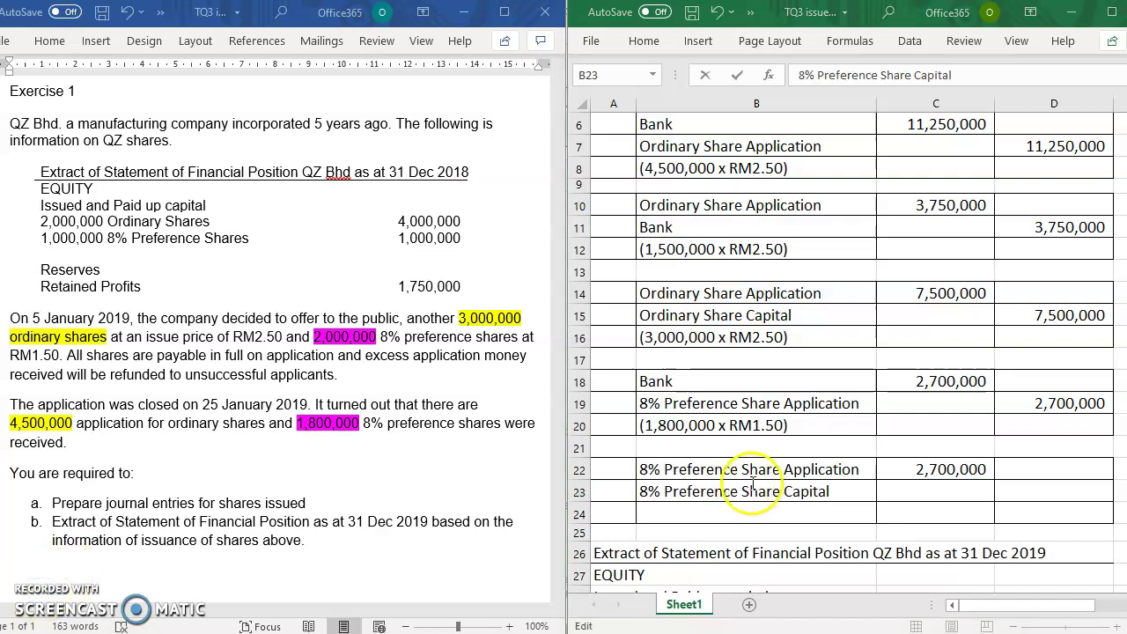
{"action": "left_click", "coordinate": [1075, 494]}
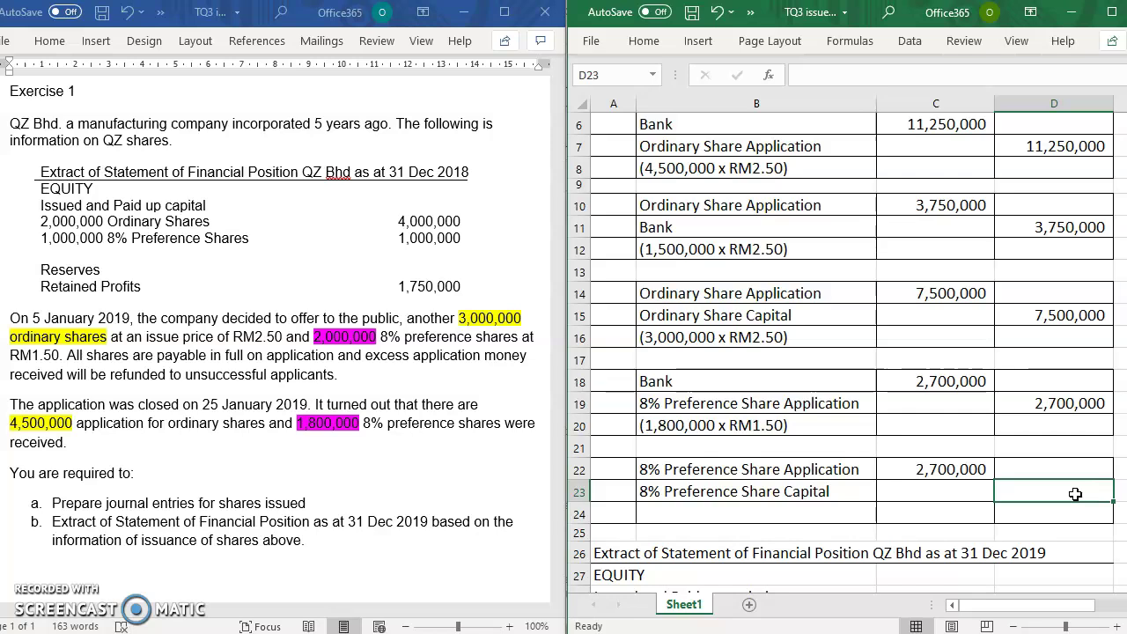
{"action": "type", "text": "="}
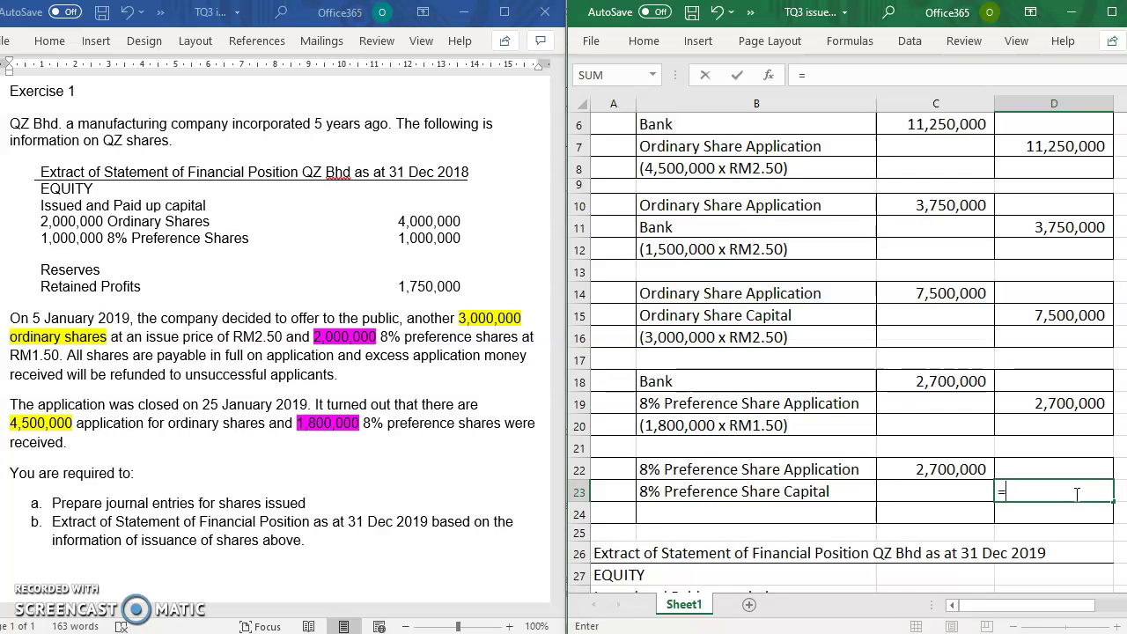
{"action": "left_click", "coordinate": [980, 473]}
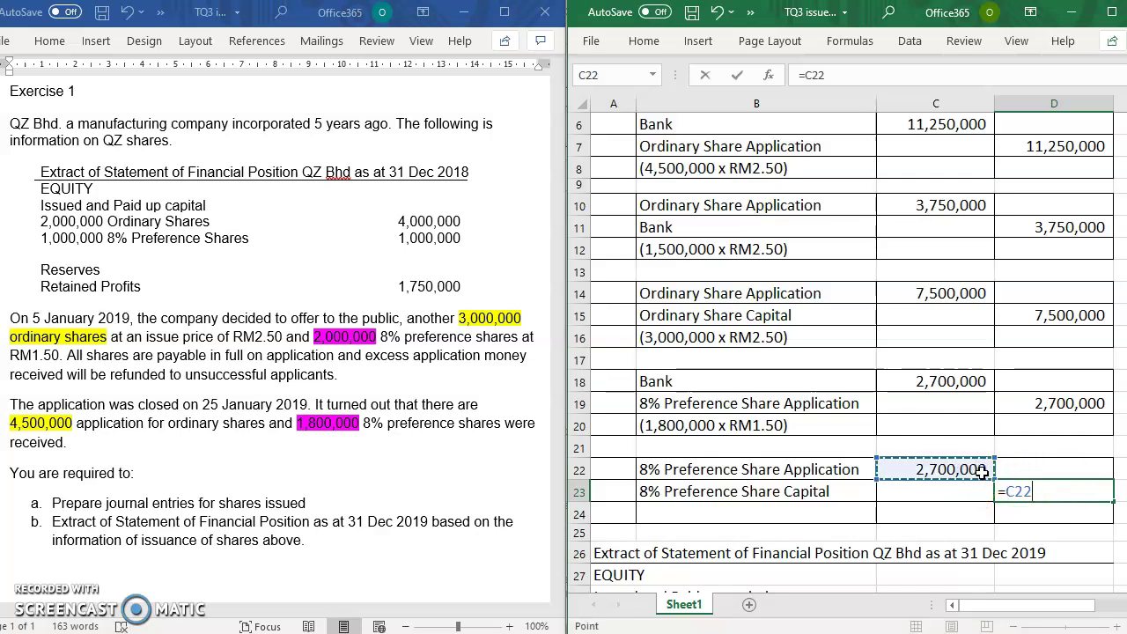
{"action": "key", "text": "Return"}
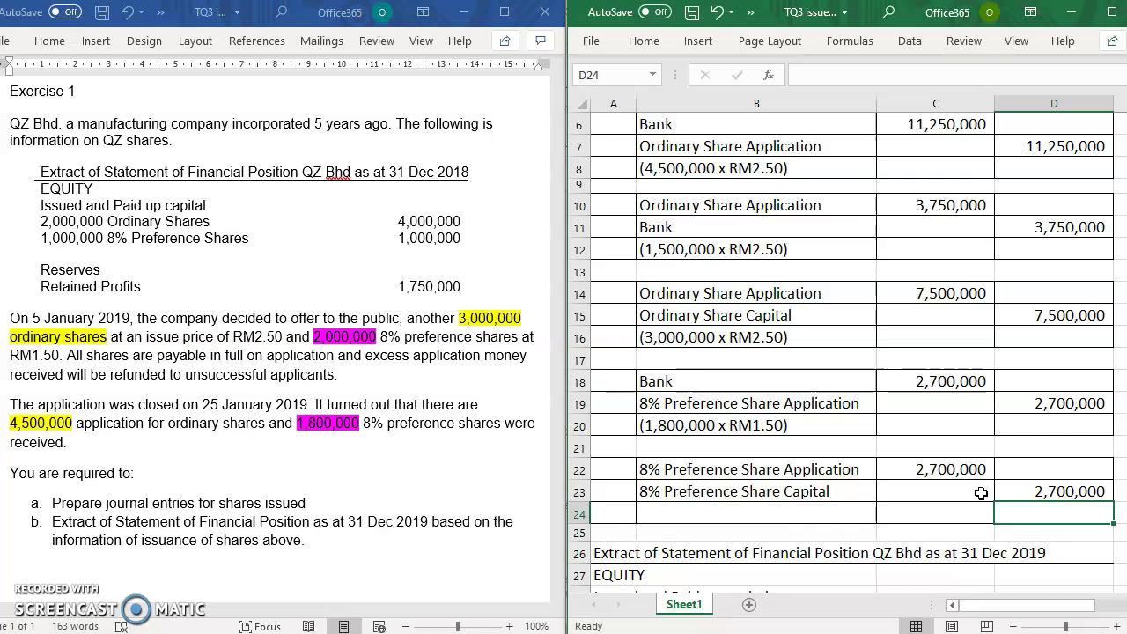
Select the Ordinary Shares label in row 29 of the 2019 extract in Excel
{"action": "scroll", "coordinate": [981, 493], "scroll_direction": "down", "scroll_amount": 2}
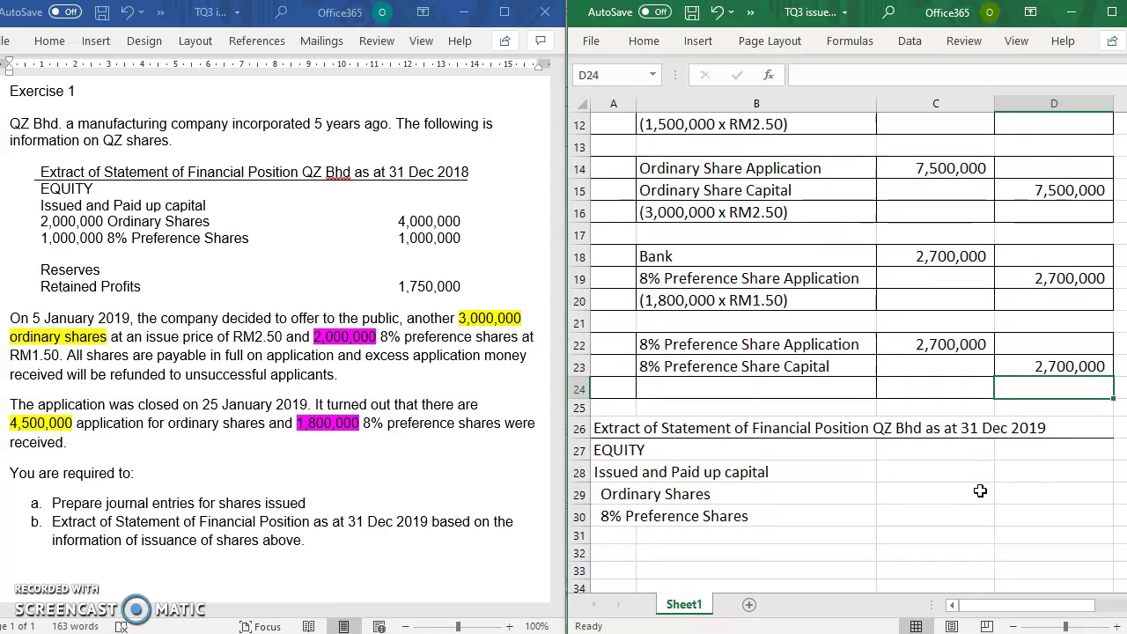
{"action": "left_click", "coordinate": [973, 492]}
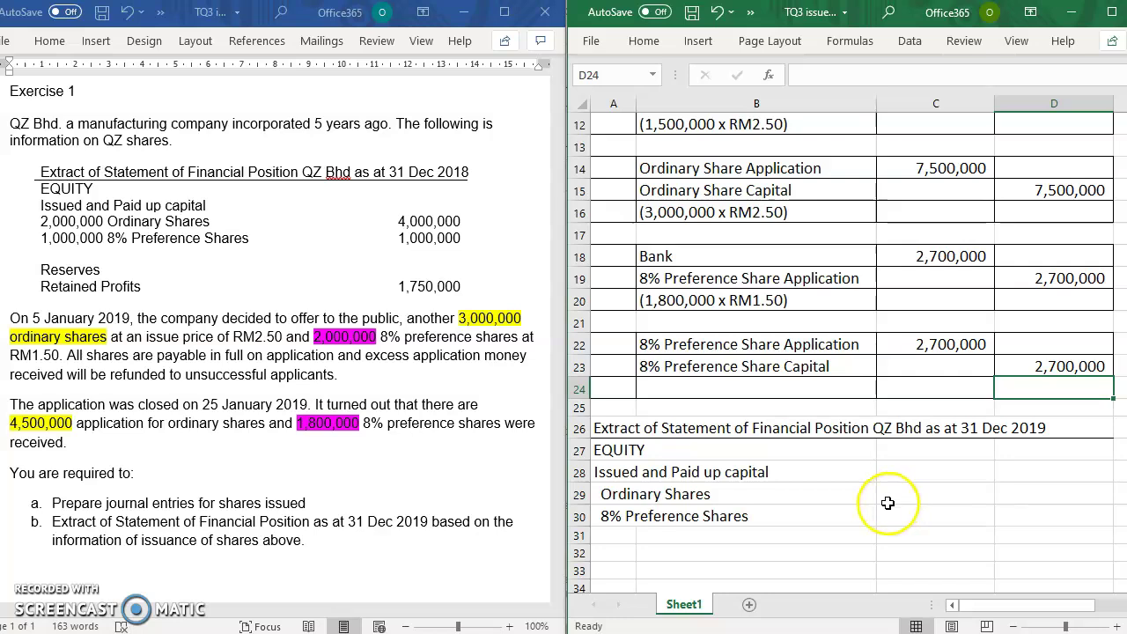
{"action": "left_click", "coordinate": [609, 498]}
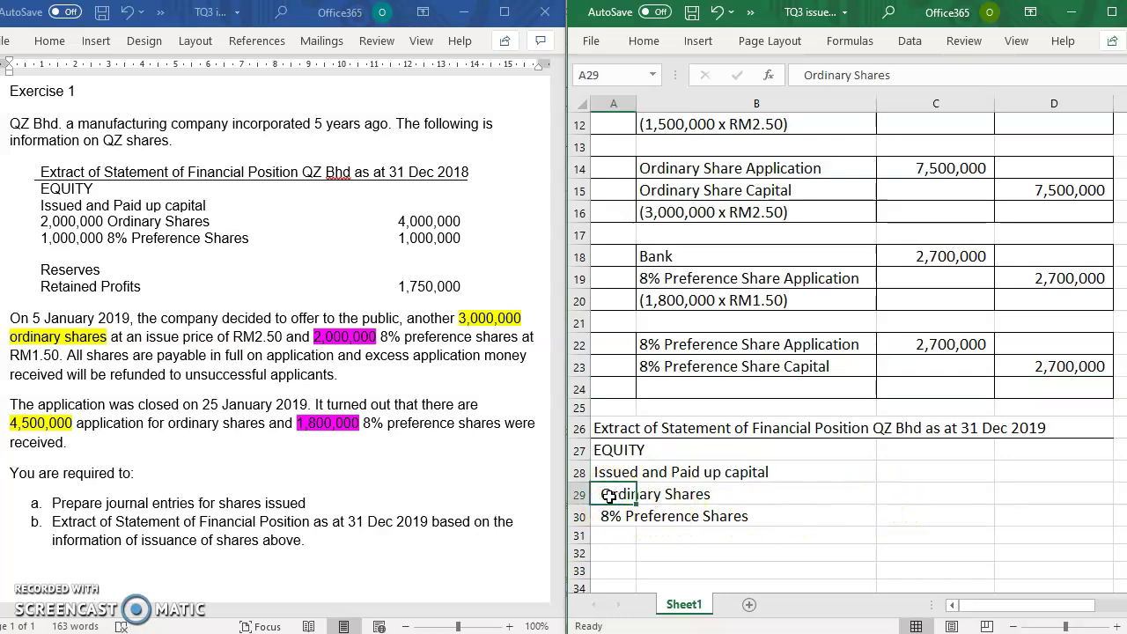
{"action": "type", "text": "s"}
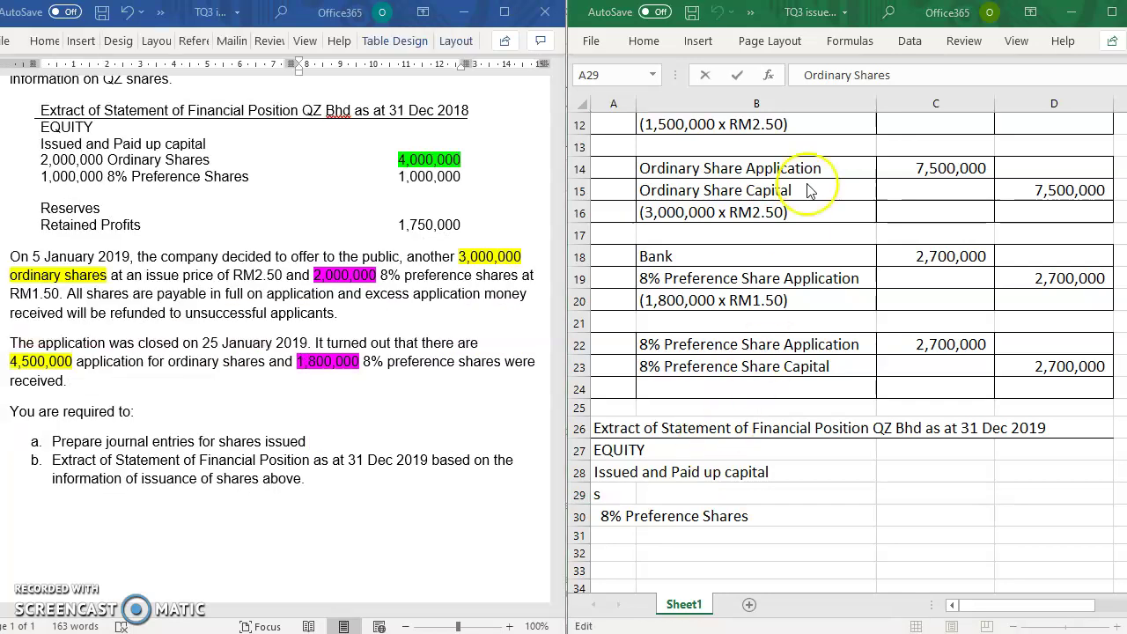
Set the highlight on the 4,000,000 amount in Word's 2018 extract to No Color
{"action": "left_click", "coordinate": [439, 162]}
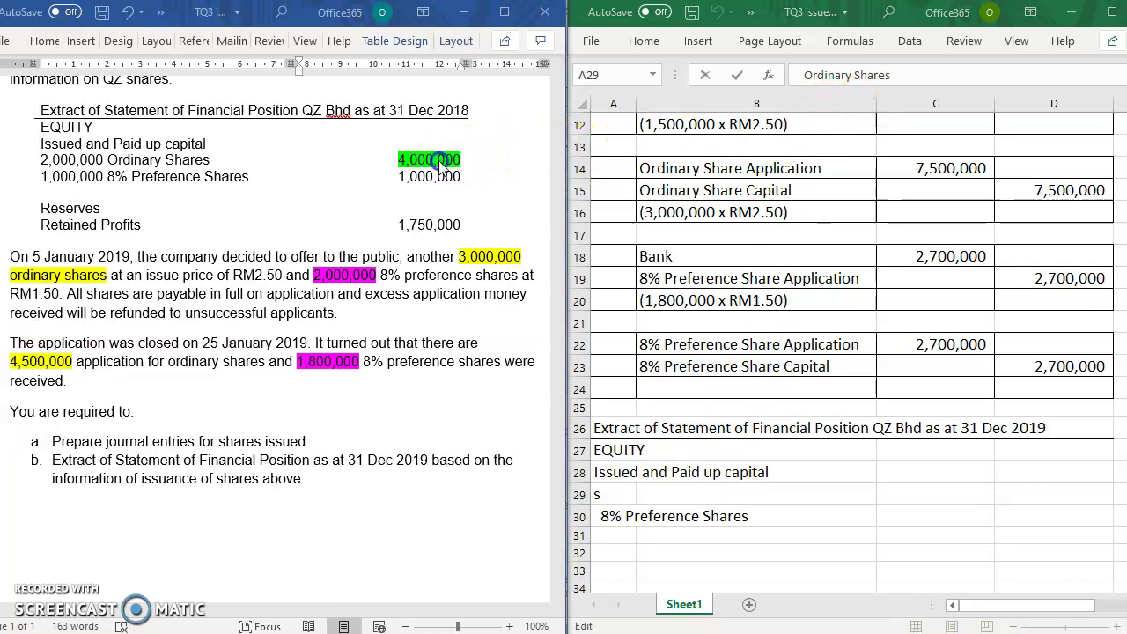
{"action": "left_click_drag", "start_coordinate": [463, 158], "coordinate": [393, 160]}
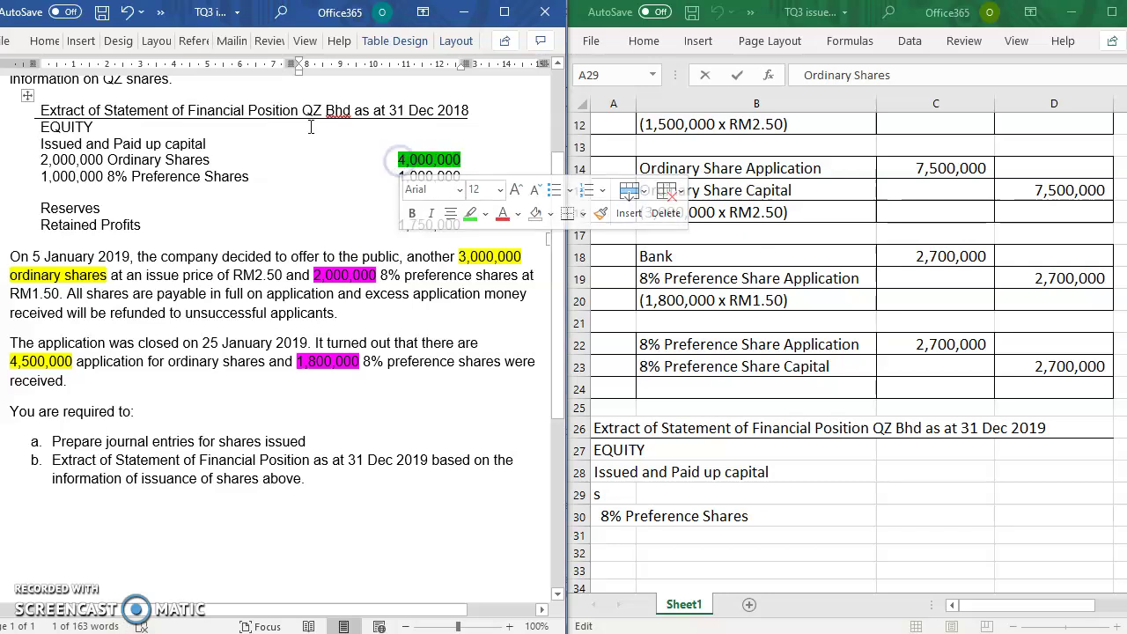
{"action": "left_click", "coordinate": [44, 42]}
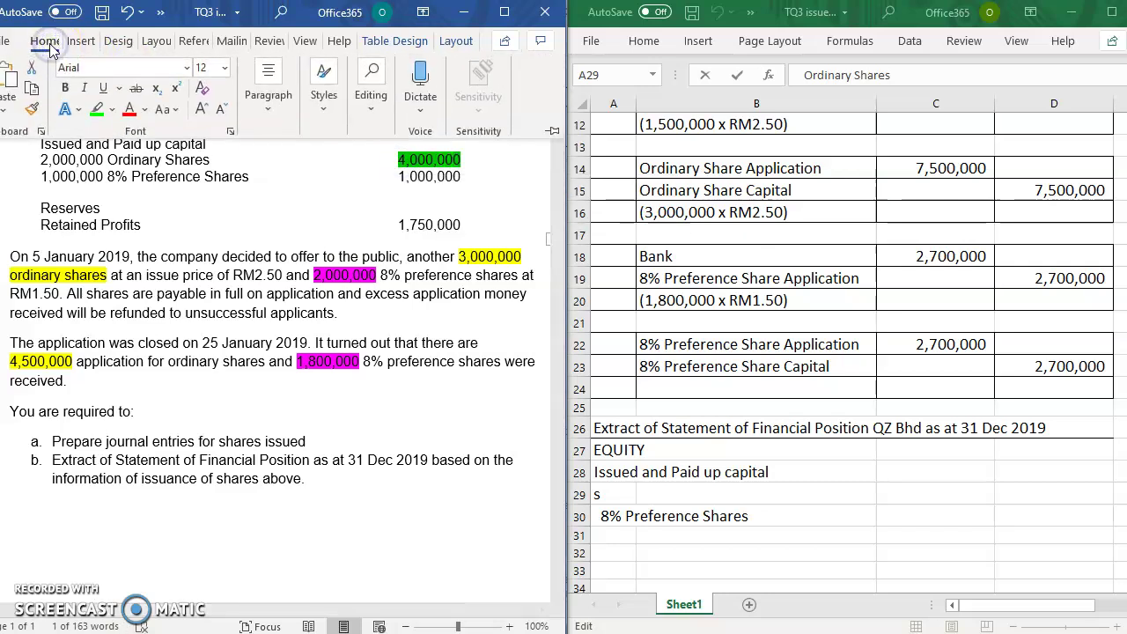
{"action": "left_click", "coordinate": [112, 110]}
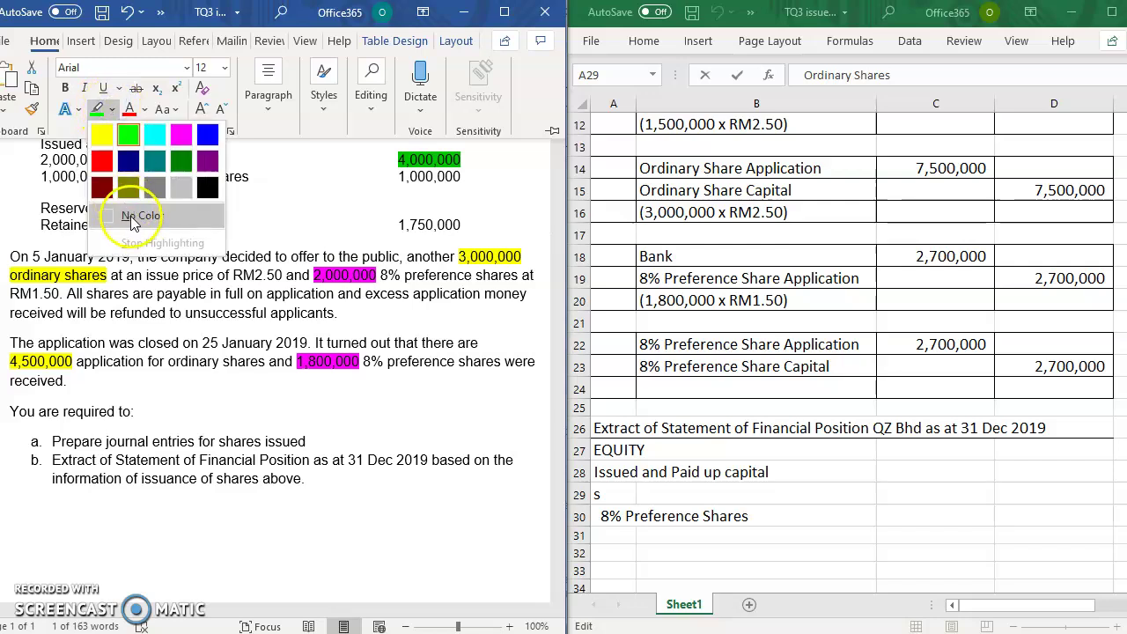
{"action": "left_click", "coordinate": [130, 220]}
Highlight the 2,000,000 share count in bright green
{"action": "left_click", "coordinate": [103, 165]}
{"action": "left_click_drag", "start_coordinate": [106, 163], "coordinate": [40, 161]}
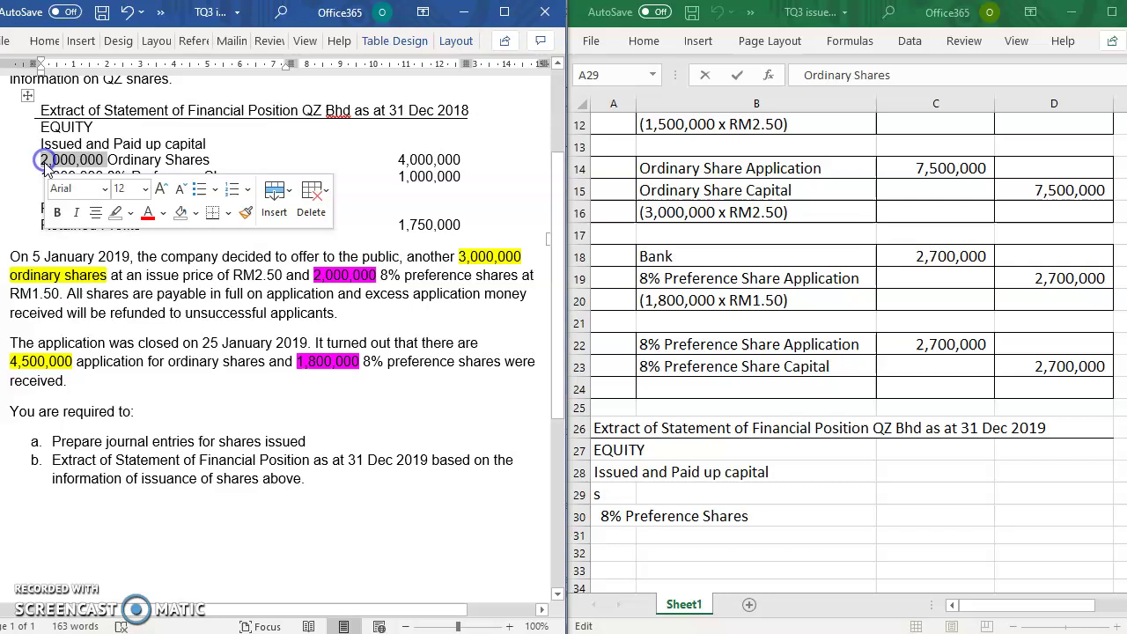
{"action": "left_click", "coordinate": [44, 41]}
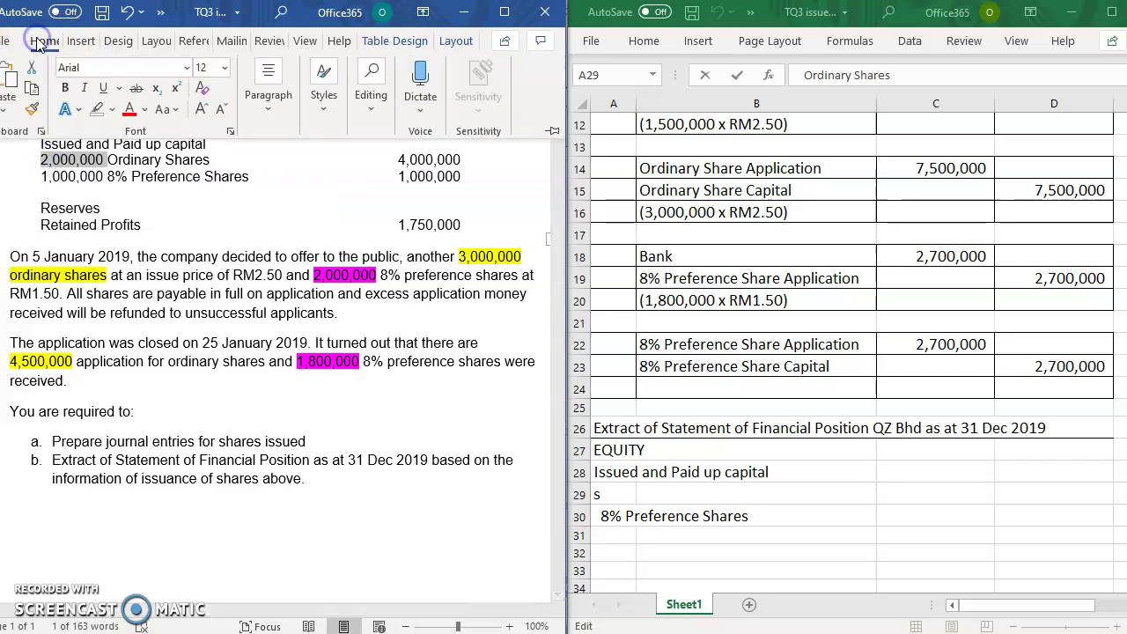
{"action": "left_click", "coordinate": [111, 109]}
{"action": "left_click", "coordinate": [116, 111]}
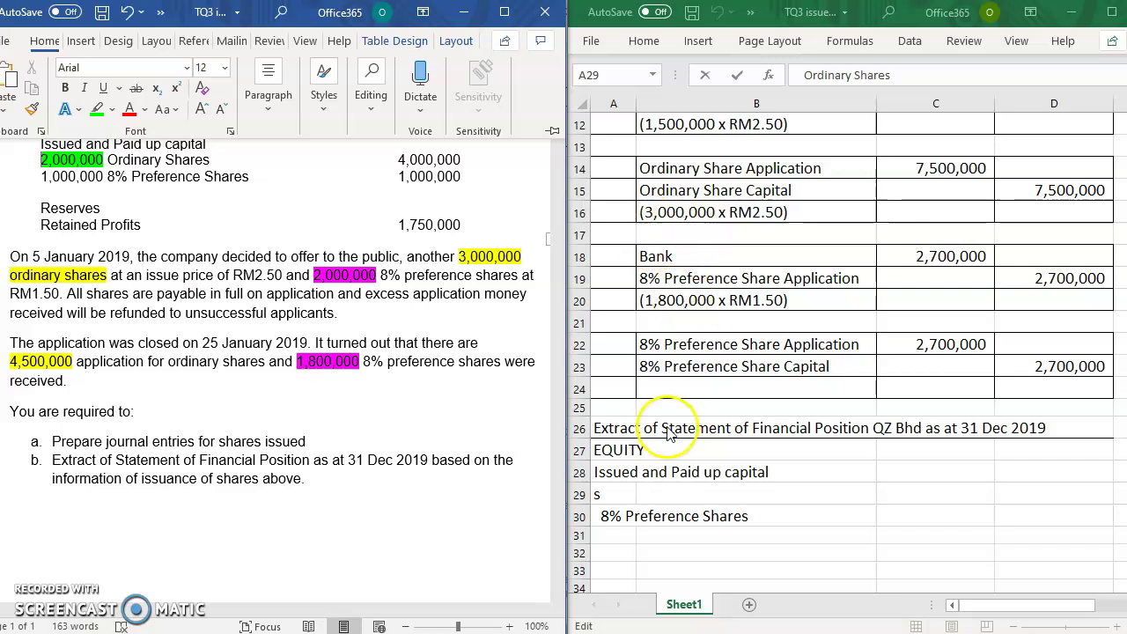
{"action": "left_click", "coordinate": [798, 77]}
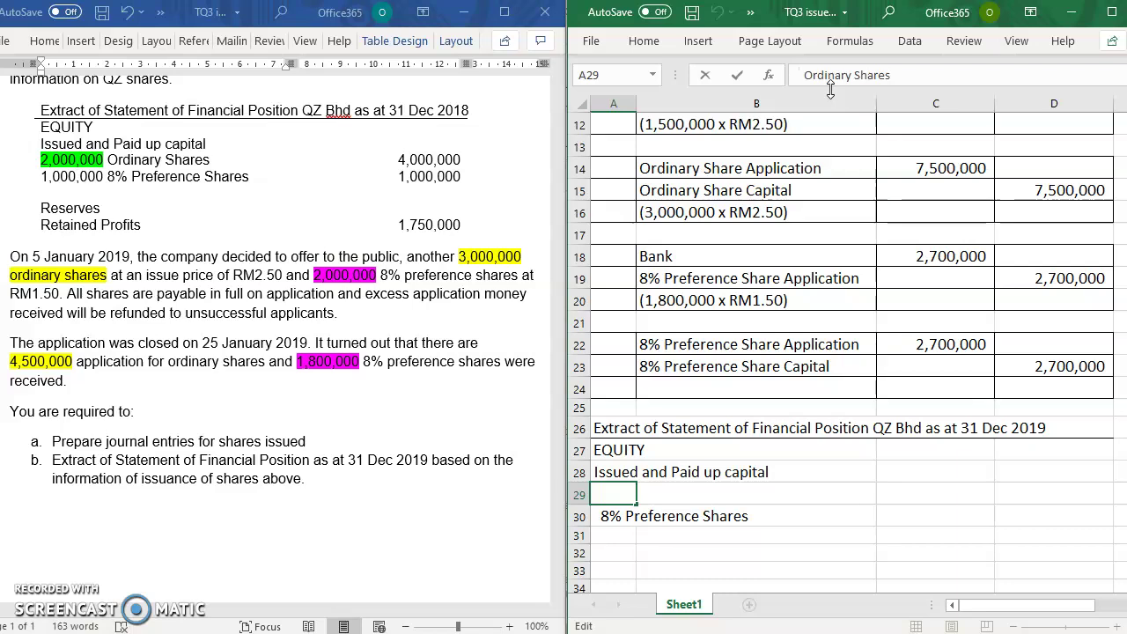
Insert 5,000,000 before Ordinary Shares in A29 and enter 11,500,000 in D29
{"action": "type", "text": "5,000,000"}
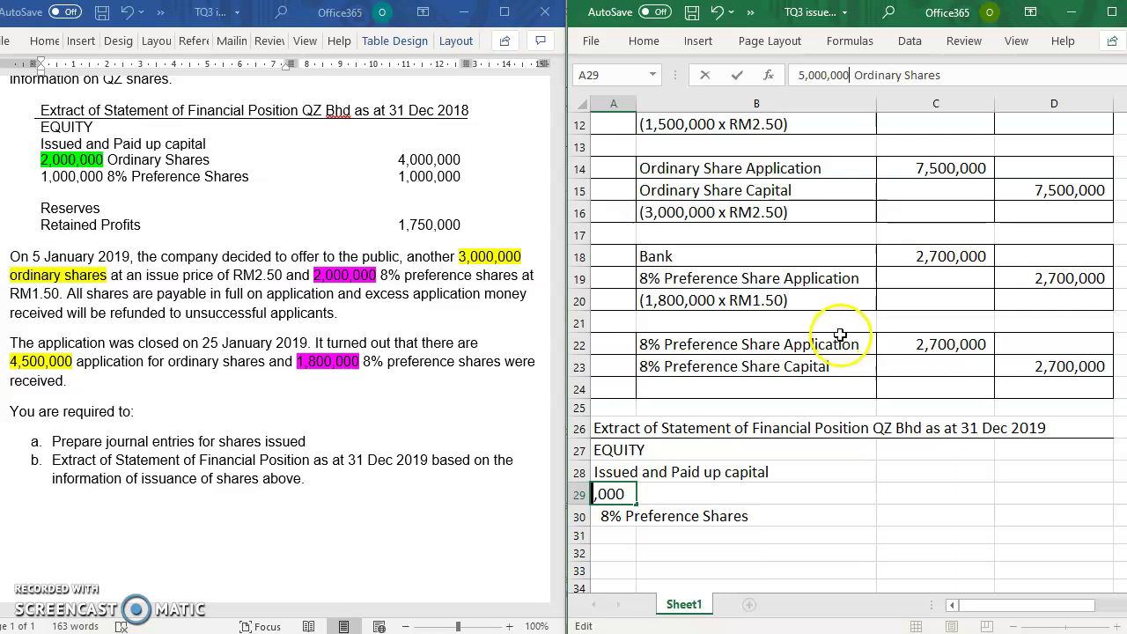
{"action": "left_click", "coordinate": [962, 495]}
{"action": "left_click", "coordinate": [1027, 490]}
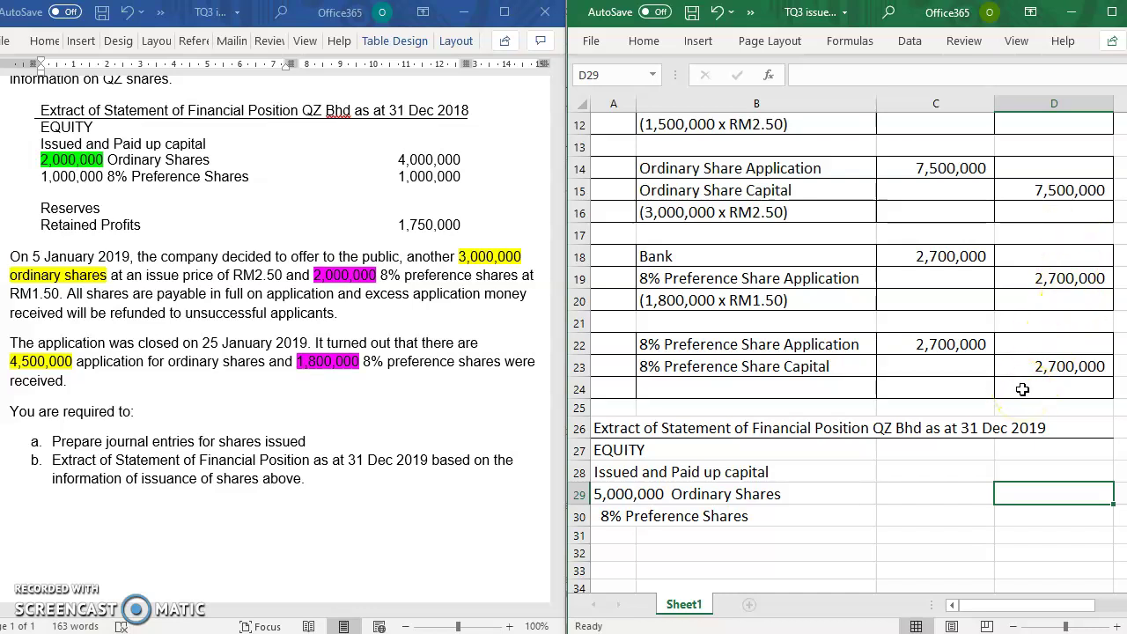
{"action": "type", "text": "11,500,000"}
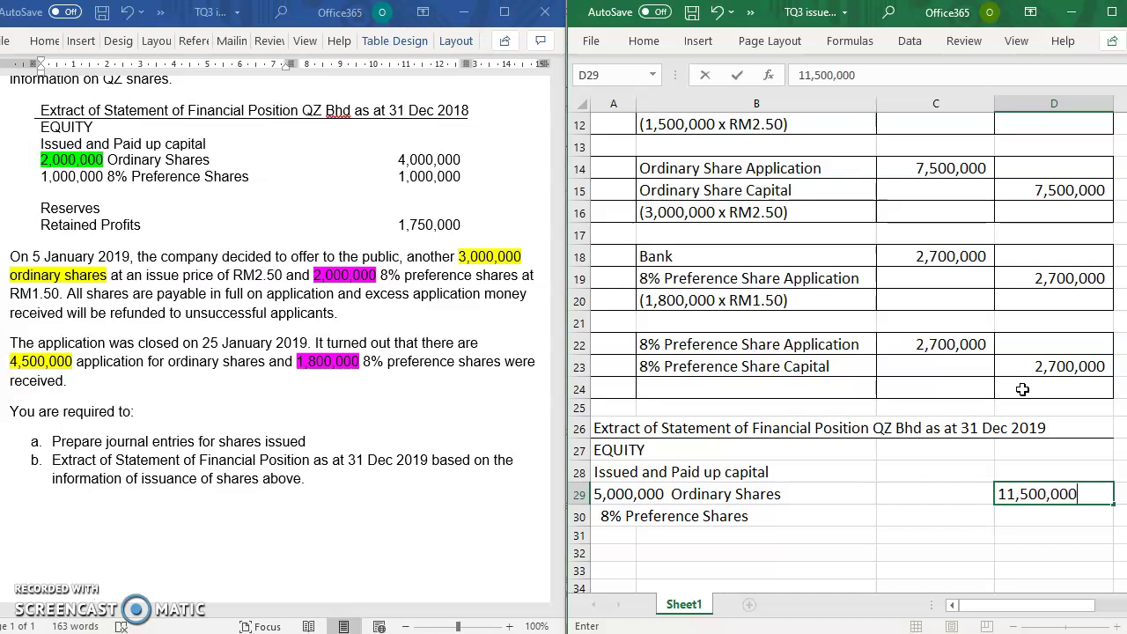
{"action": "left_click", "coordinate": [621, 520]}
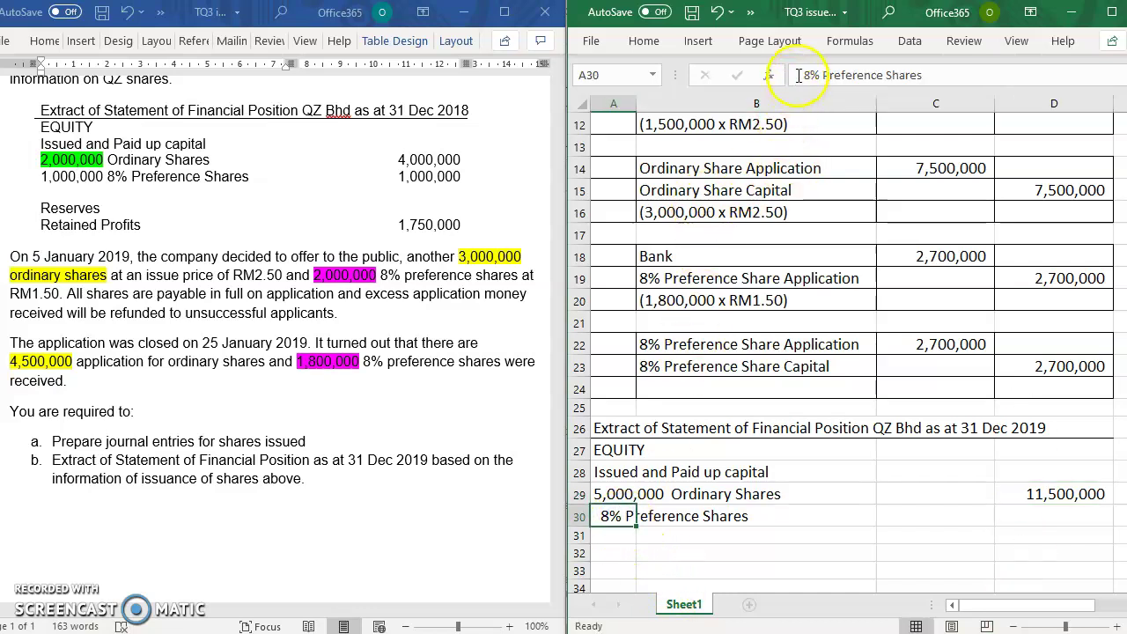
Change A30 to read 2,800,000 8% Preference Shares and enter 3,700,000 in D30
{"action": "type", "text": "s"}
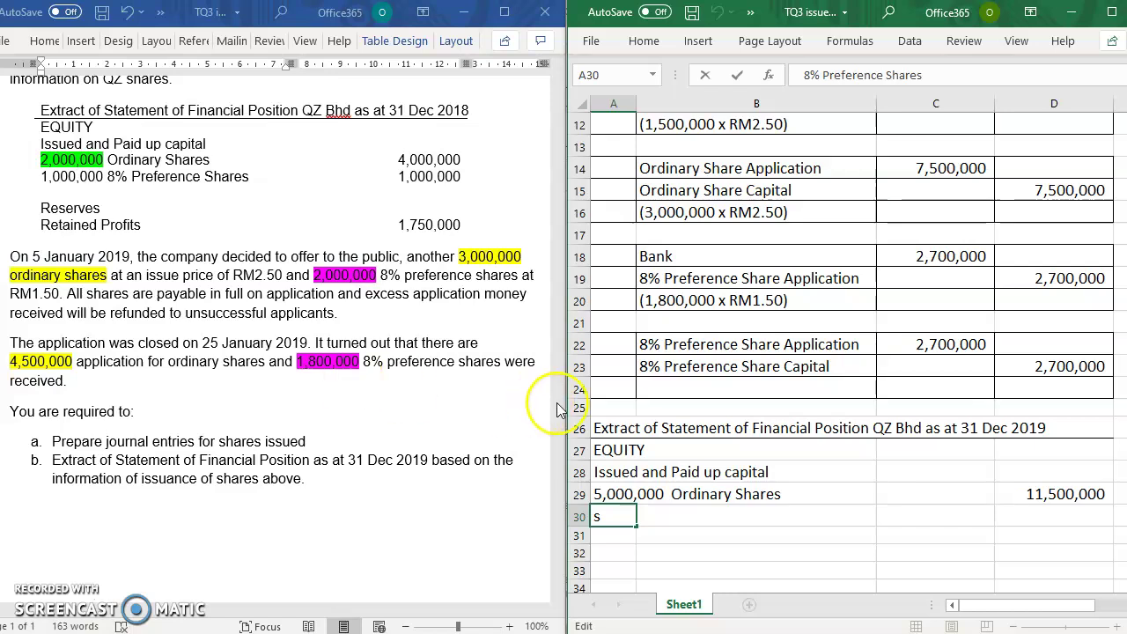
{"action": "left_click", "coordinate": [764, 252]}
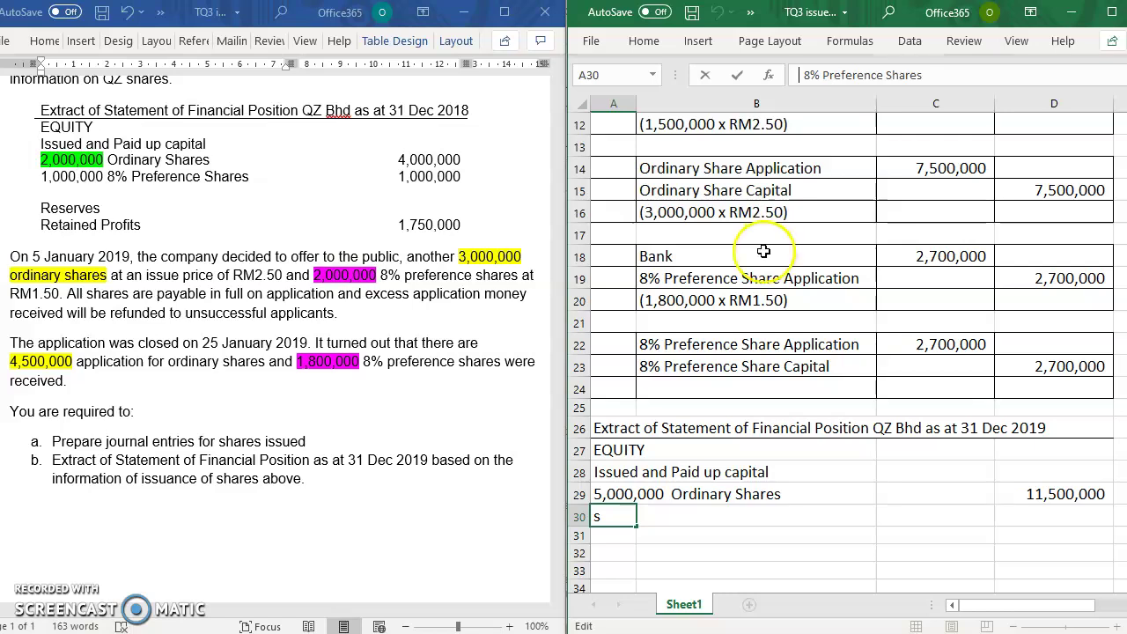
{"action": "type", "text": "2800"}
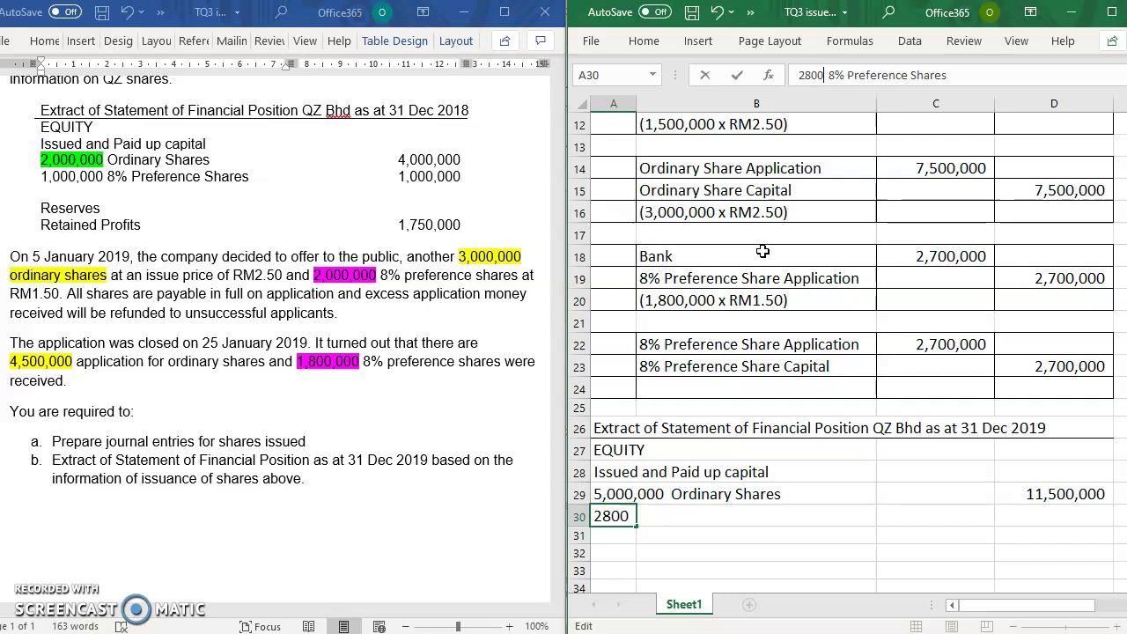
{"action": "key", "text": "BackSpace"}
{"action": "key", "text": "BackSpace"}
{"action": "key", "text": "BackSpace"}
{"action": "type", "text": ","}
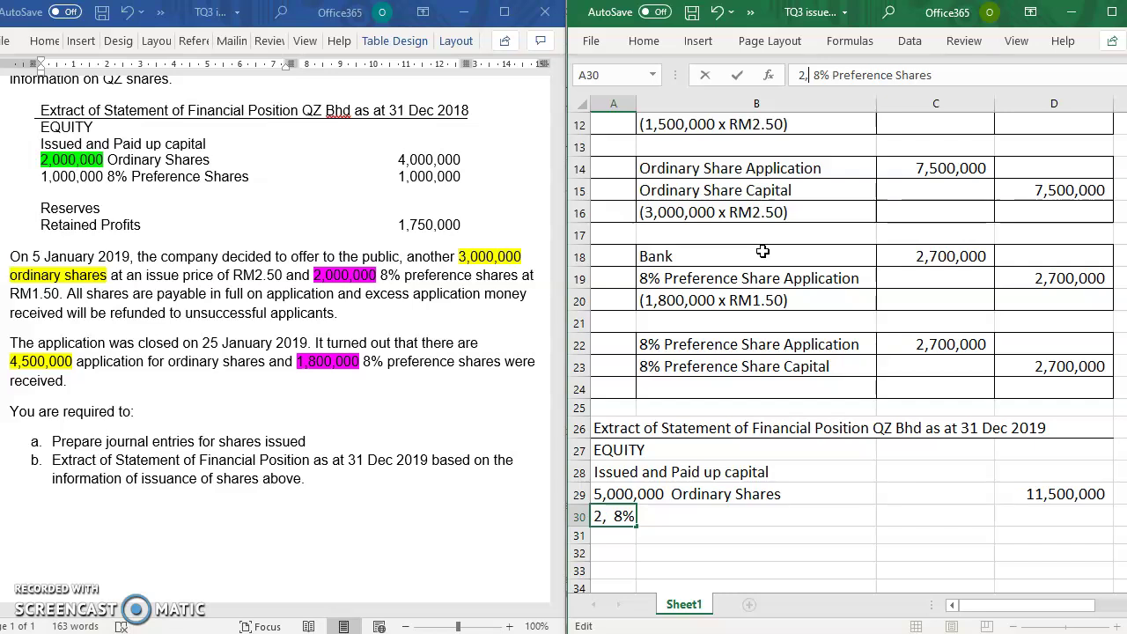
{"action": "type", "text": "800,000"}
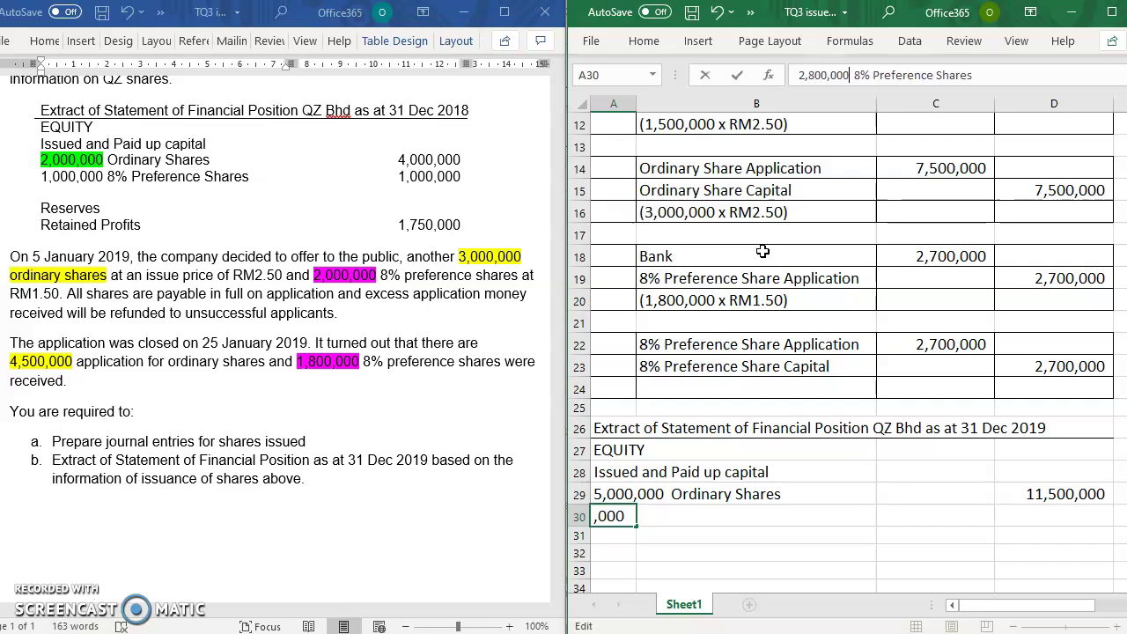
{"action": "left_click", "coordinate": [1075, 517]}
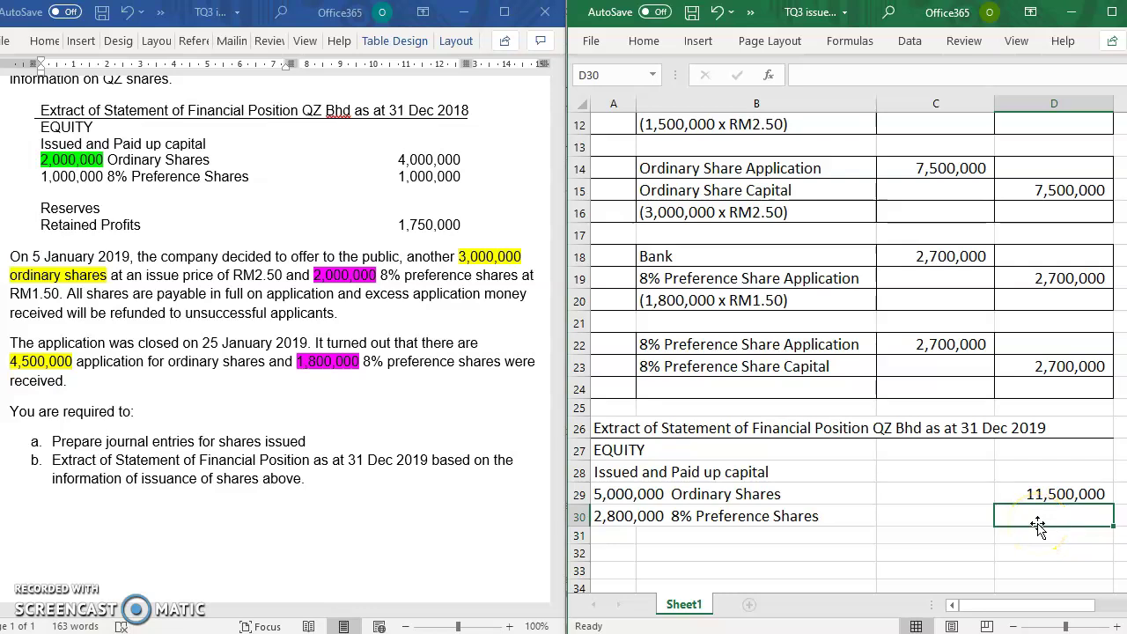
{"action": "type", "text": "3,7"}
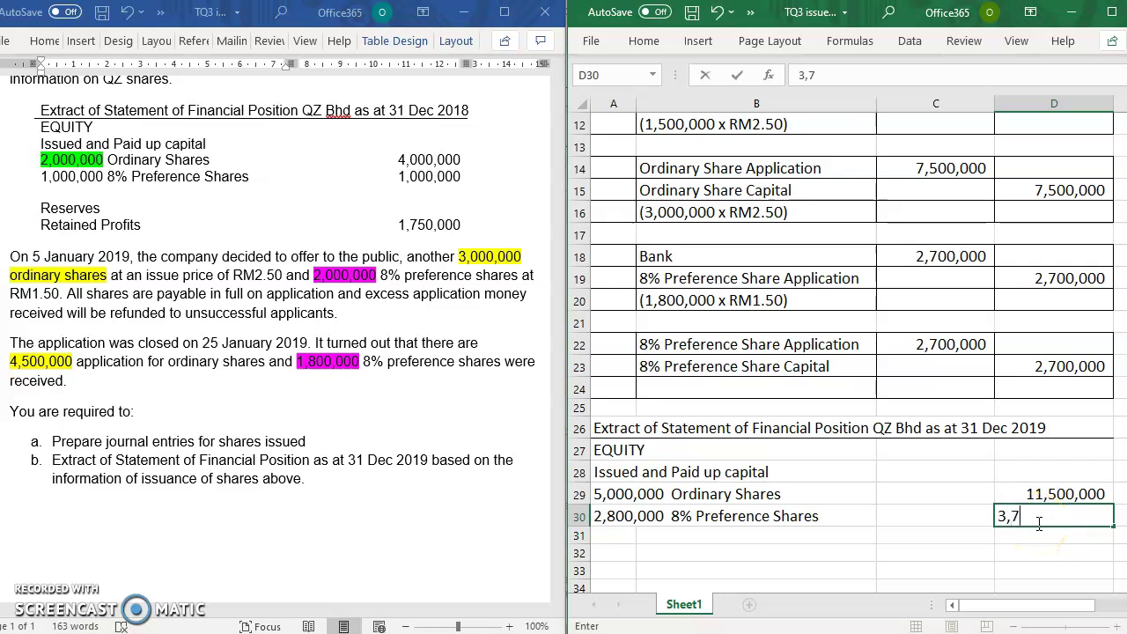
{"action": "type", "text": "00,000"}
{"action": "key", "text": "Return"}
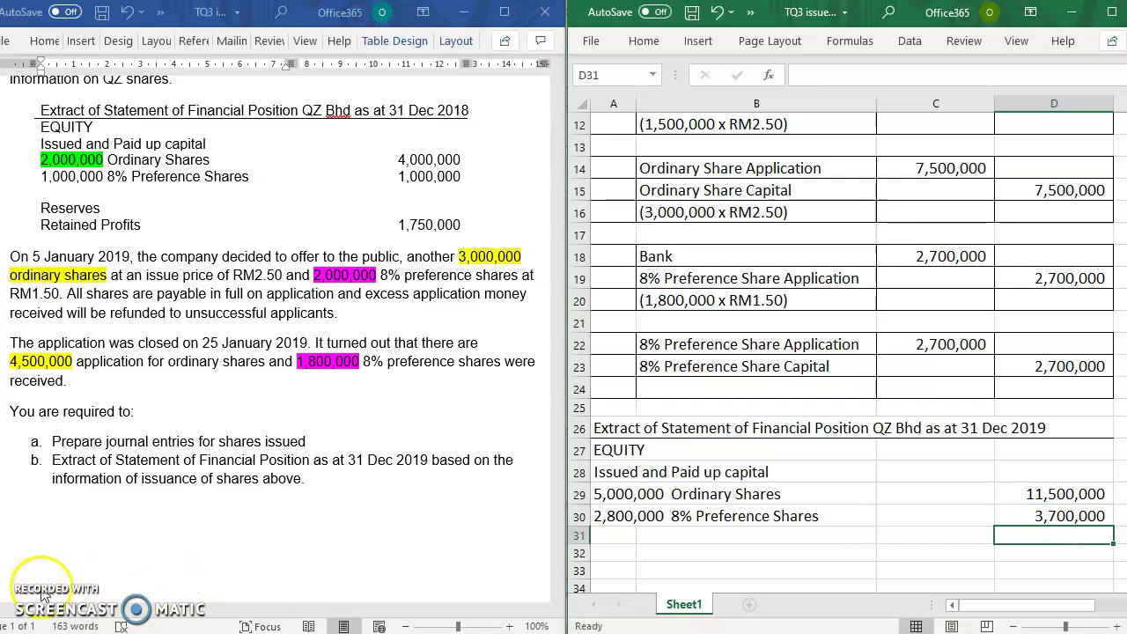
{"action": "left_click", "coordinate": [181, 519]}
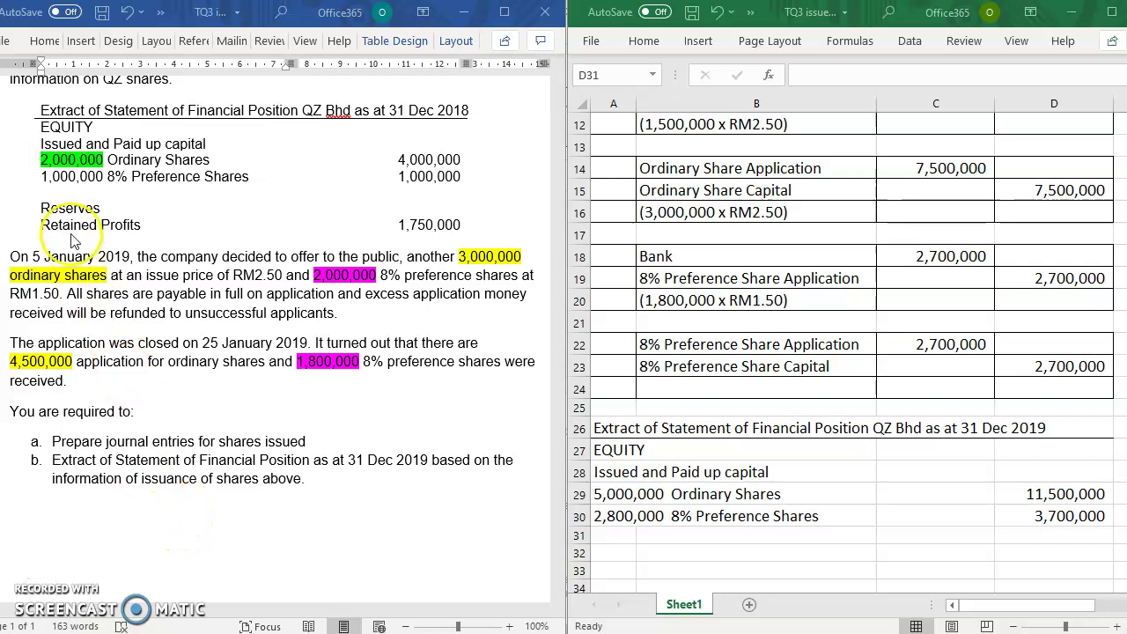